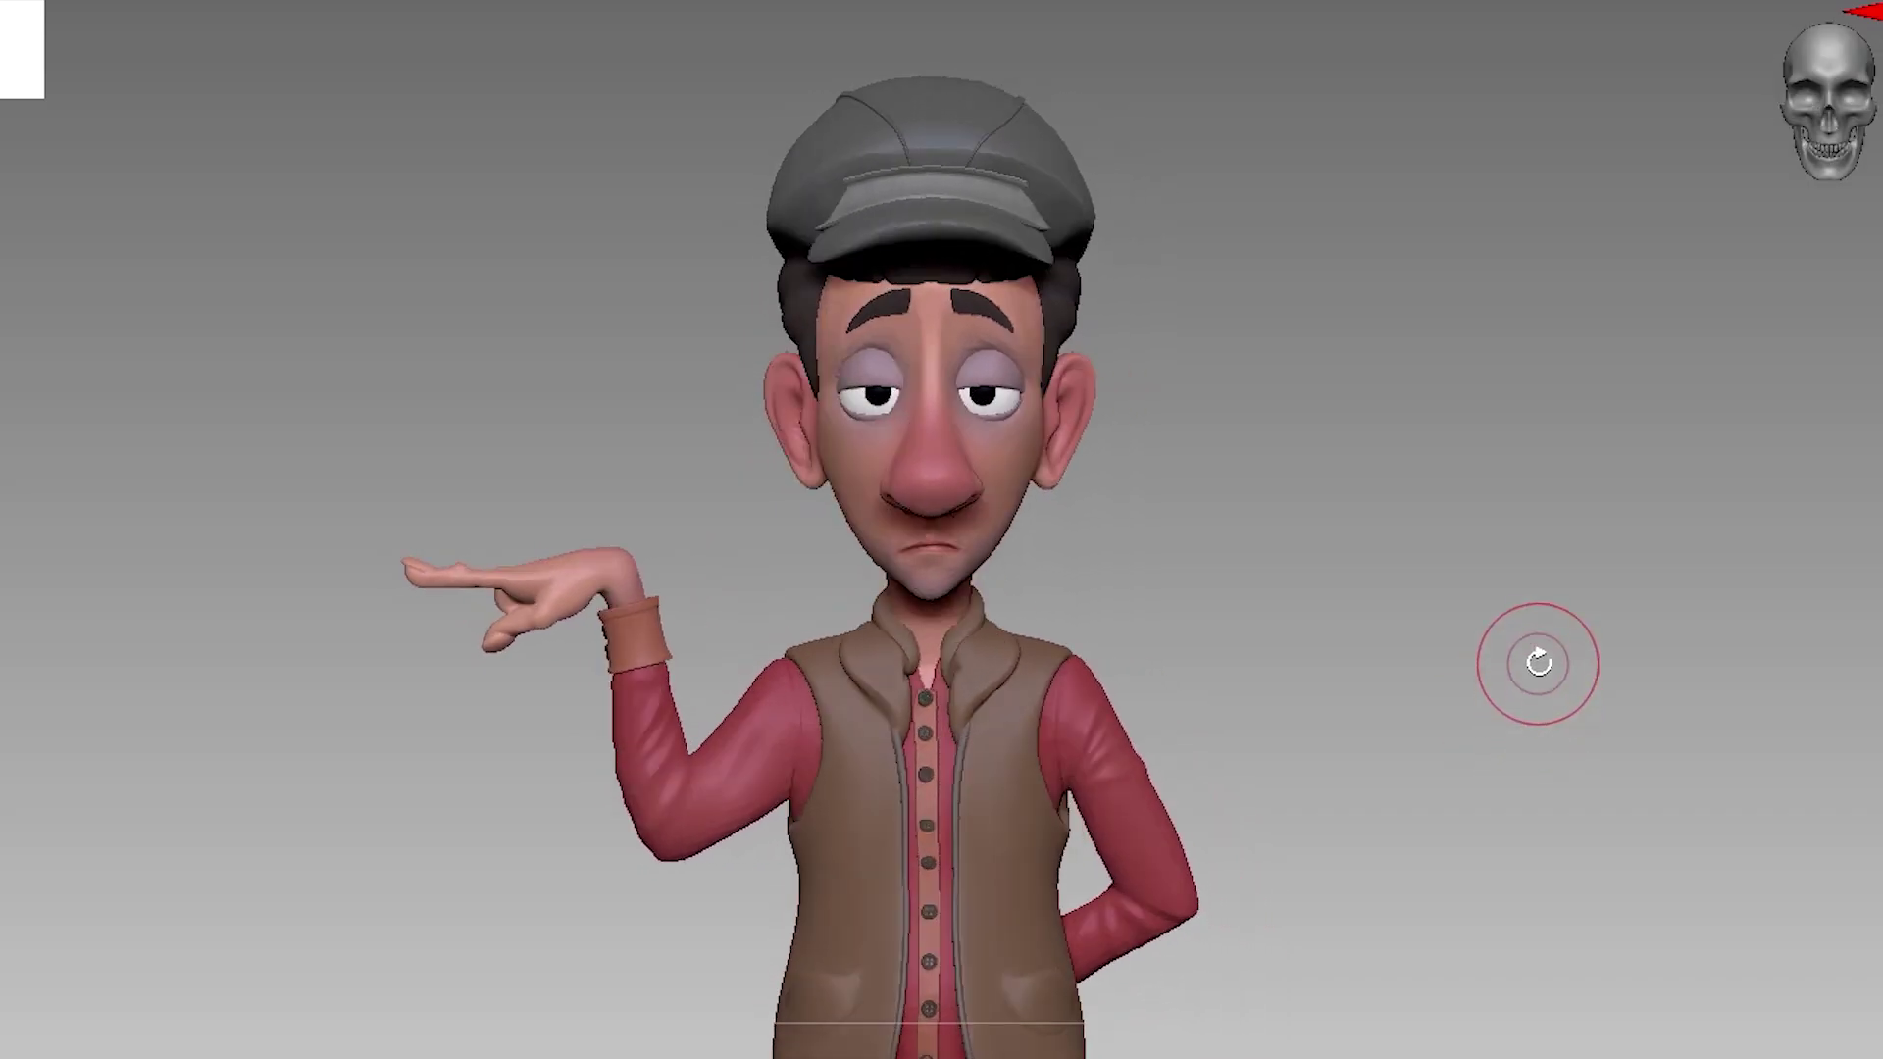
# Show the Gizmo 3D on the character's head and bring up its Transform Type deformer list
pyautogui.press('w')
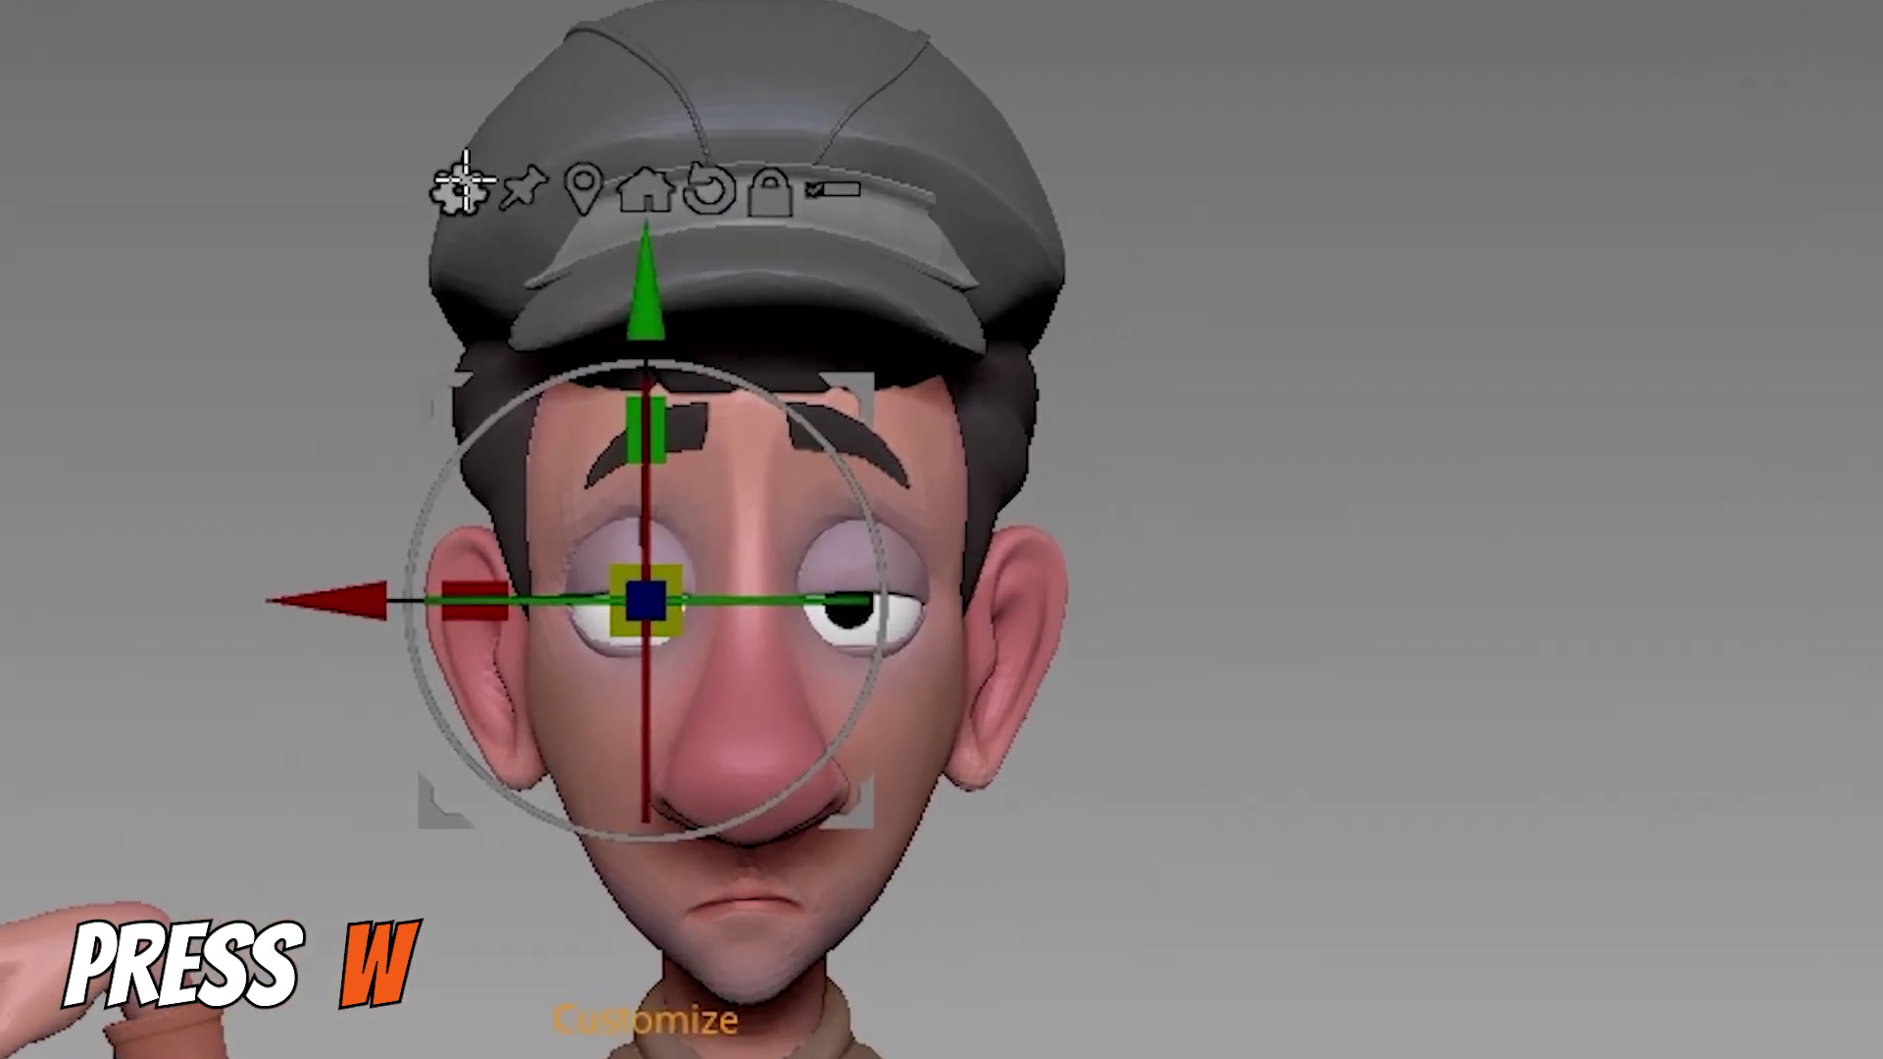
pyautogui.click(621, 159)
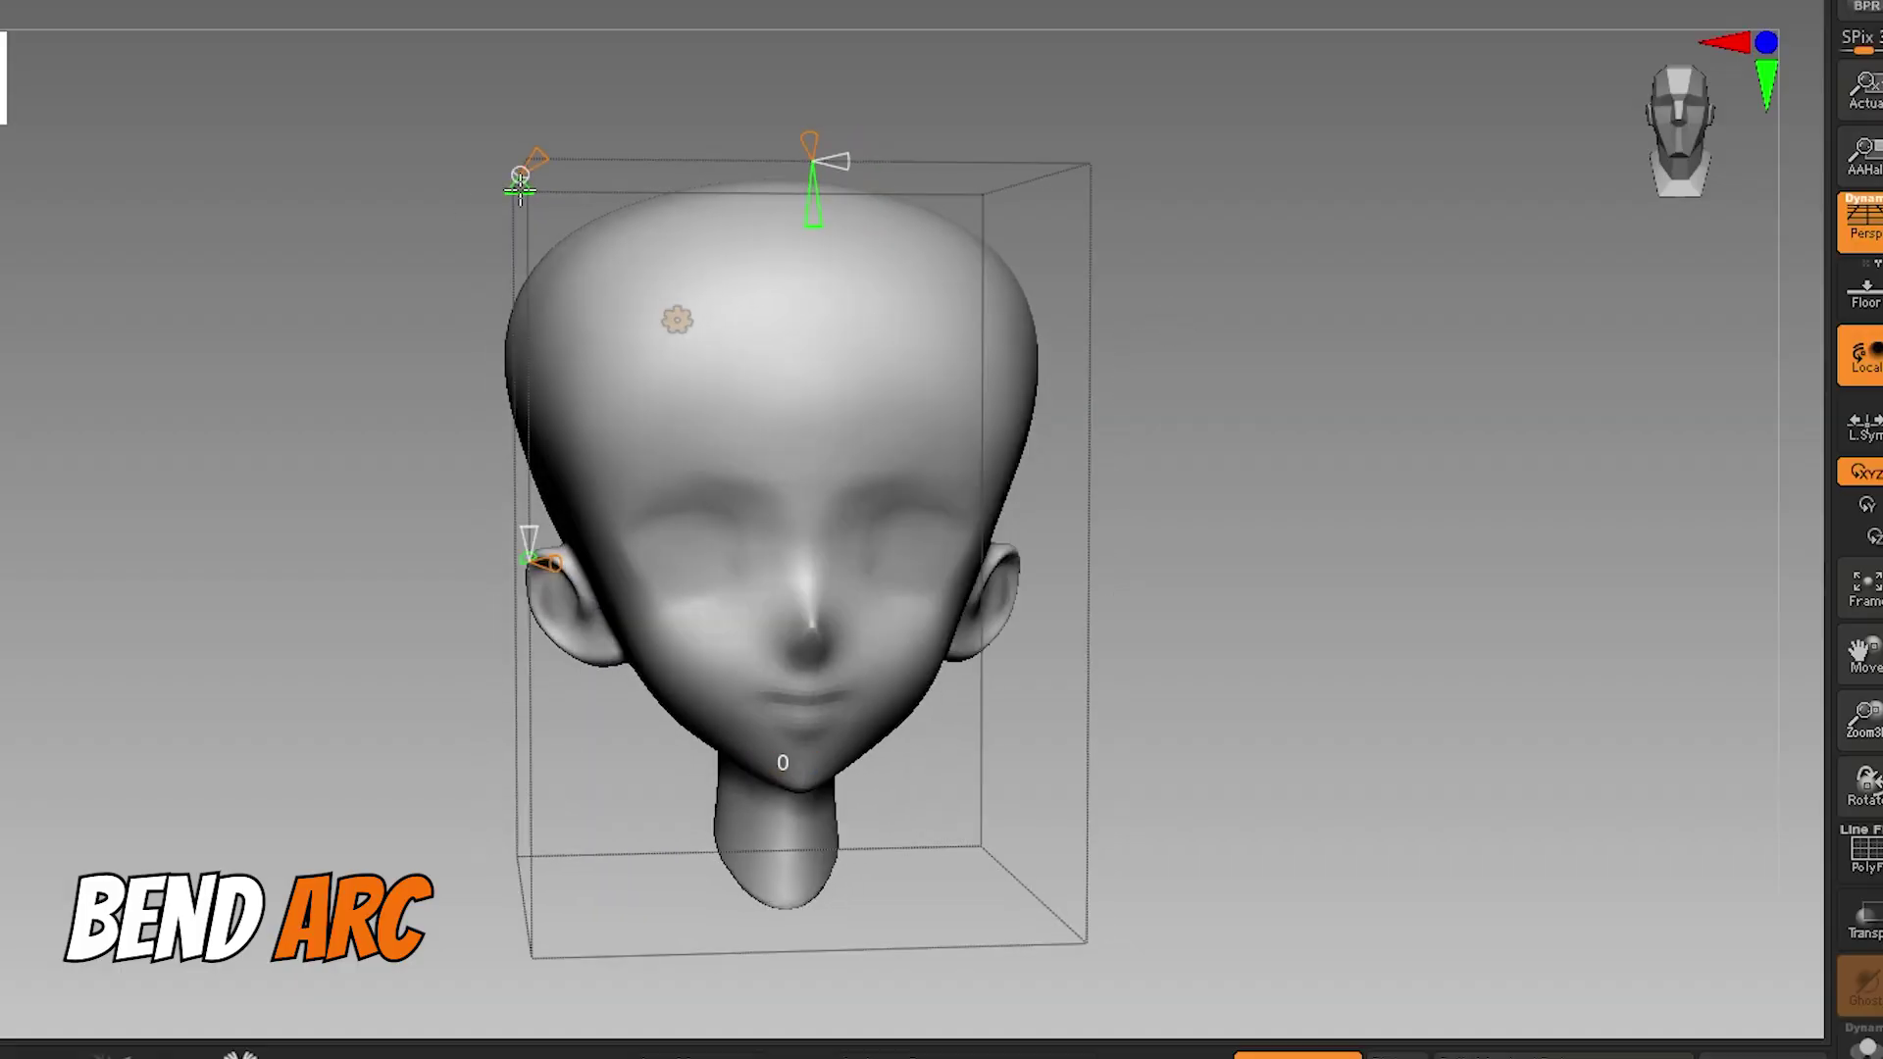
# Bend the head sideways into an arc with Bend Arc, then relax it back upright
pyautogui.moveTo(530, 176)
pyautogui.mouseDown()
pyautogui.moveTo(689, 221)
pyautogui.moveTo(508, 427)
pyautogui.mouseUp()
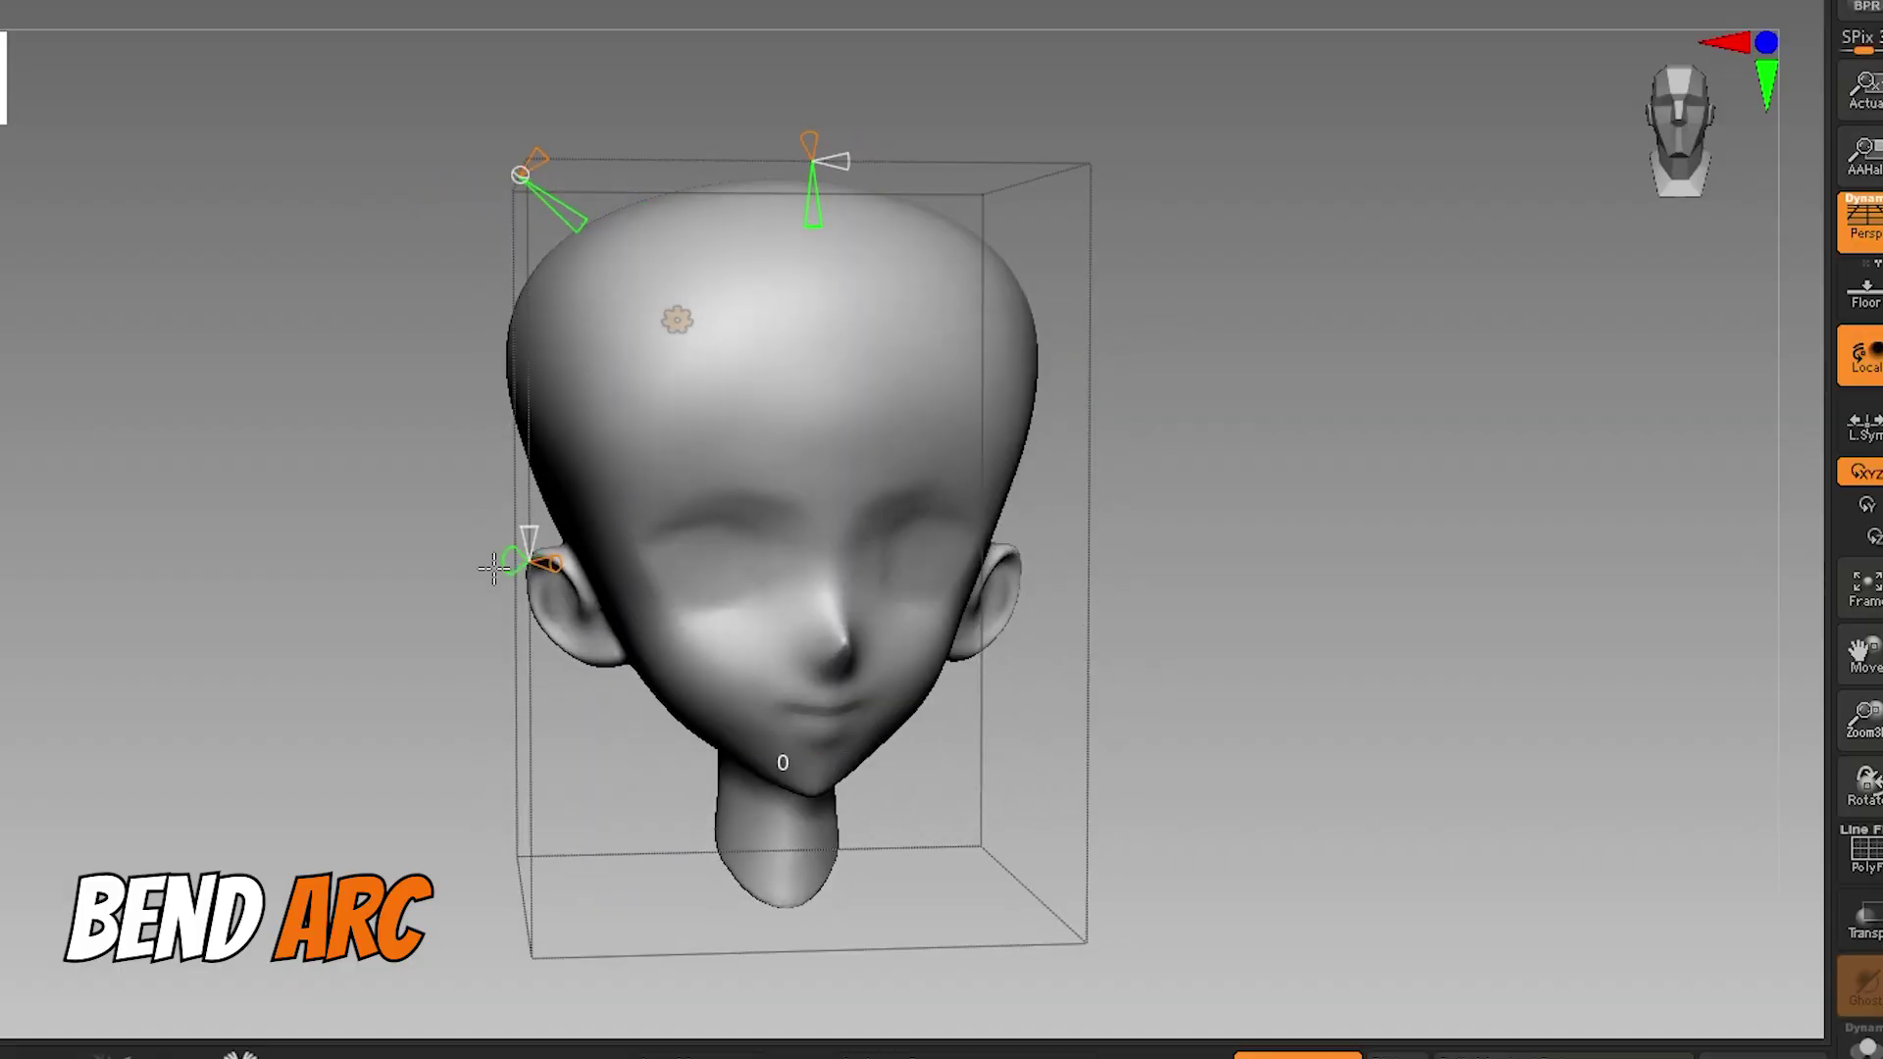
pyautogui.moveTo(478, 569); pyautogui.dragTo(575, 559)
pyautogui.moveTo(538, 159)
pyautogui.mouseDown()
pyautogui.moveTo(552, 141)
pyautogui.moveTo(542, 199)
pyautogui.moveTo(442, 103)
pyautogui.mouseUp()
pyautogui.moveTo(795, 202); pyautogui.dragTo(777, 186)
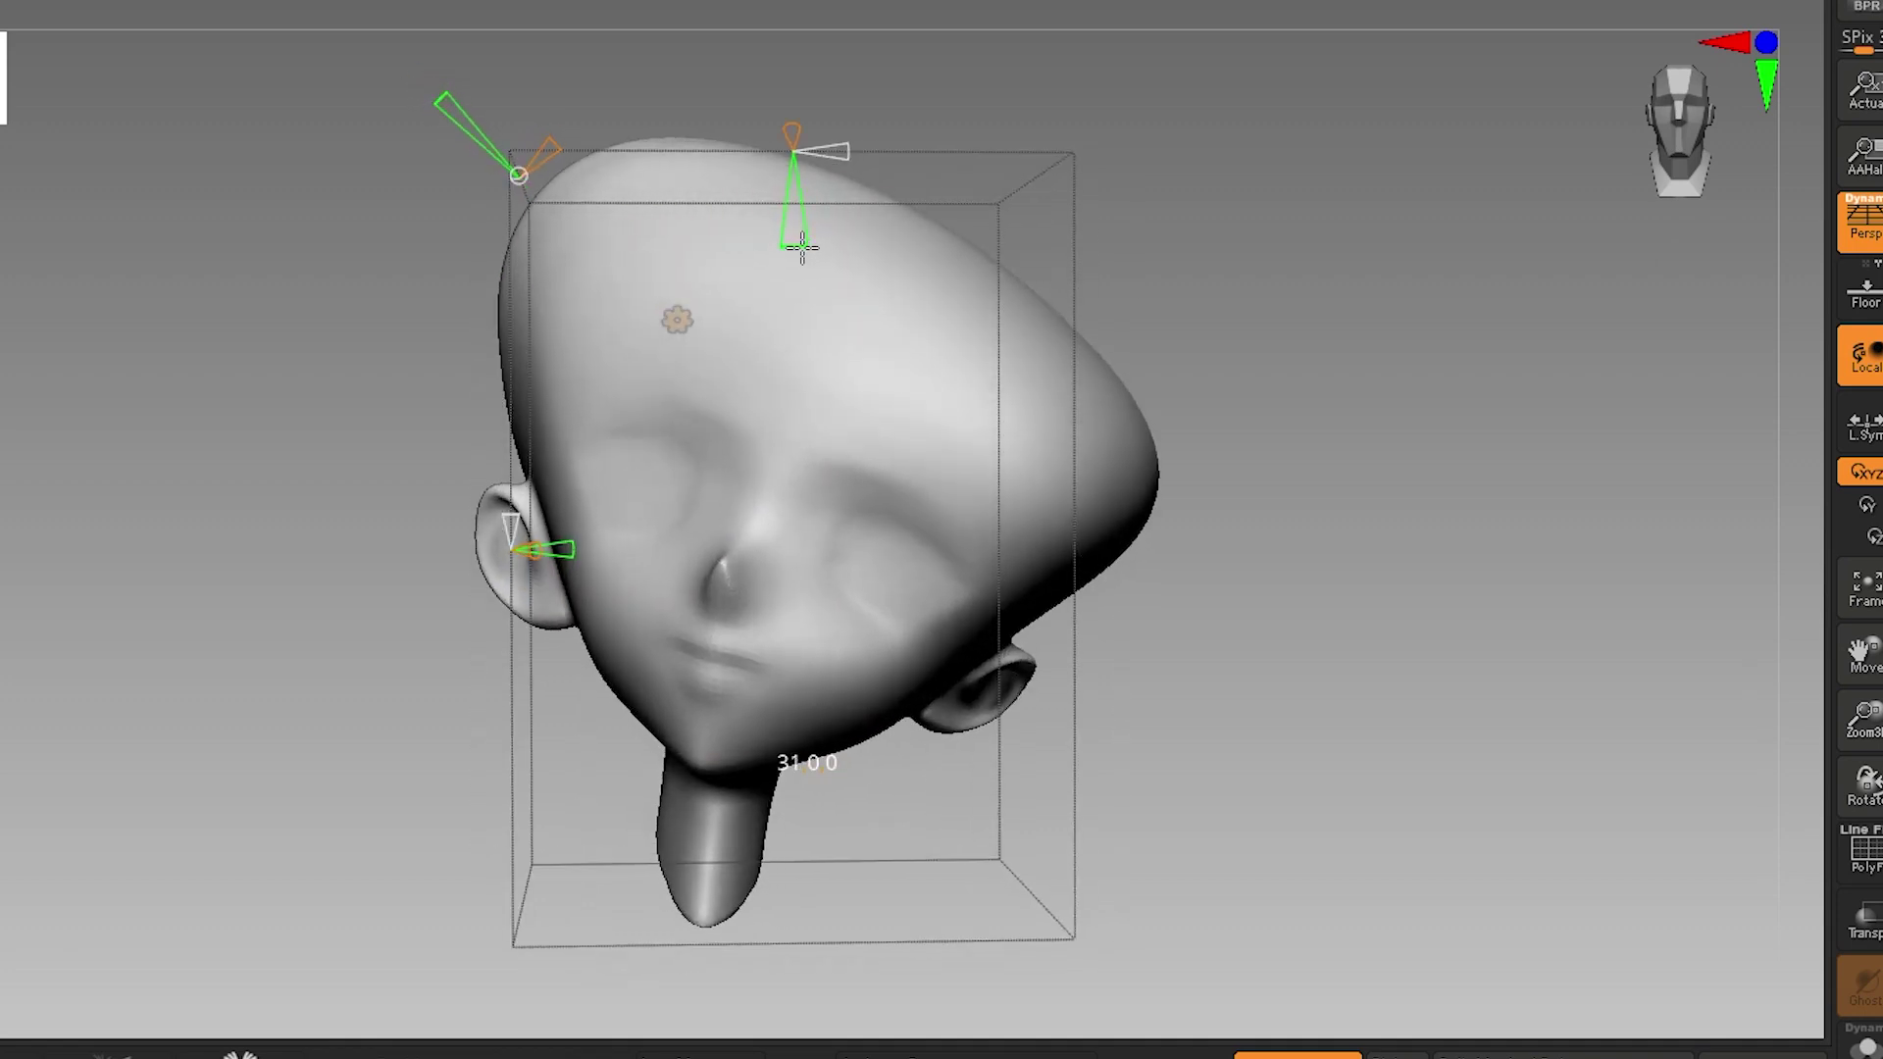
pyautogui.moveTo(533, 547); pyautogui.dragTo(507, 530)
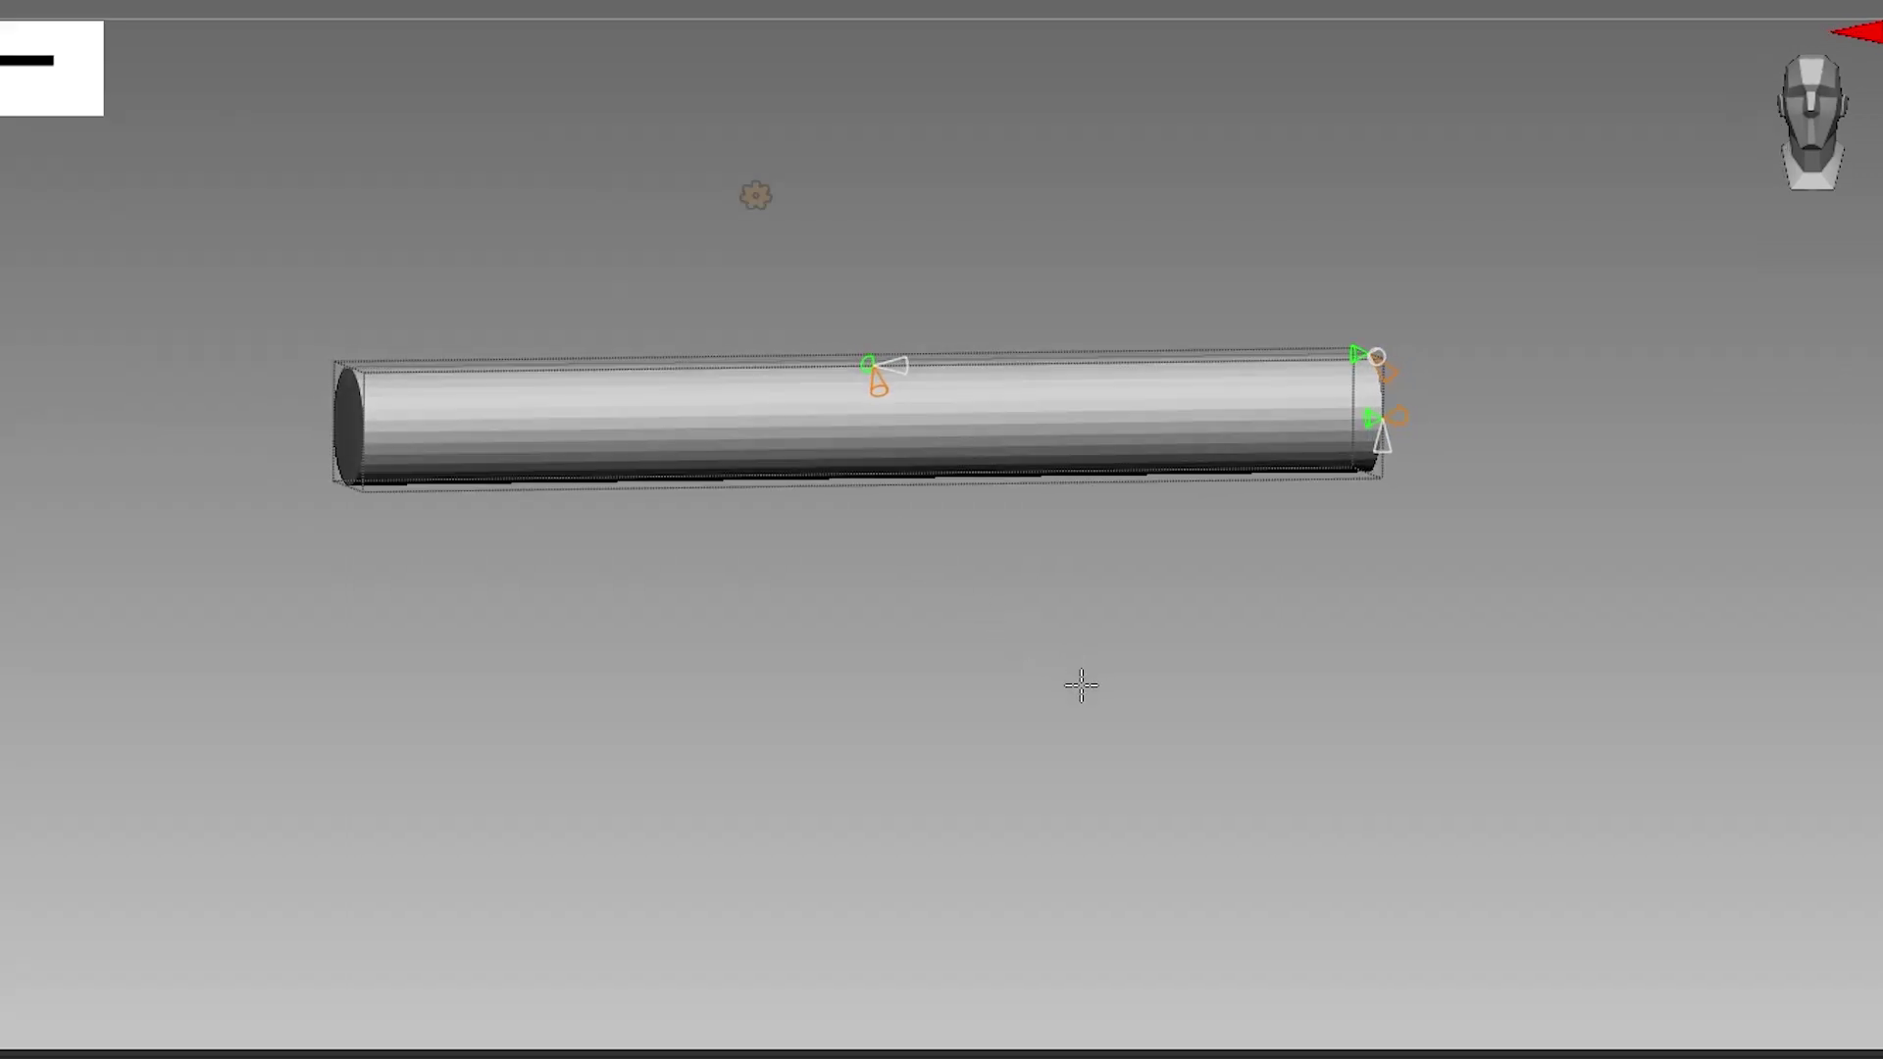
# Bend the long cylinder into an arch, widen its radius and twist the tube
pyautogui.moveTo(869, 375)
pyautogui.mouseDown()
pyautogui.moveTo(784, 500)
pyautogui.moveTo(853, 552)
pyautogui.mouseUp()
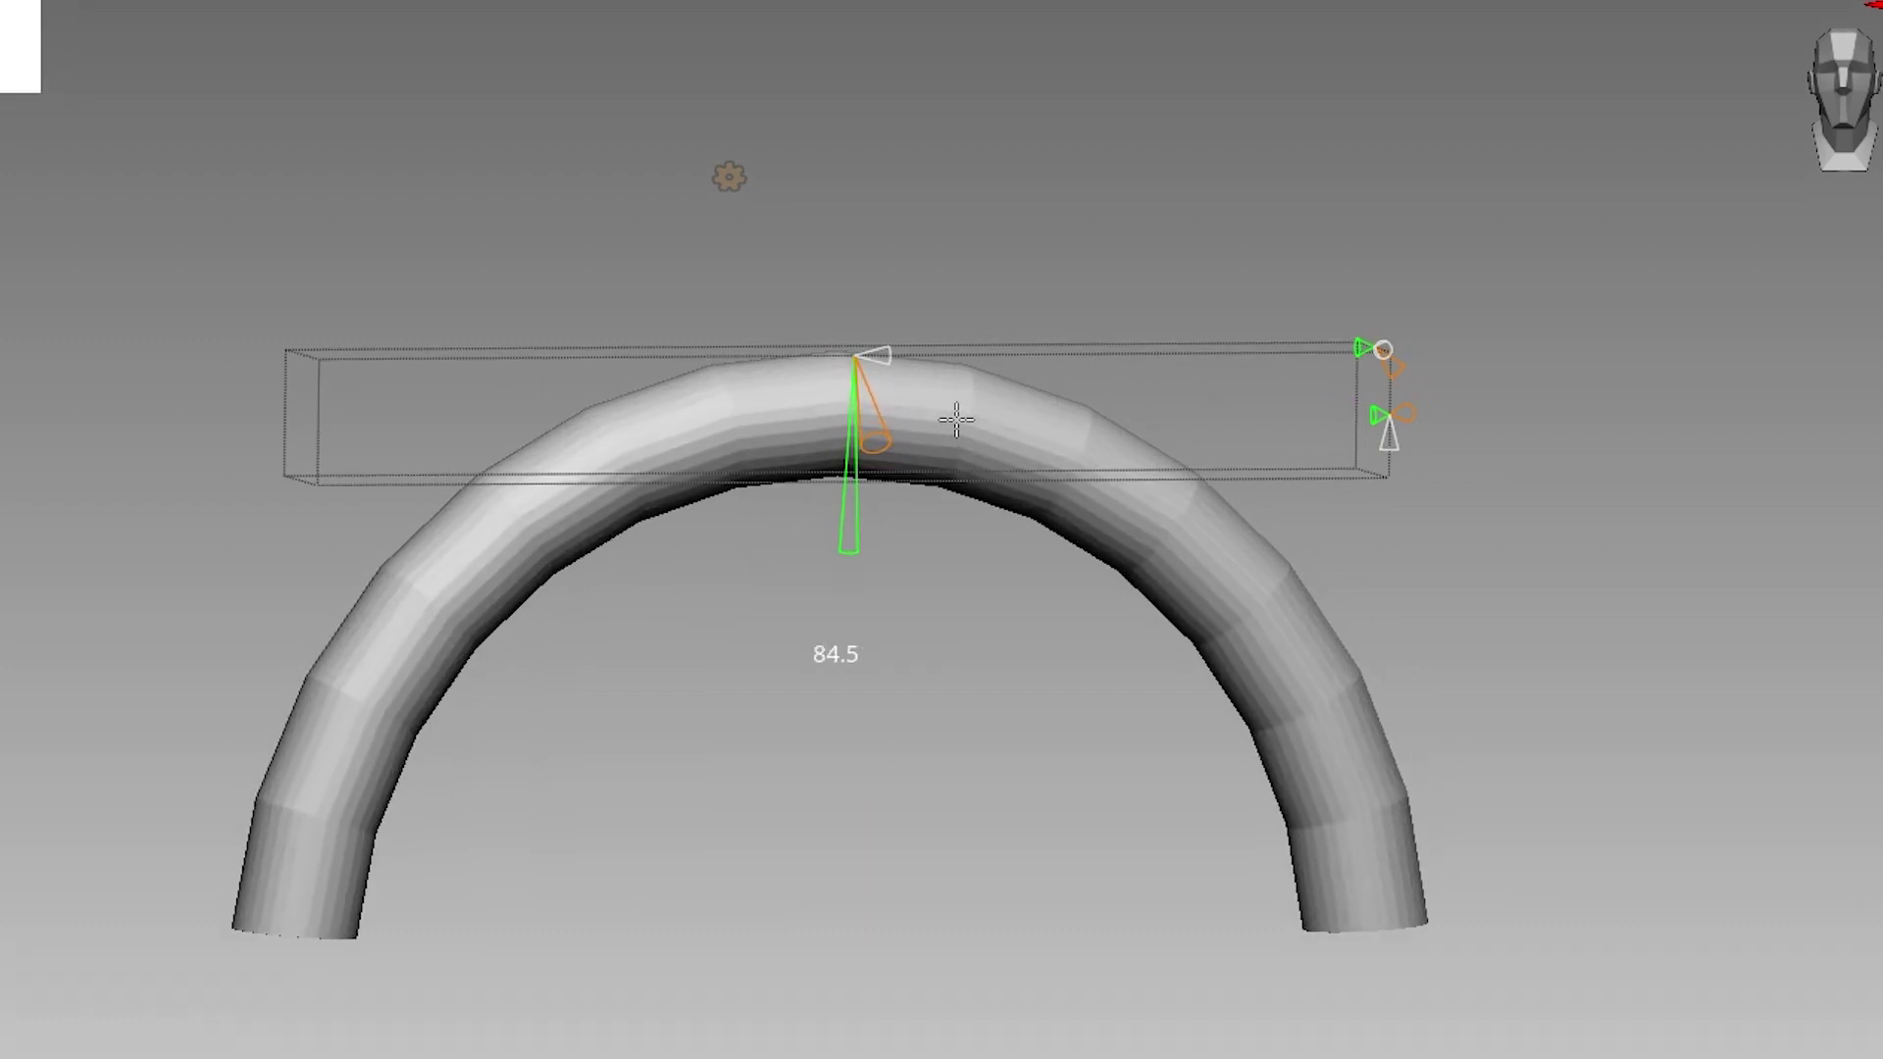
pyautogui.moveTo(880, 357)
pyautogui.mouseDown()
pyautogui.moveTo(1007, 380)
pyautogui.moveTo(941, 369)
pyautogui.mouseUp()
pyautogui.moveTo(1435, 418)
pyautogui.mouseDown()
pyautogui.moveTo(1539, 420)
pyautogui.moveTo(1536, 484)
pyautogui.moveTo(1281, 478)
pyautogui.mouseUp()
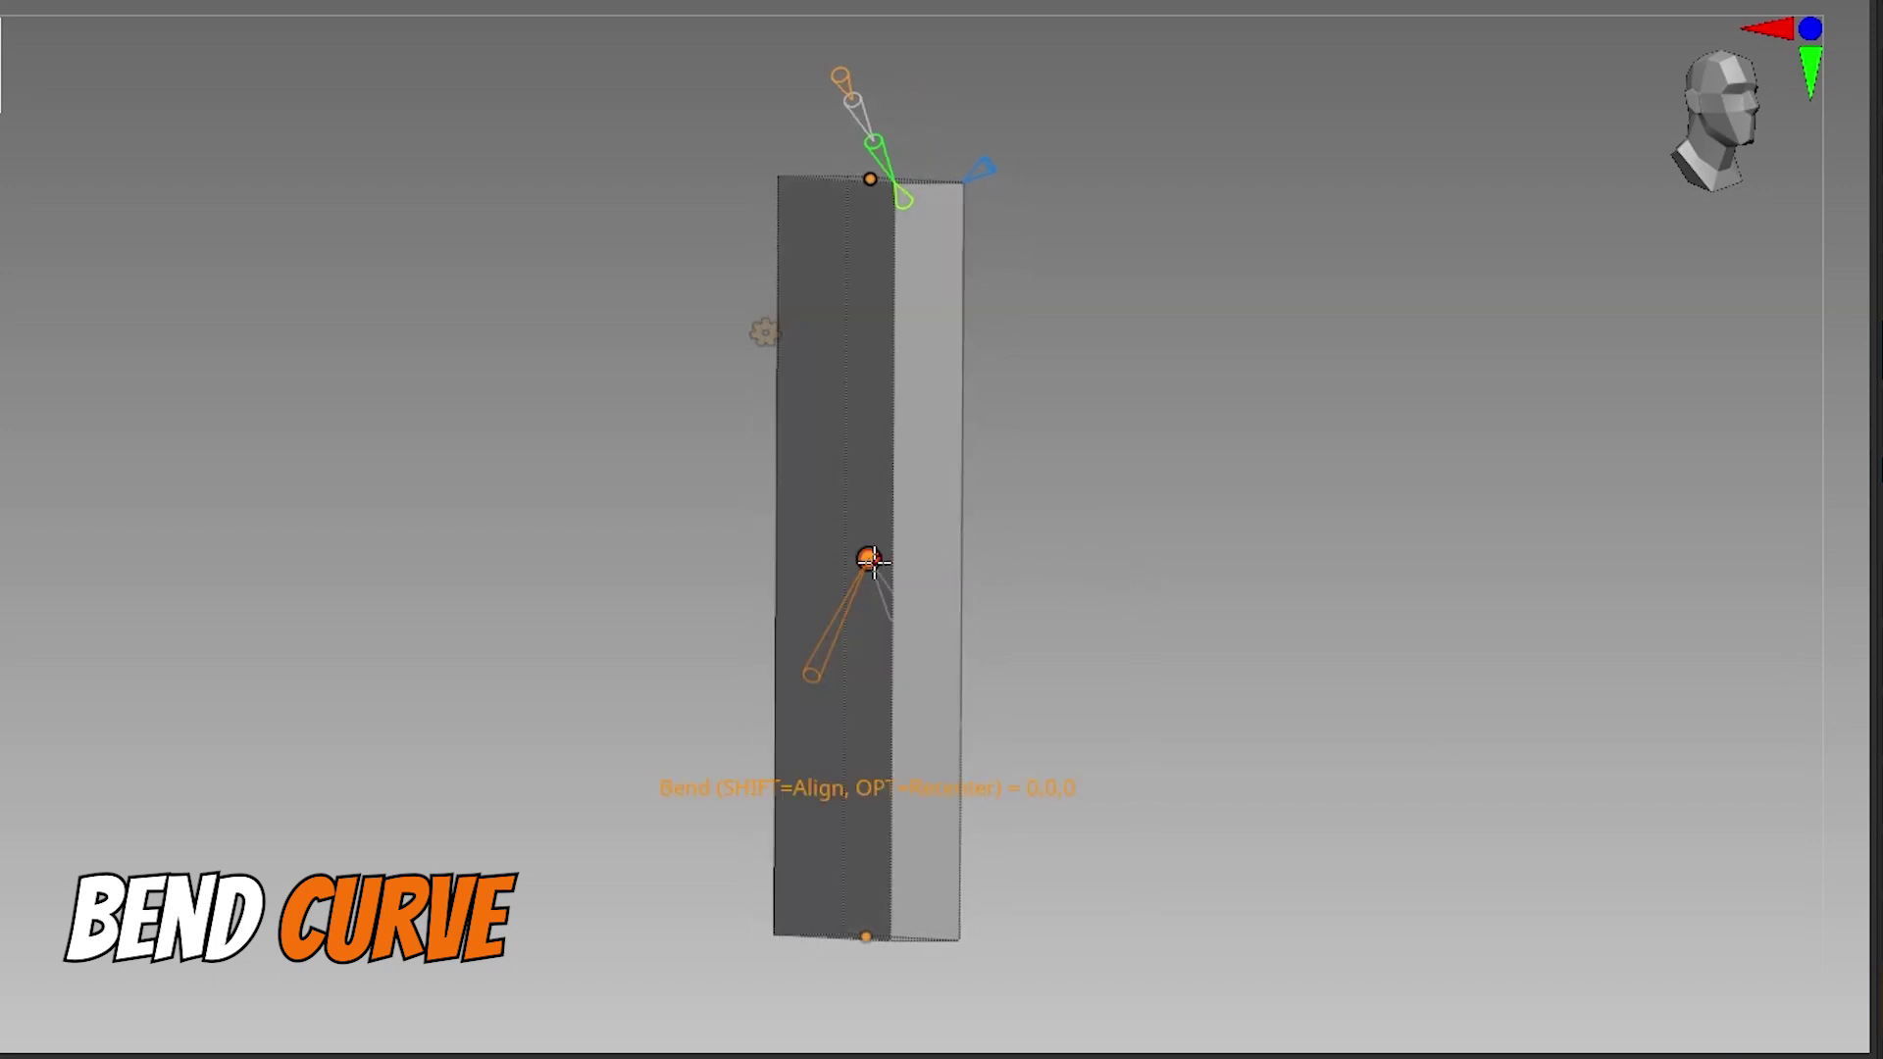
# Drag the tall box's Bend Curve handles into a C curve and twist its lower end
pyautogui.moveTo(868, 559); pyautogui.dragTo(1044, 530)
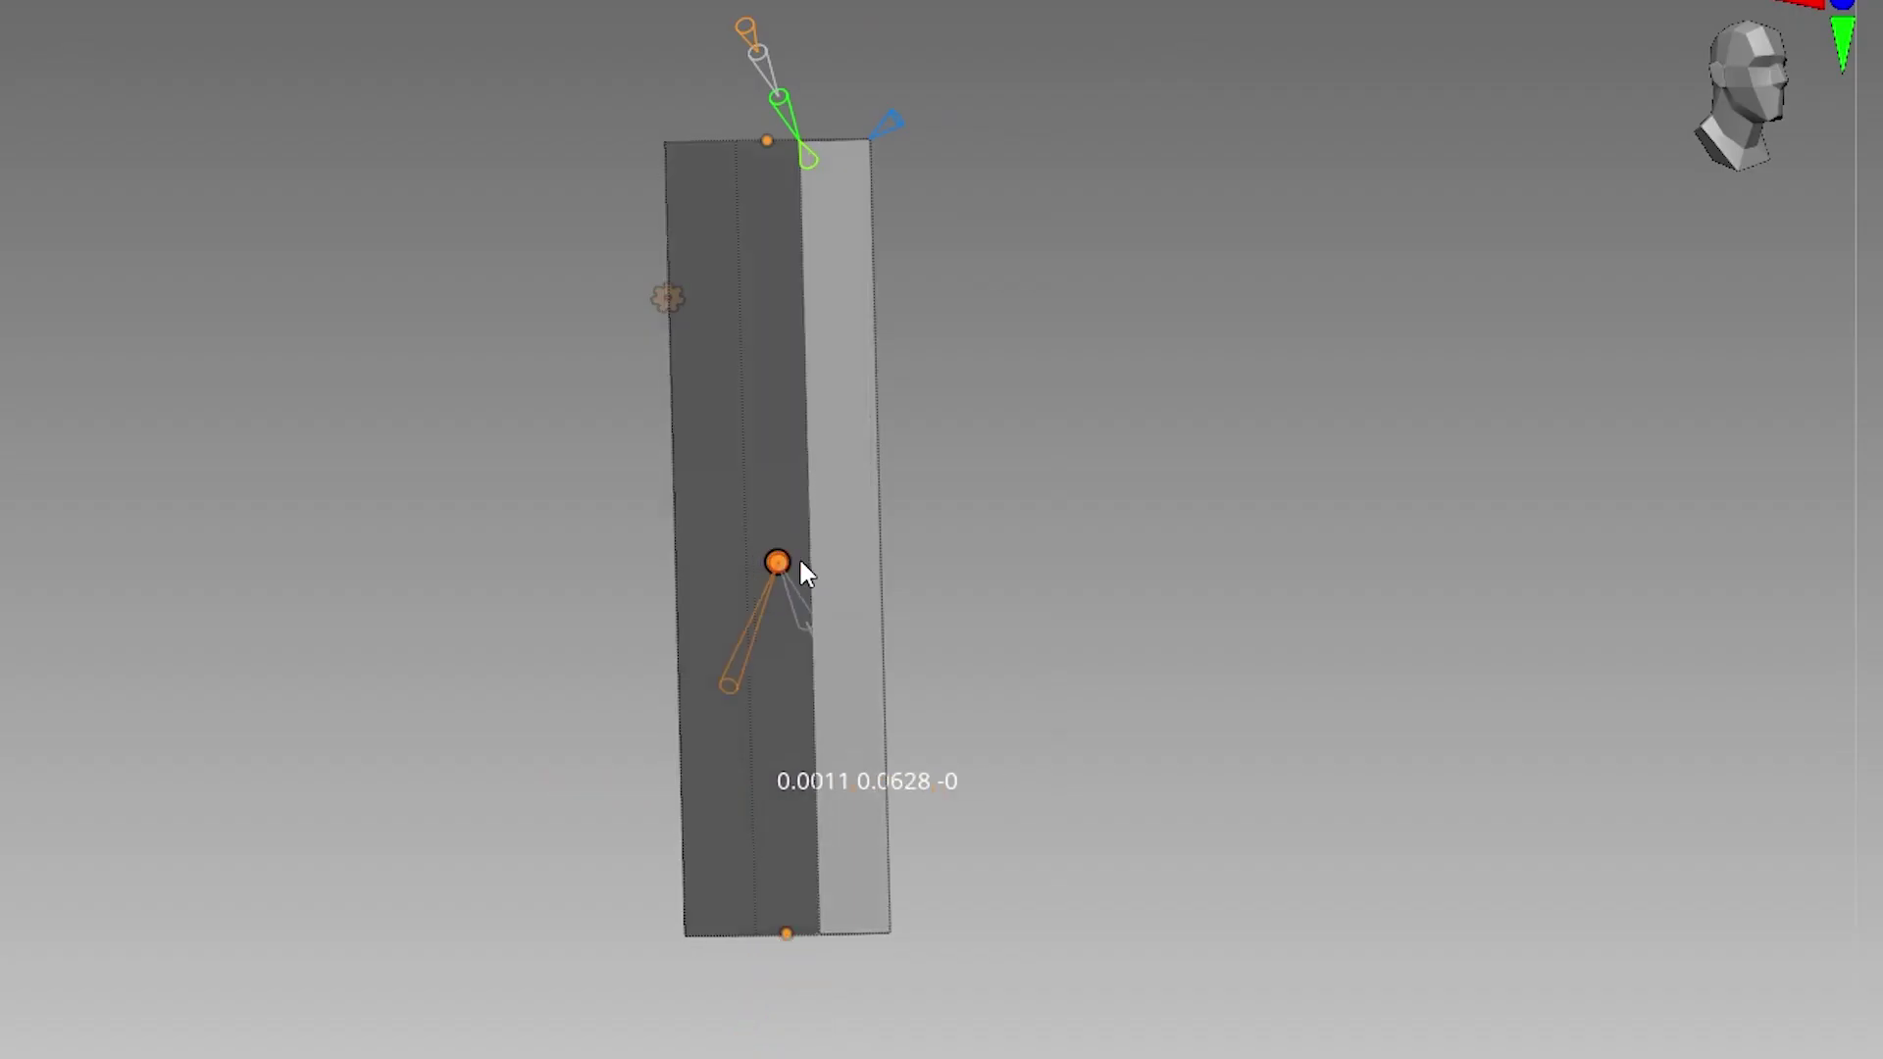
pyautogui.moveTo(781, 546); pyautogui.dragTo(883, 555)
pyautogui.moveTo(693, 92)
pyautogui.mouseDown()
pyautogui.moveTo(818, 361)
pyautogui.moveTo(854, 761)
pyautogui.mouseUp()
pyautogui.moveTo(790, 935); pyautogui.dragTo(584, 1009)
pyautogui.moveTo(861, 758); pyautogui.dragTo(838, 832)
pyautogui.moveTo(880, 569); pyautogui.dragTo(1015, 563)
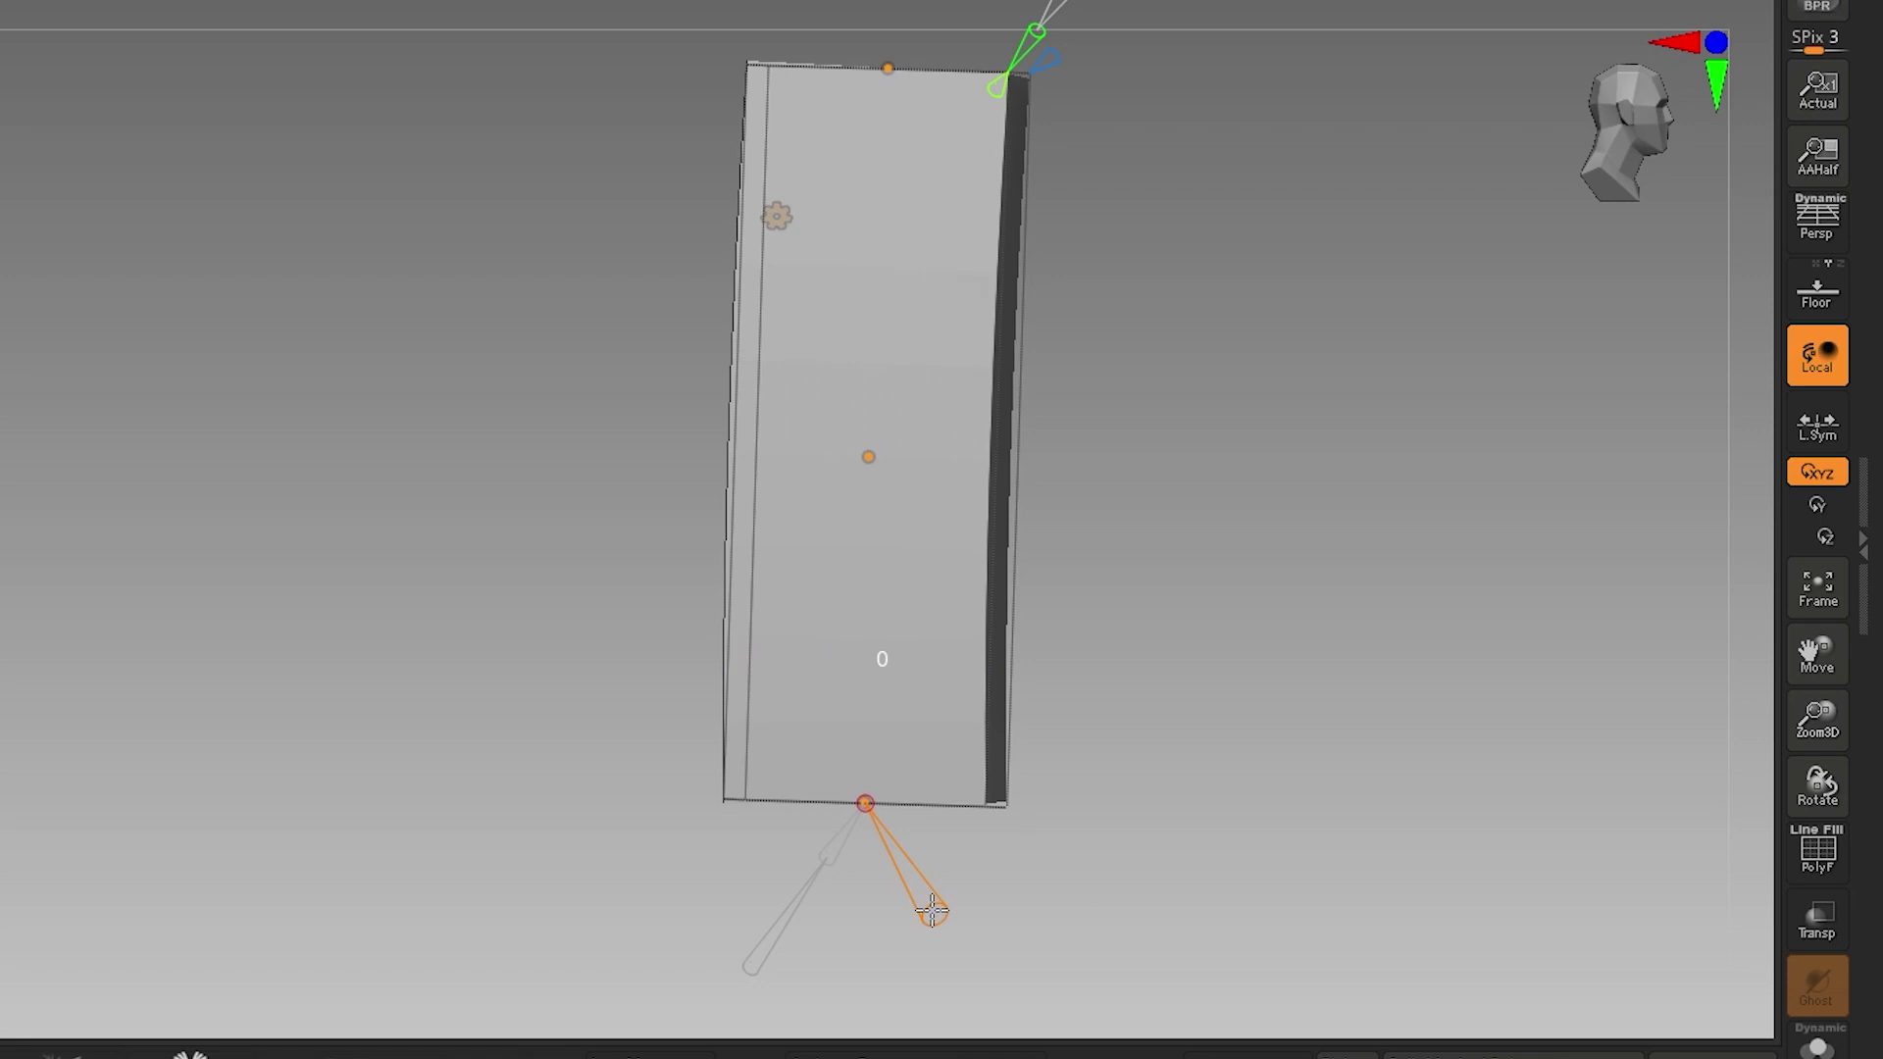
pyautogui.moveTo(932, 912); pyautogui.dragTo(1027, 981)
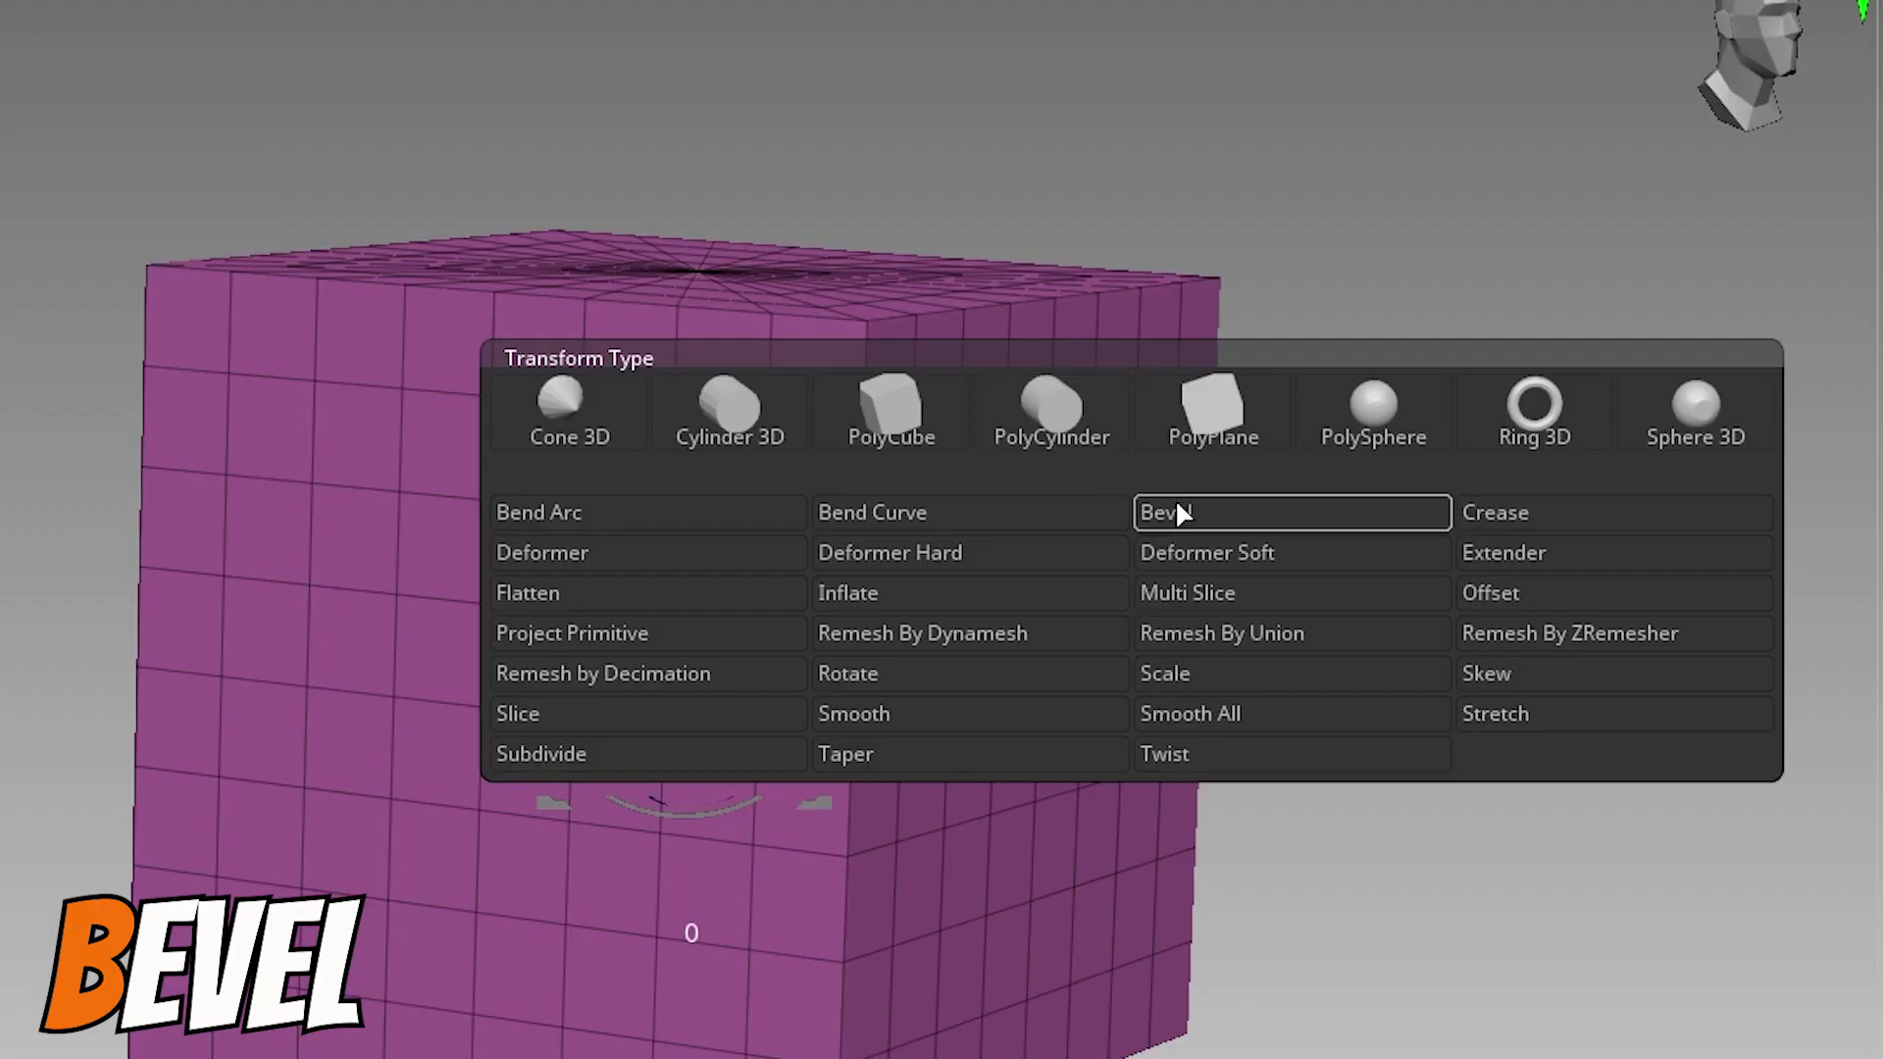
# Bevel the purple cube, widen it and change the crease angle, then crease the green cylinder
pyautogui.click(1176, 512)
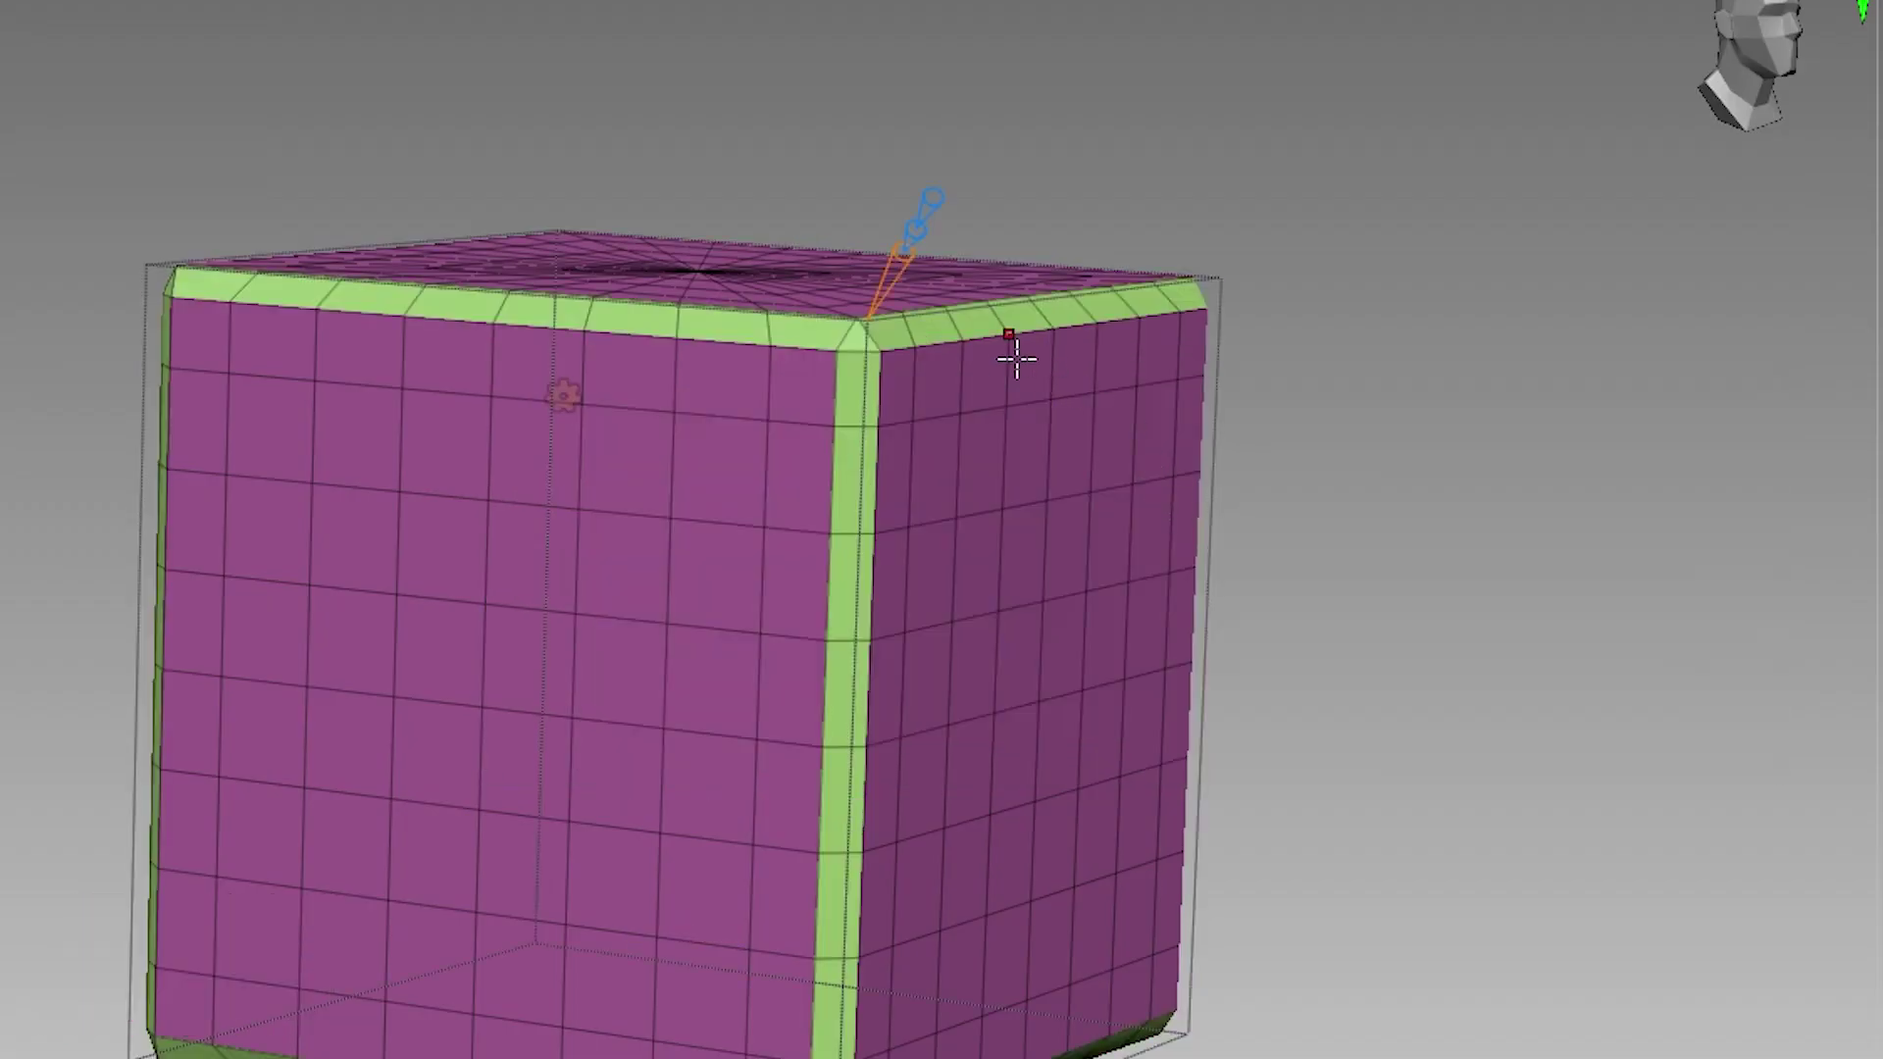
pyautogui.moveTo(882, 301); pyautogui.dragTo(942, 280)
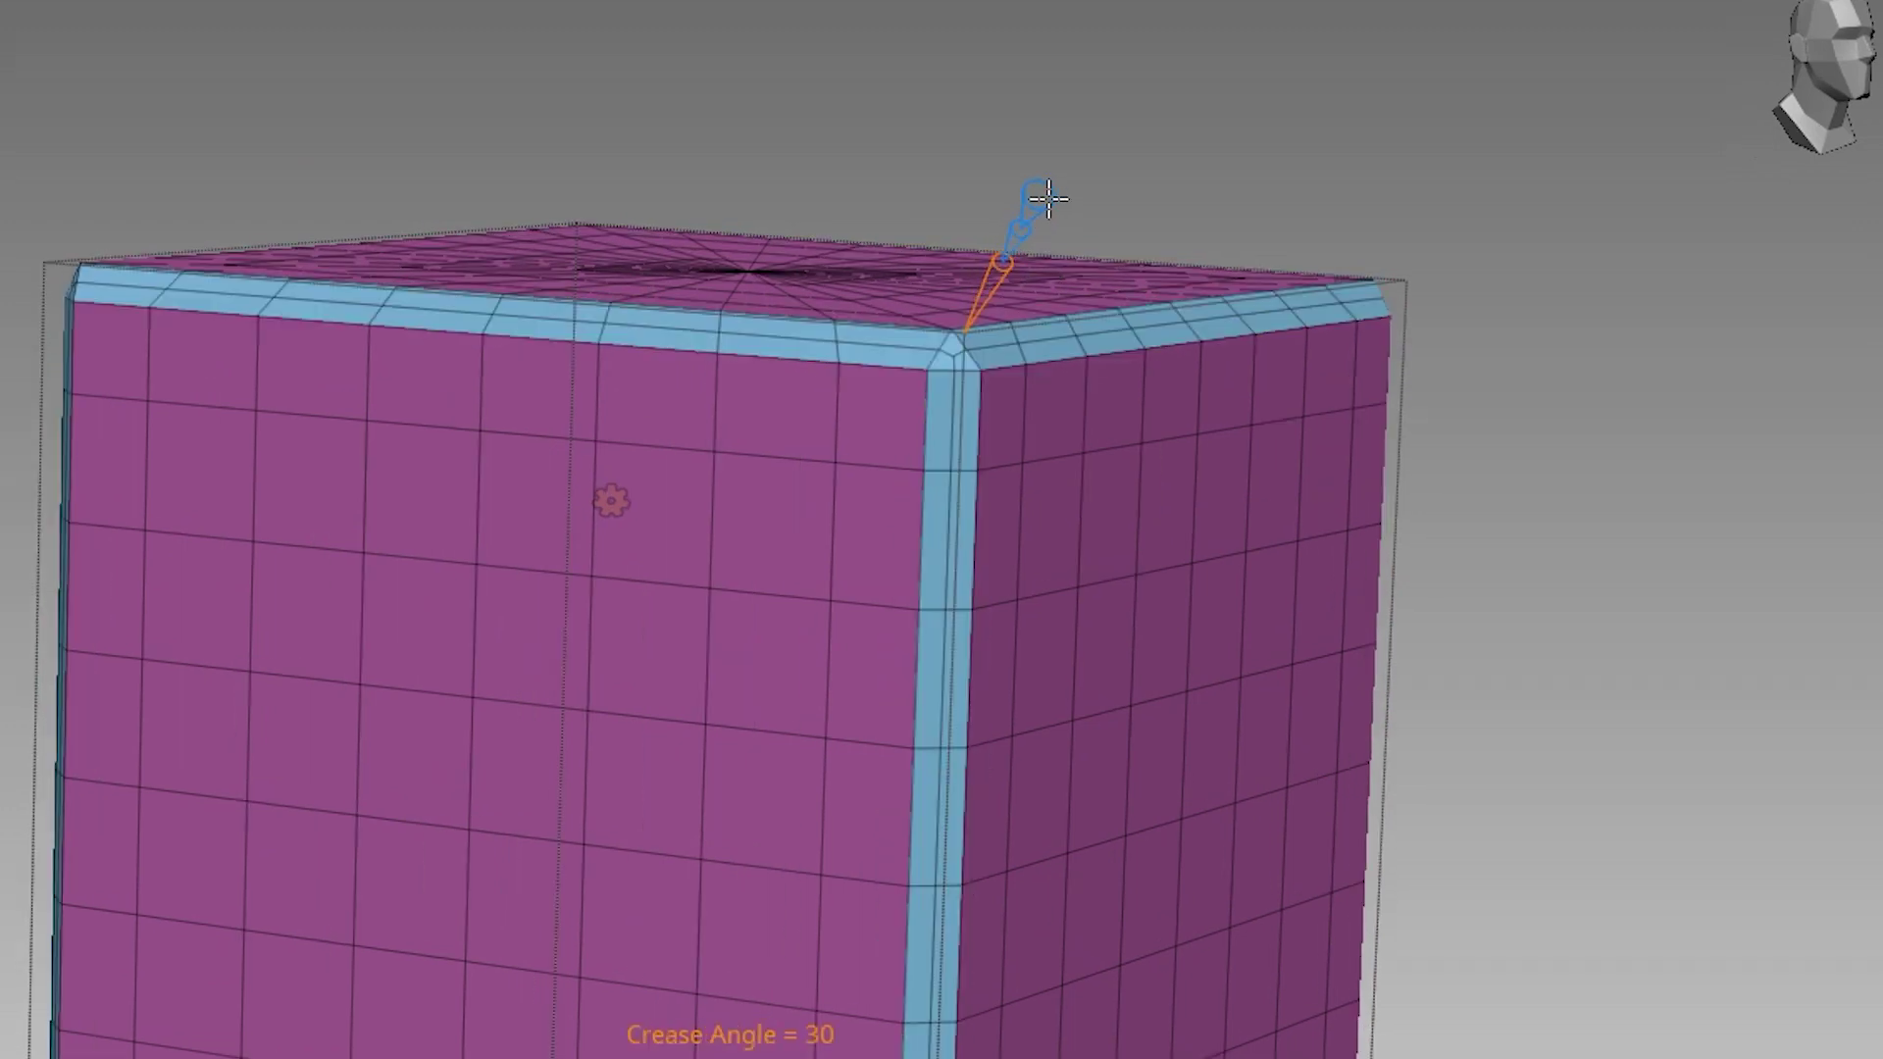
pyautogui.moveTo(1047, 198)
pyautogui.mouseDown()
pyautogui.moveTo(1089, 192)
pyautogui.moveTo(1049, 228)
pyautogui.mouseUp()
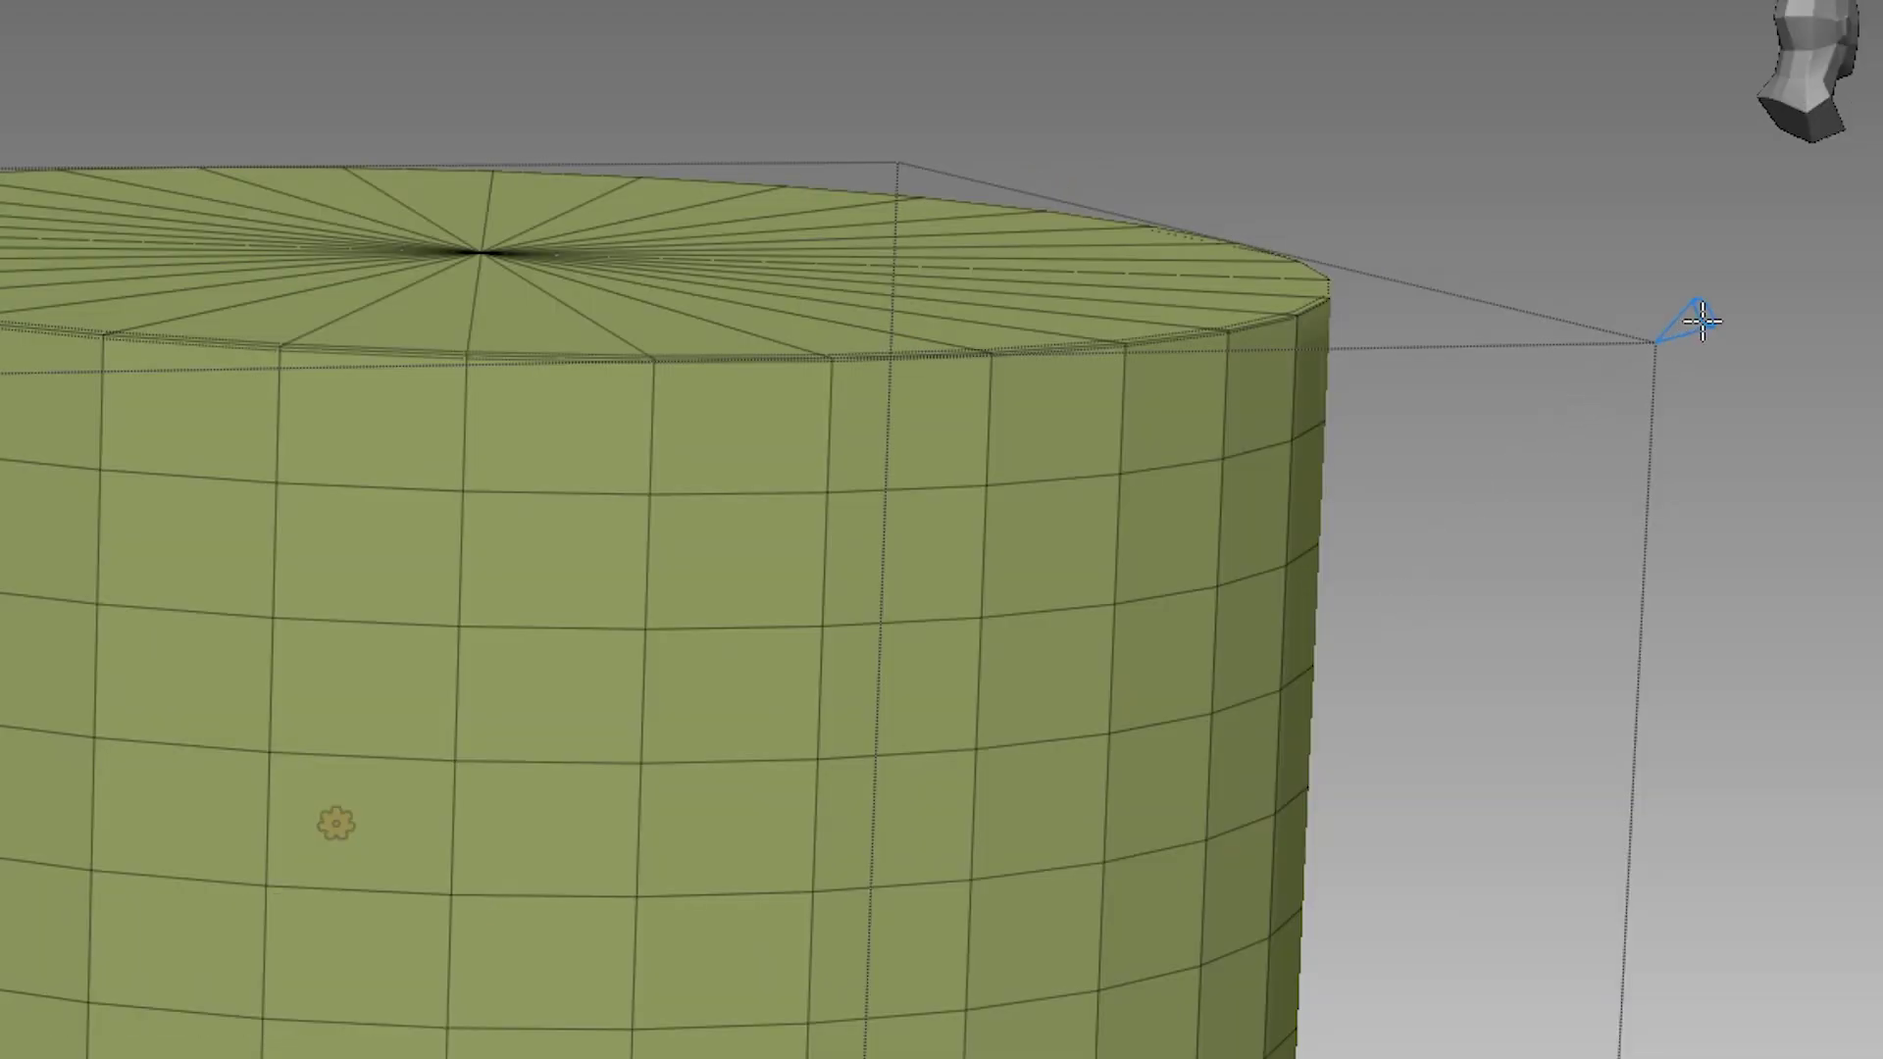
pyautogui.moveTo(1692, 323); pyautogui.dragTo(1672, 342)
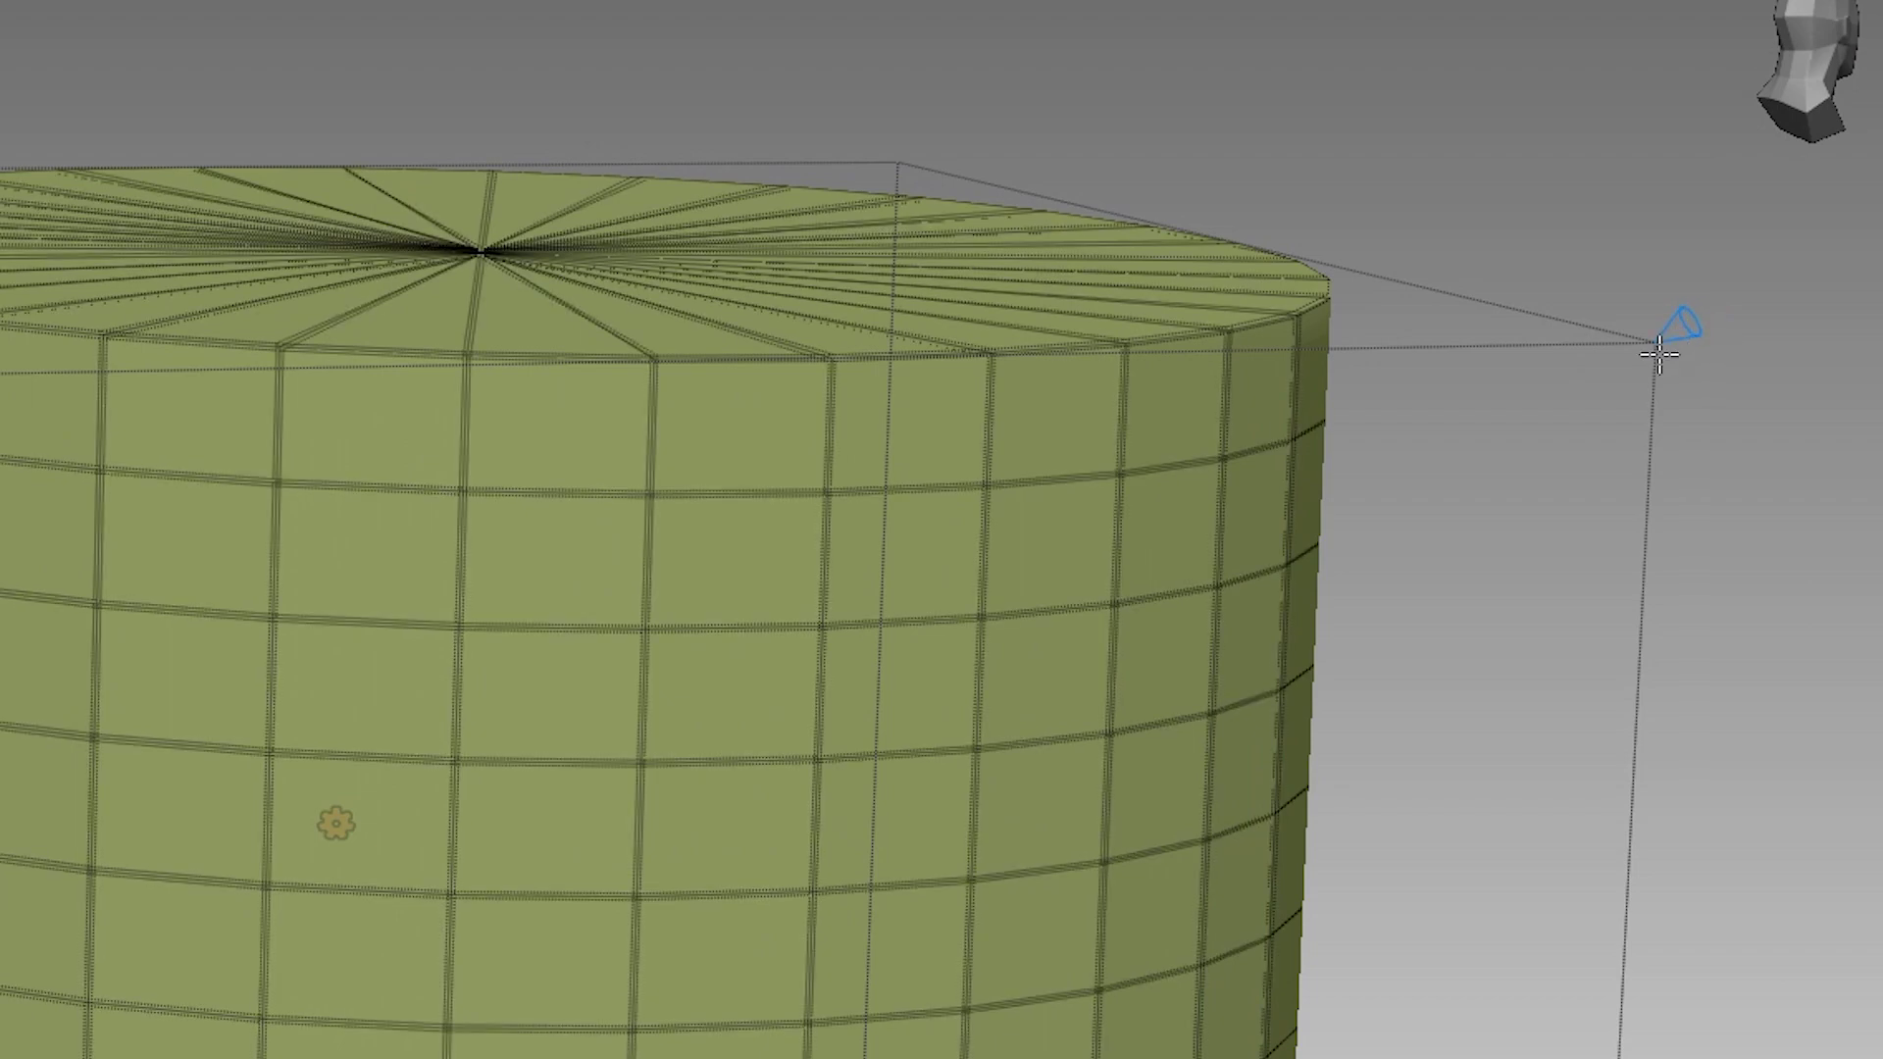
pyautogui.scroll(-3, 1659, 354)
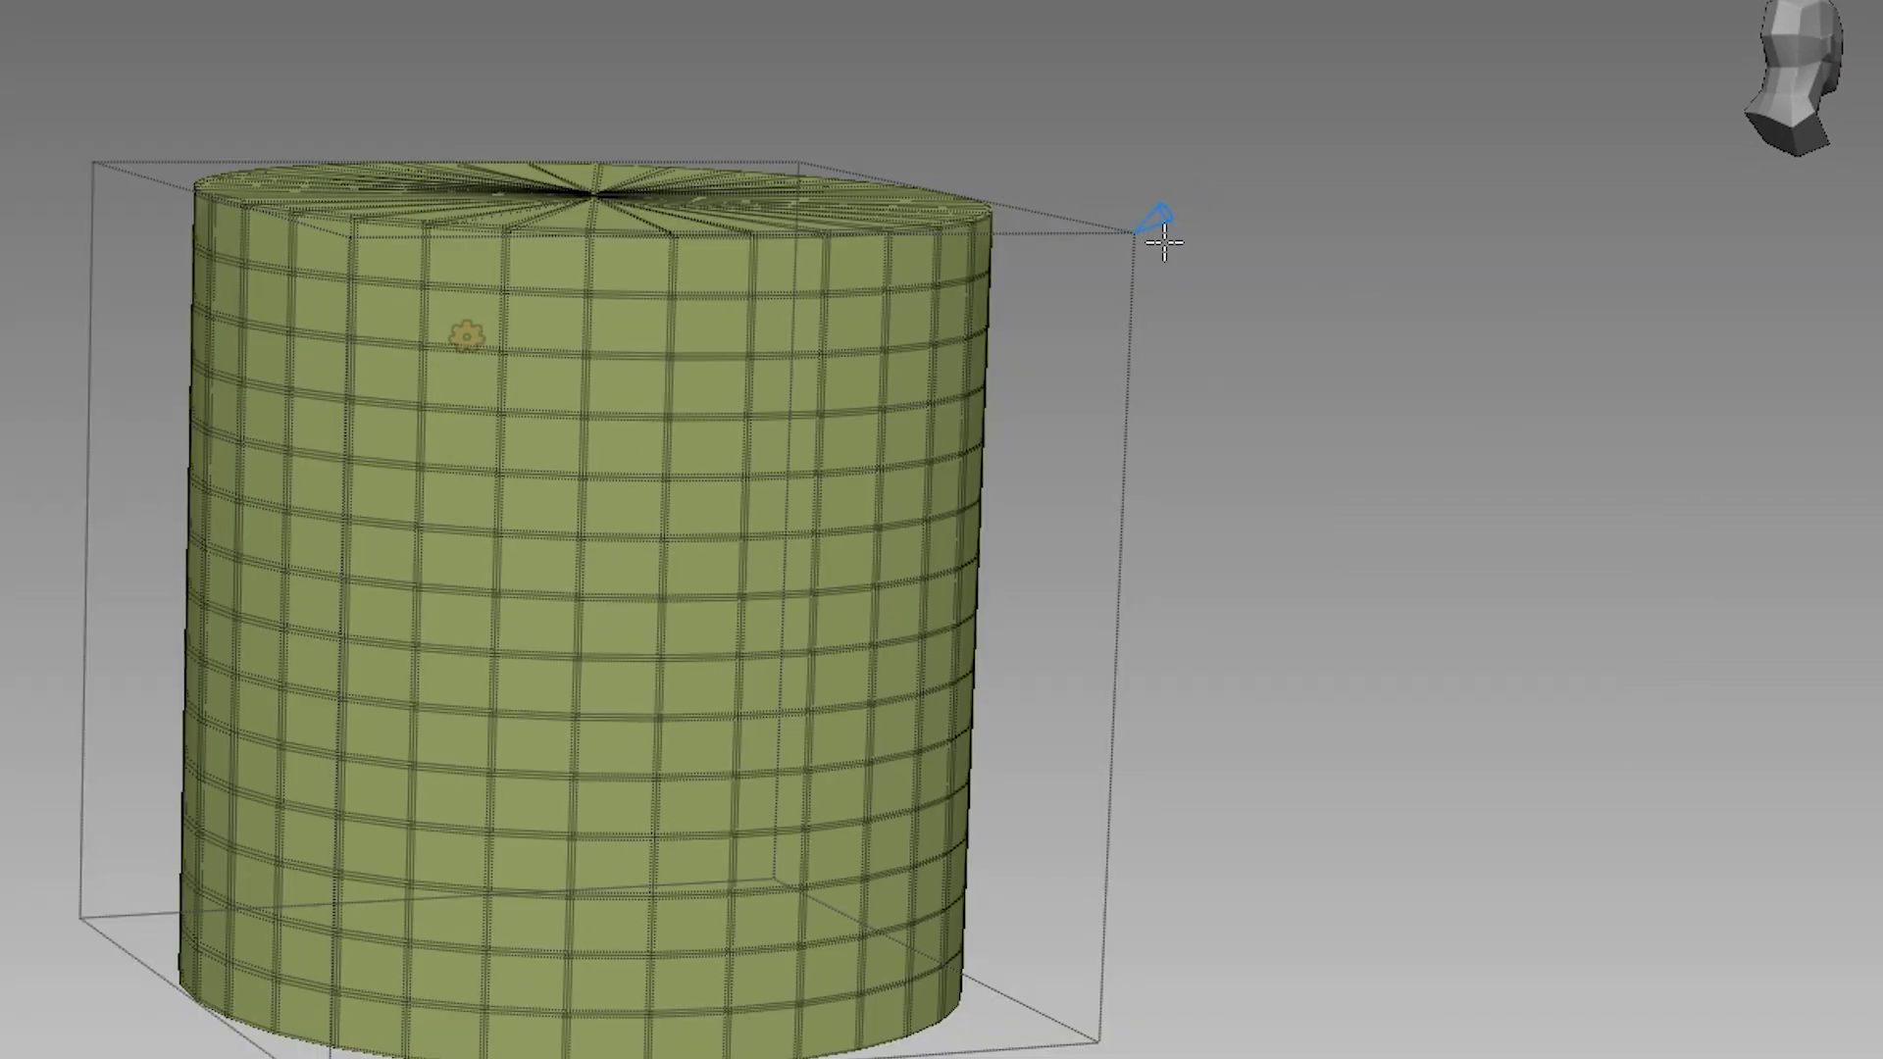
pyautogui.moveTo(1178, 248); pyautogui.dragTo(1016, 387)
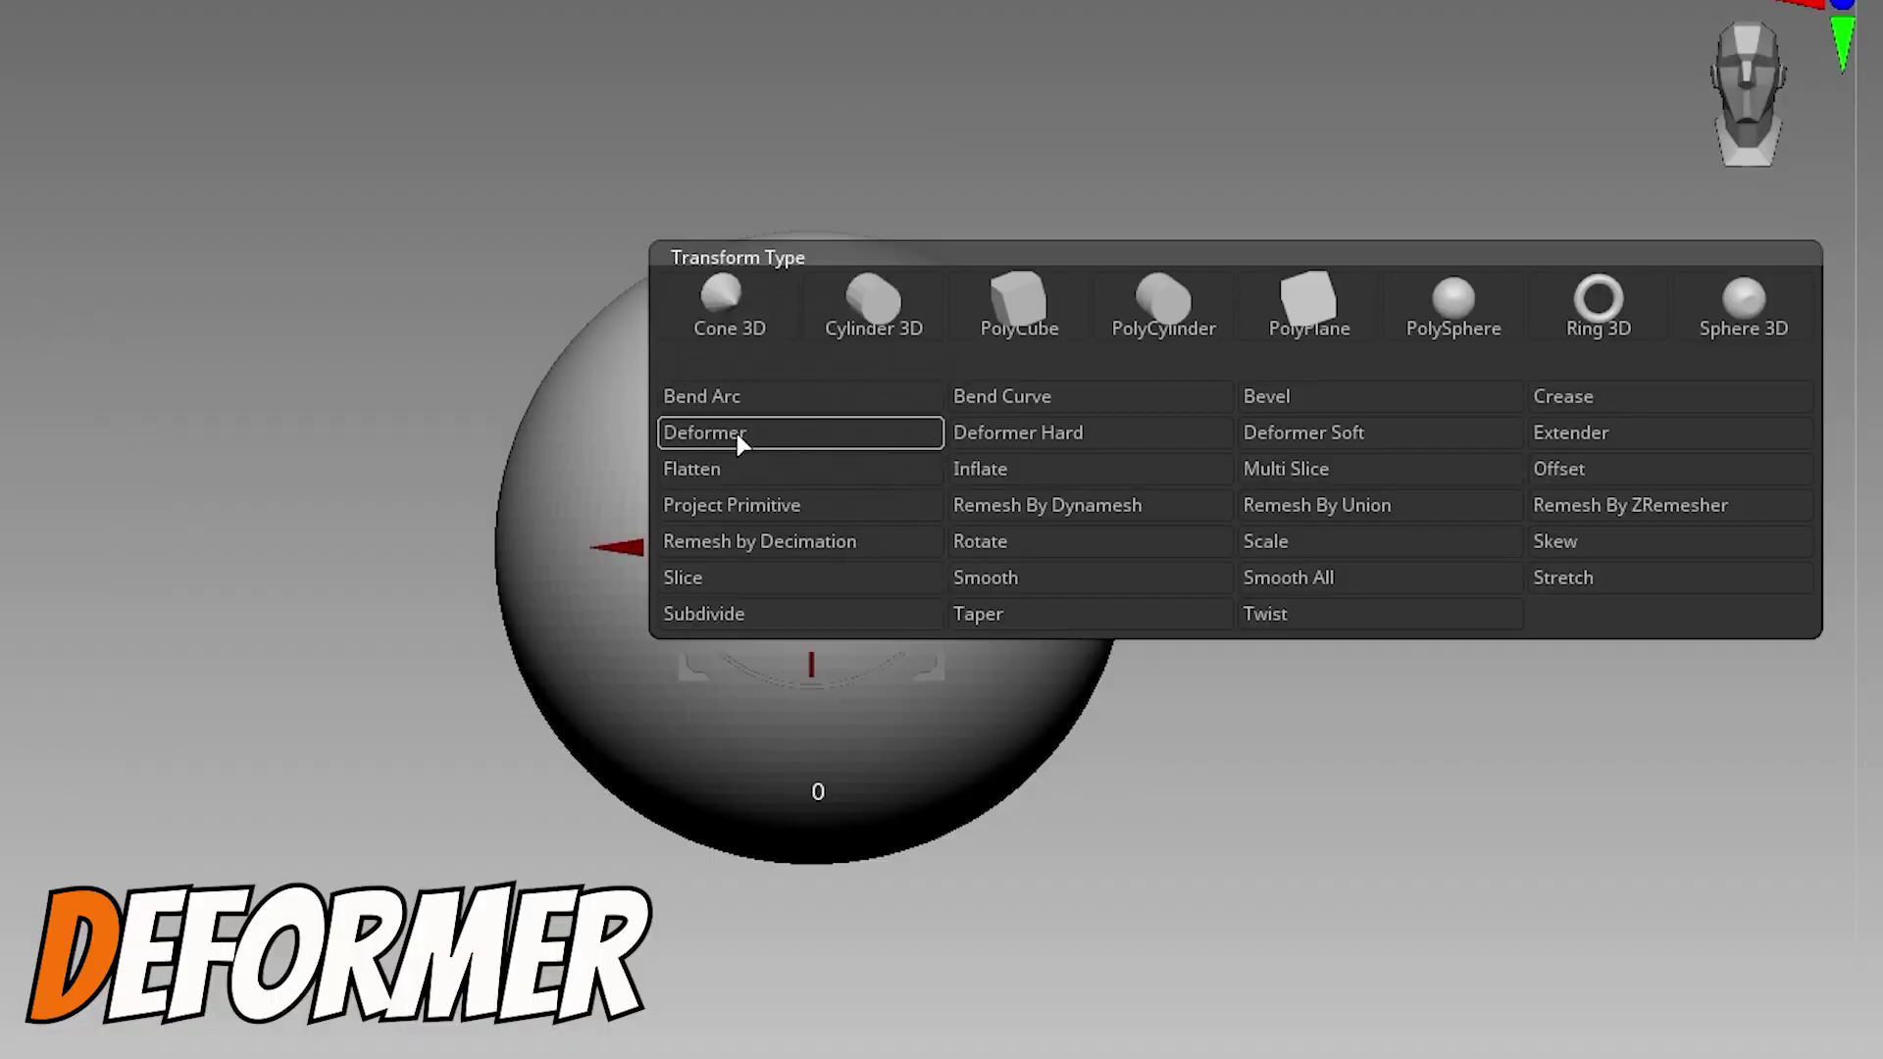
# Put a Deformer cage on the sphere and pull its points into an egg shape
pyautogui.click(737, 434)
pyautogui.moveTo(324, 522); pyautogui.dragTo(287, 567, button='right')
pyautogui.moveTo(575, 168); pyautogui.dragTo(474, 131)
pyautogui.moveTo(1198, 495); pyautogui.dragTo(1555, 879)
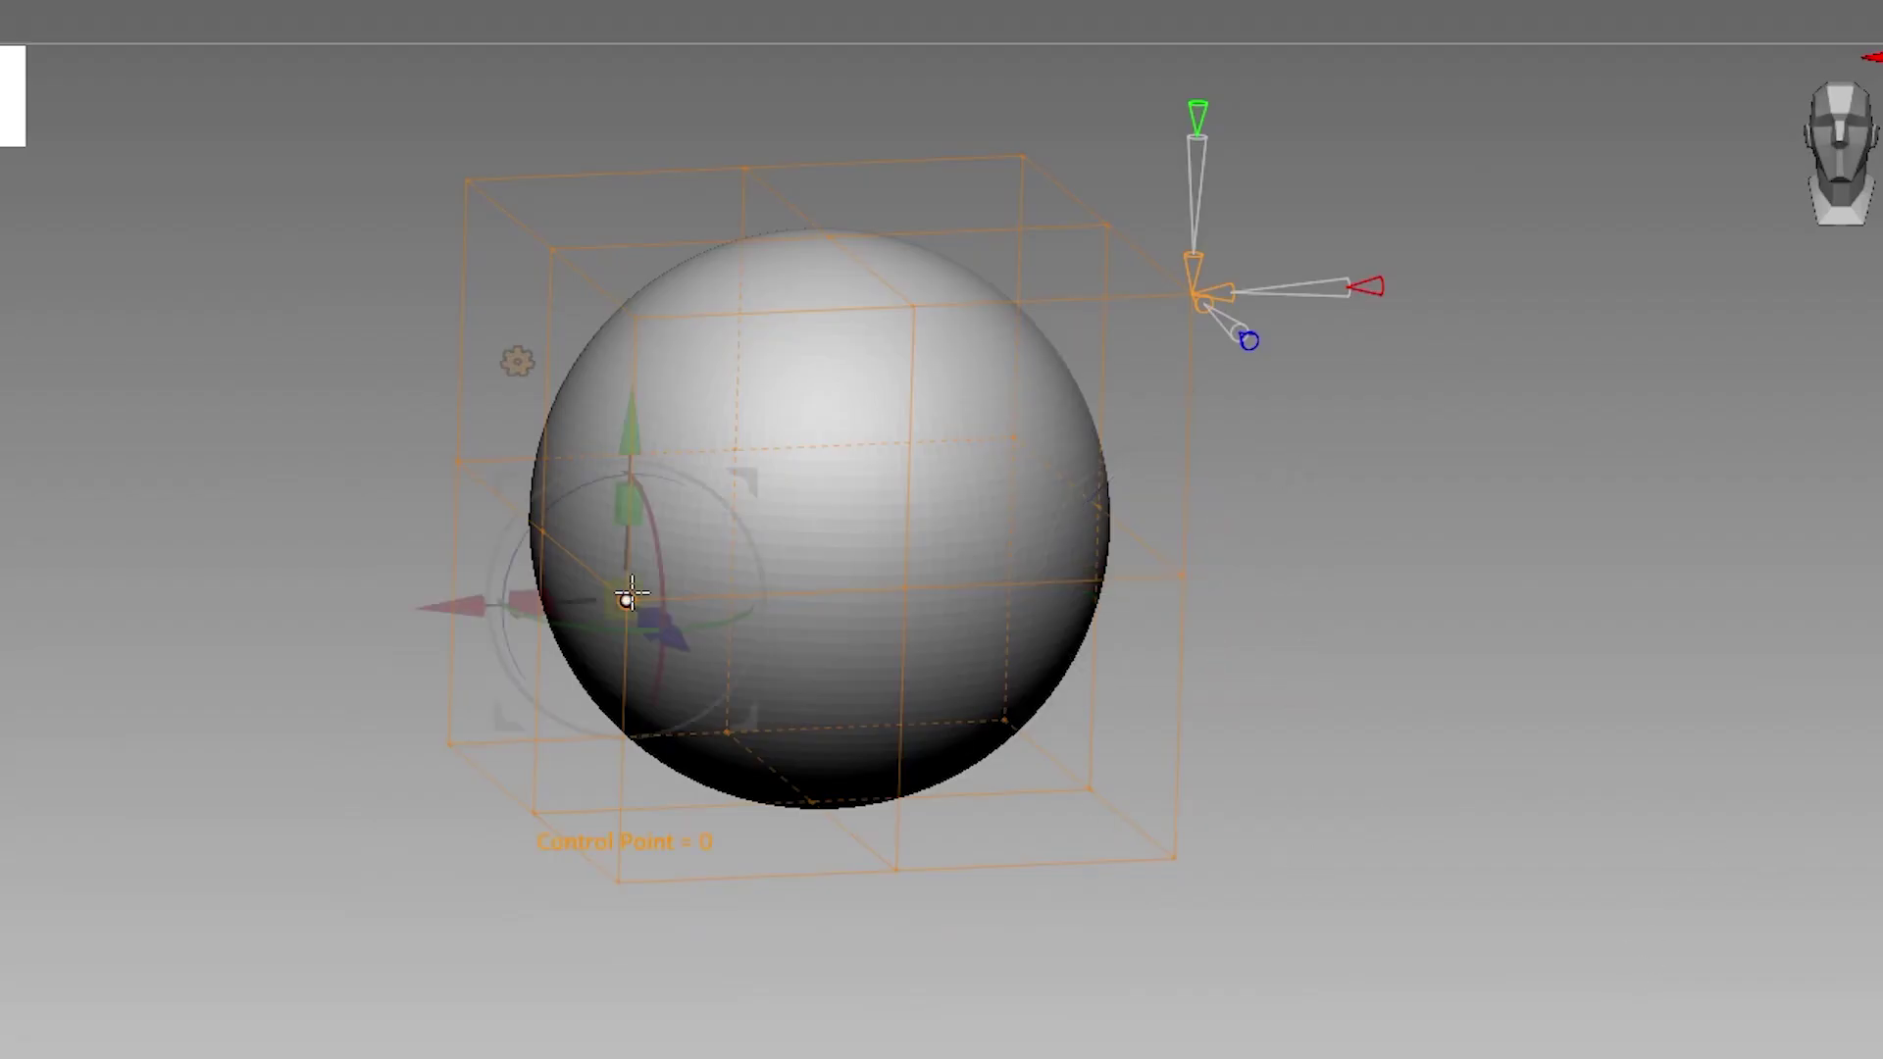
# Recentre the gizmo on the sphere and stretch opposite cage points into a teardrop
pyautogui.click(629, 595)
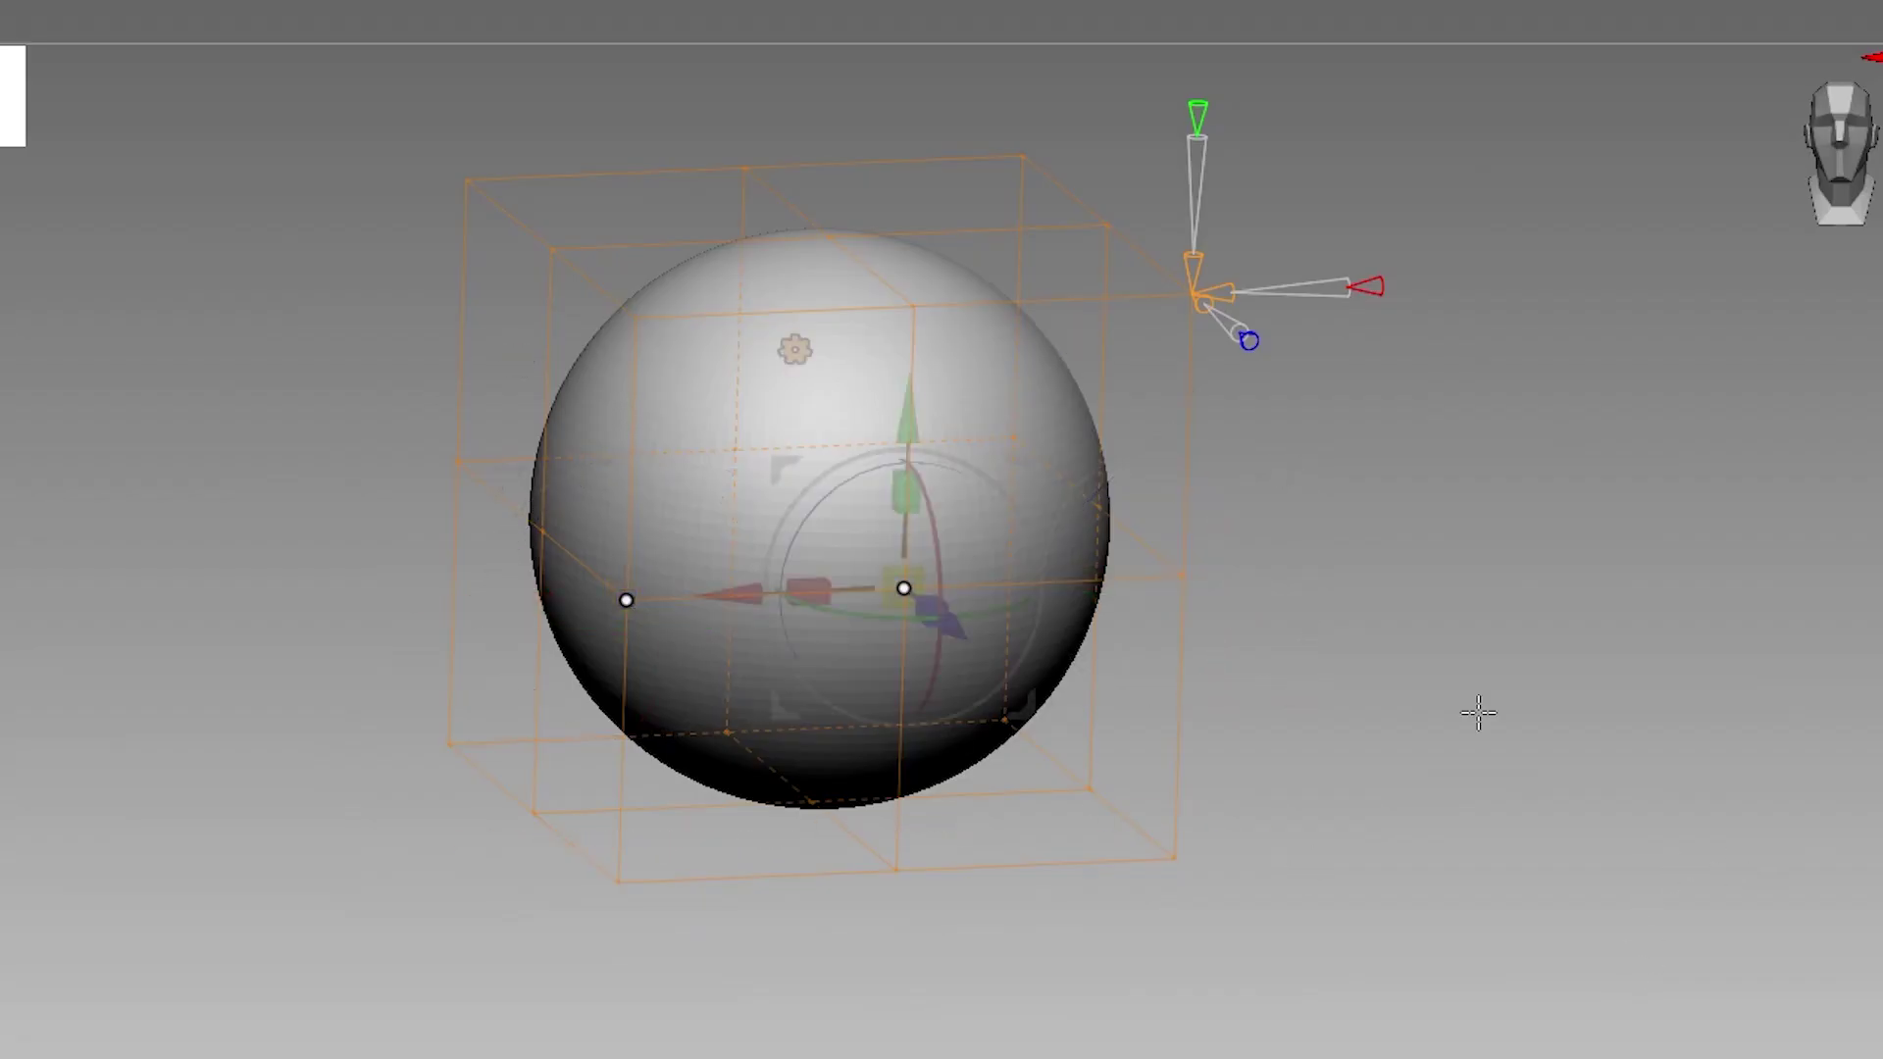
pyautogui.moveTo(1486, 707); pyautogui.dragTo(1494, 743, button='right')
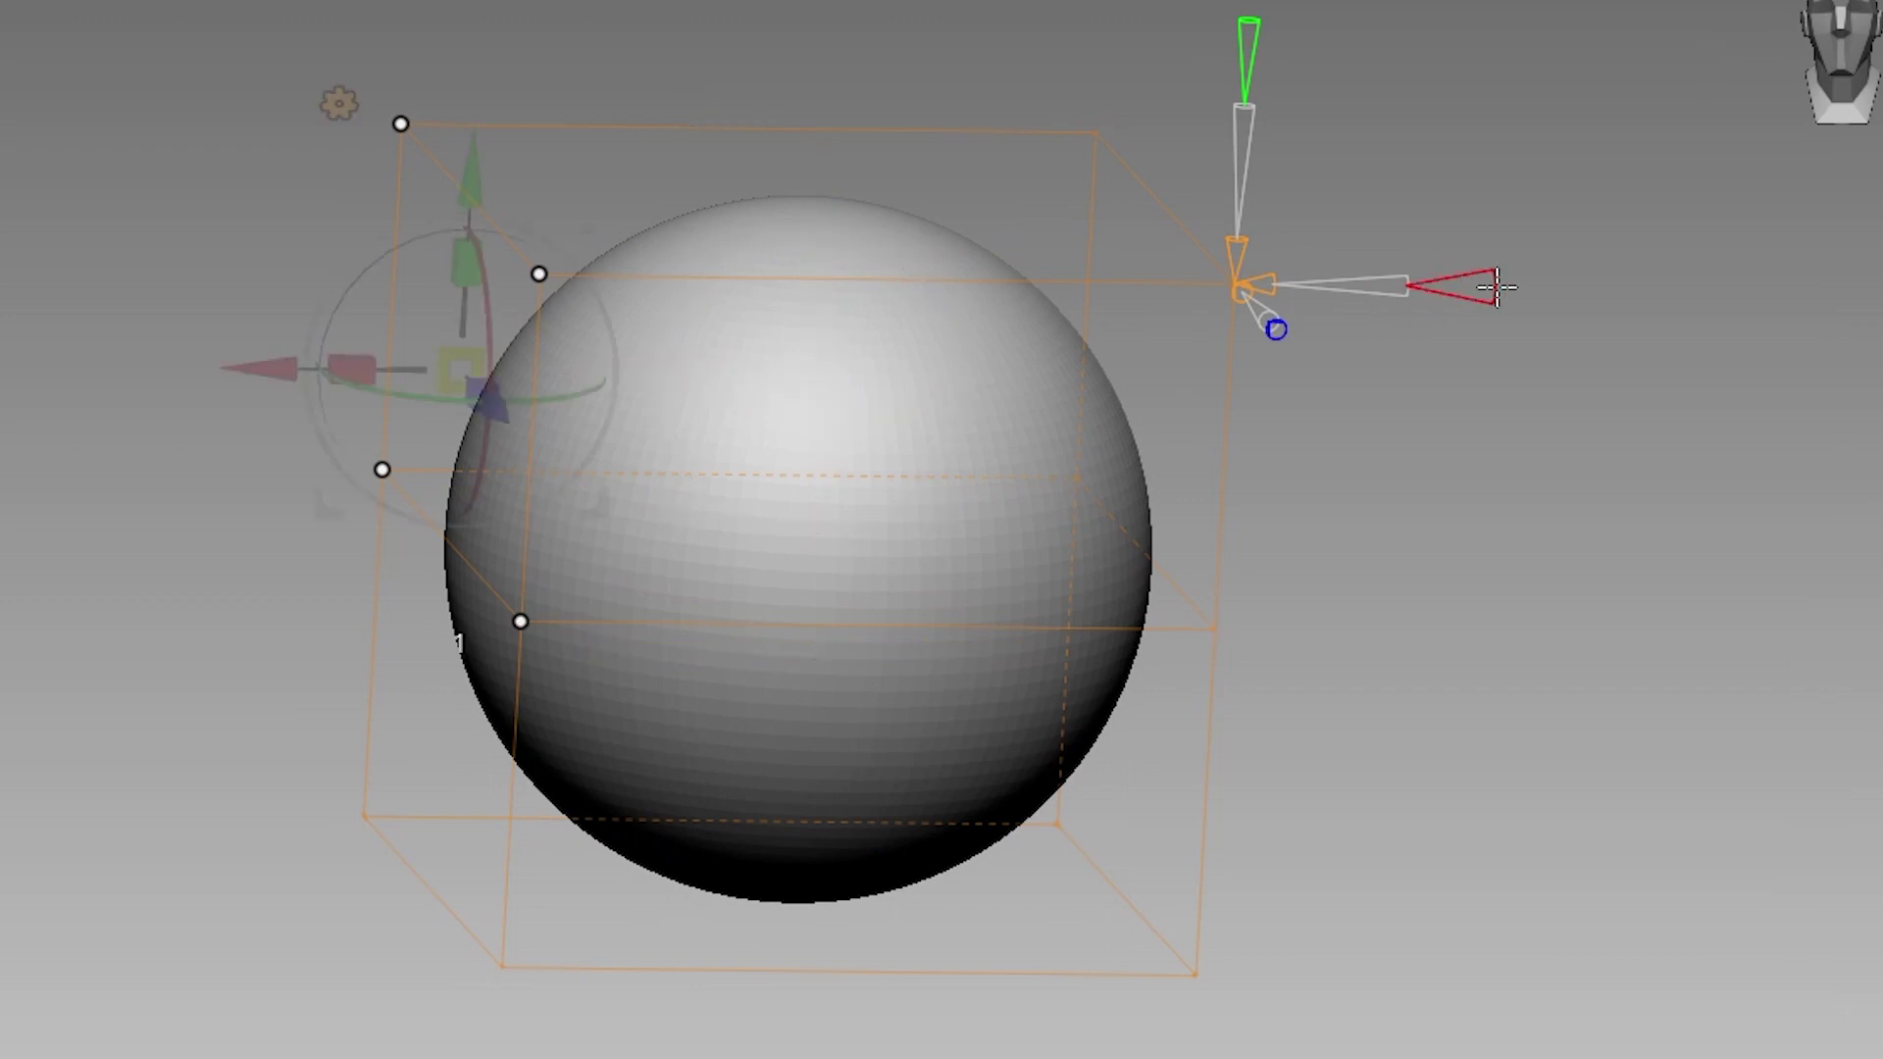
pyautogui.moveTo(1508, 585); pyautogui.dragTo(1530, 552, button='right')
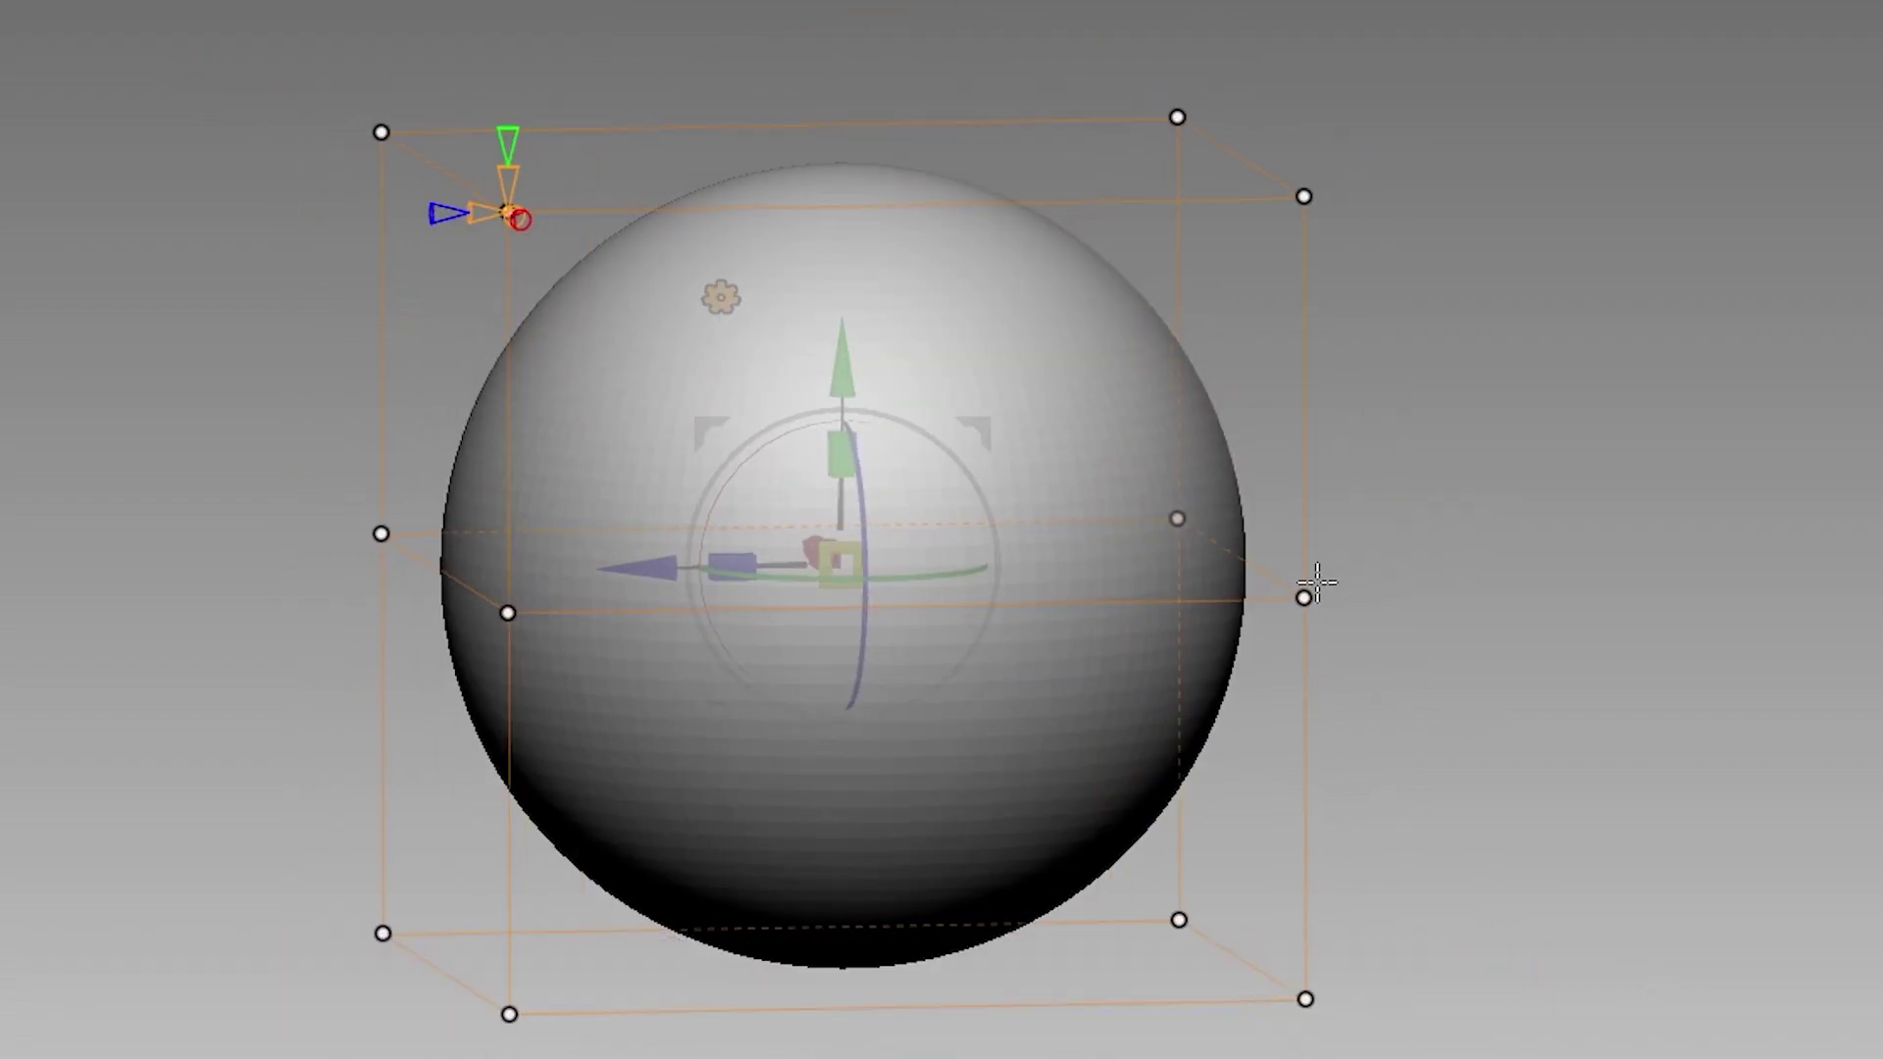
pyautogui.moveTo(1306, 595); pyautogui.dragTo(1597, 666)
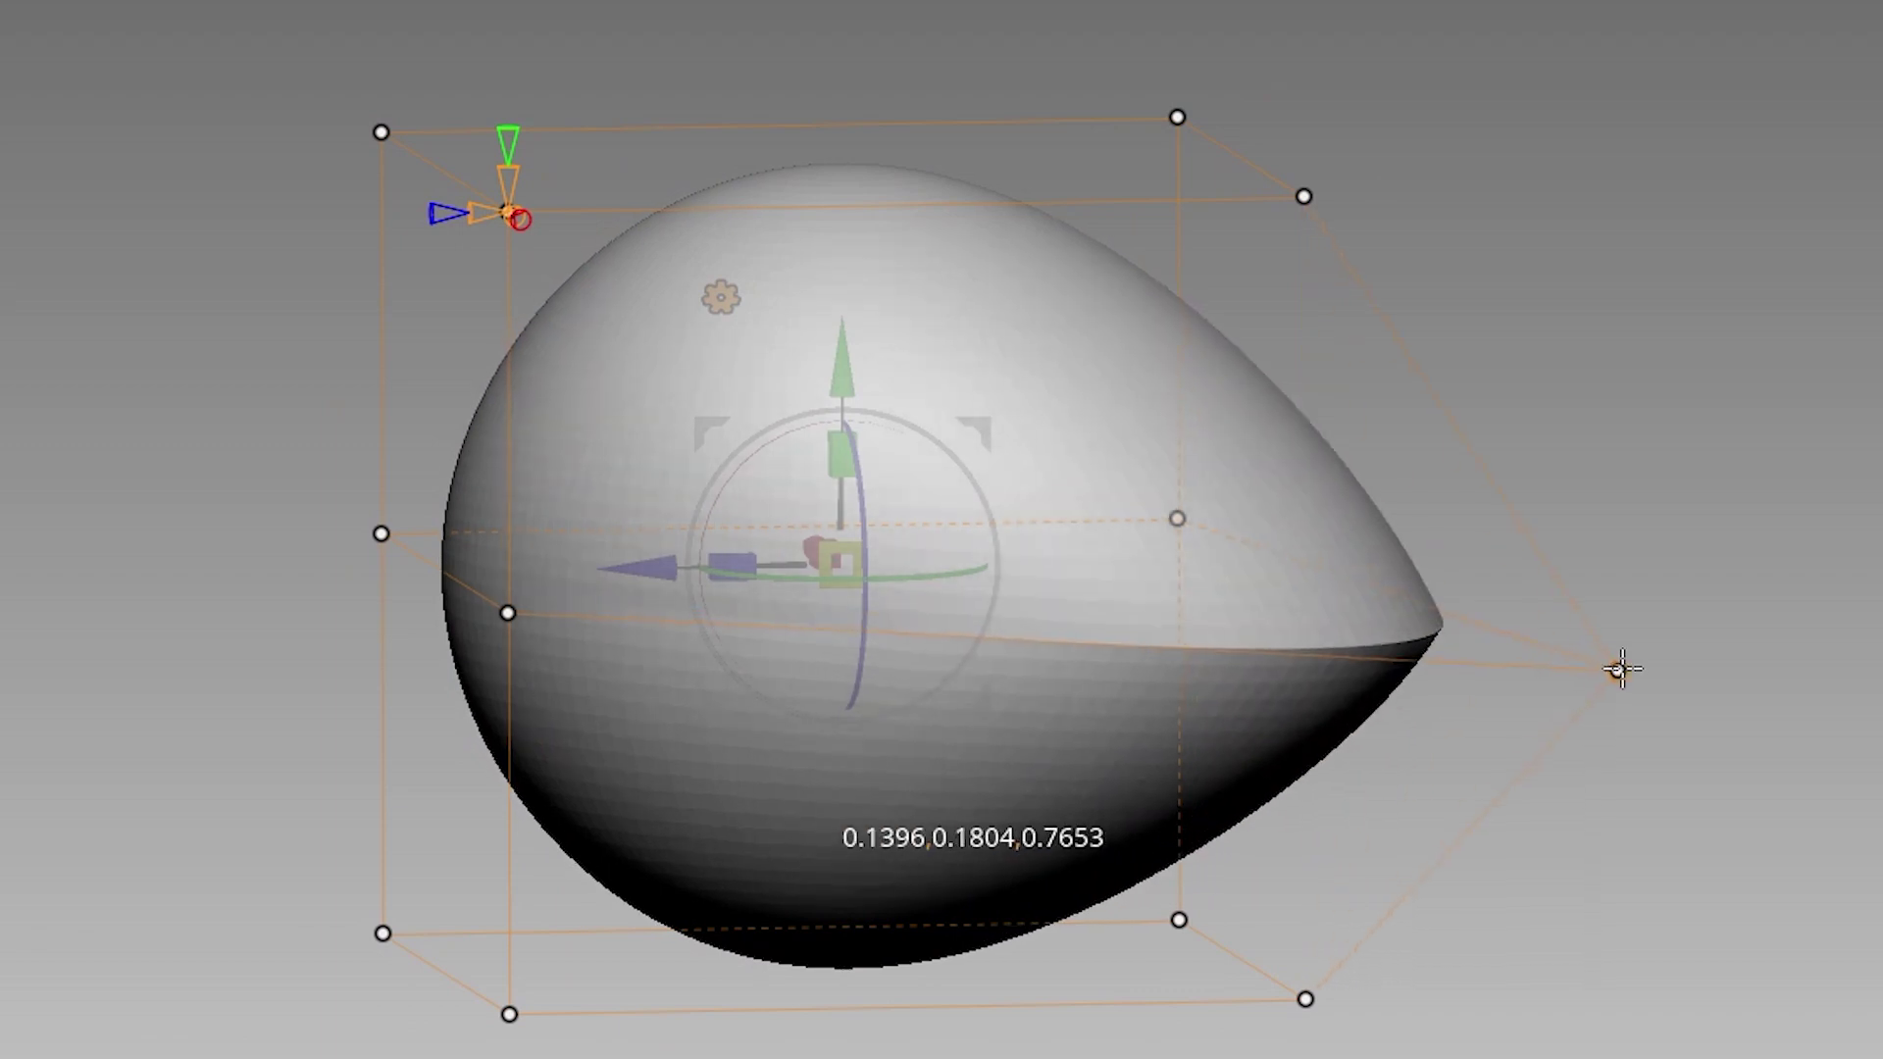
pyautogui.moveTo(456, 638); pyautogui.dragTo(251, 672)
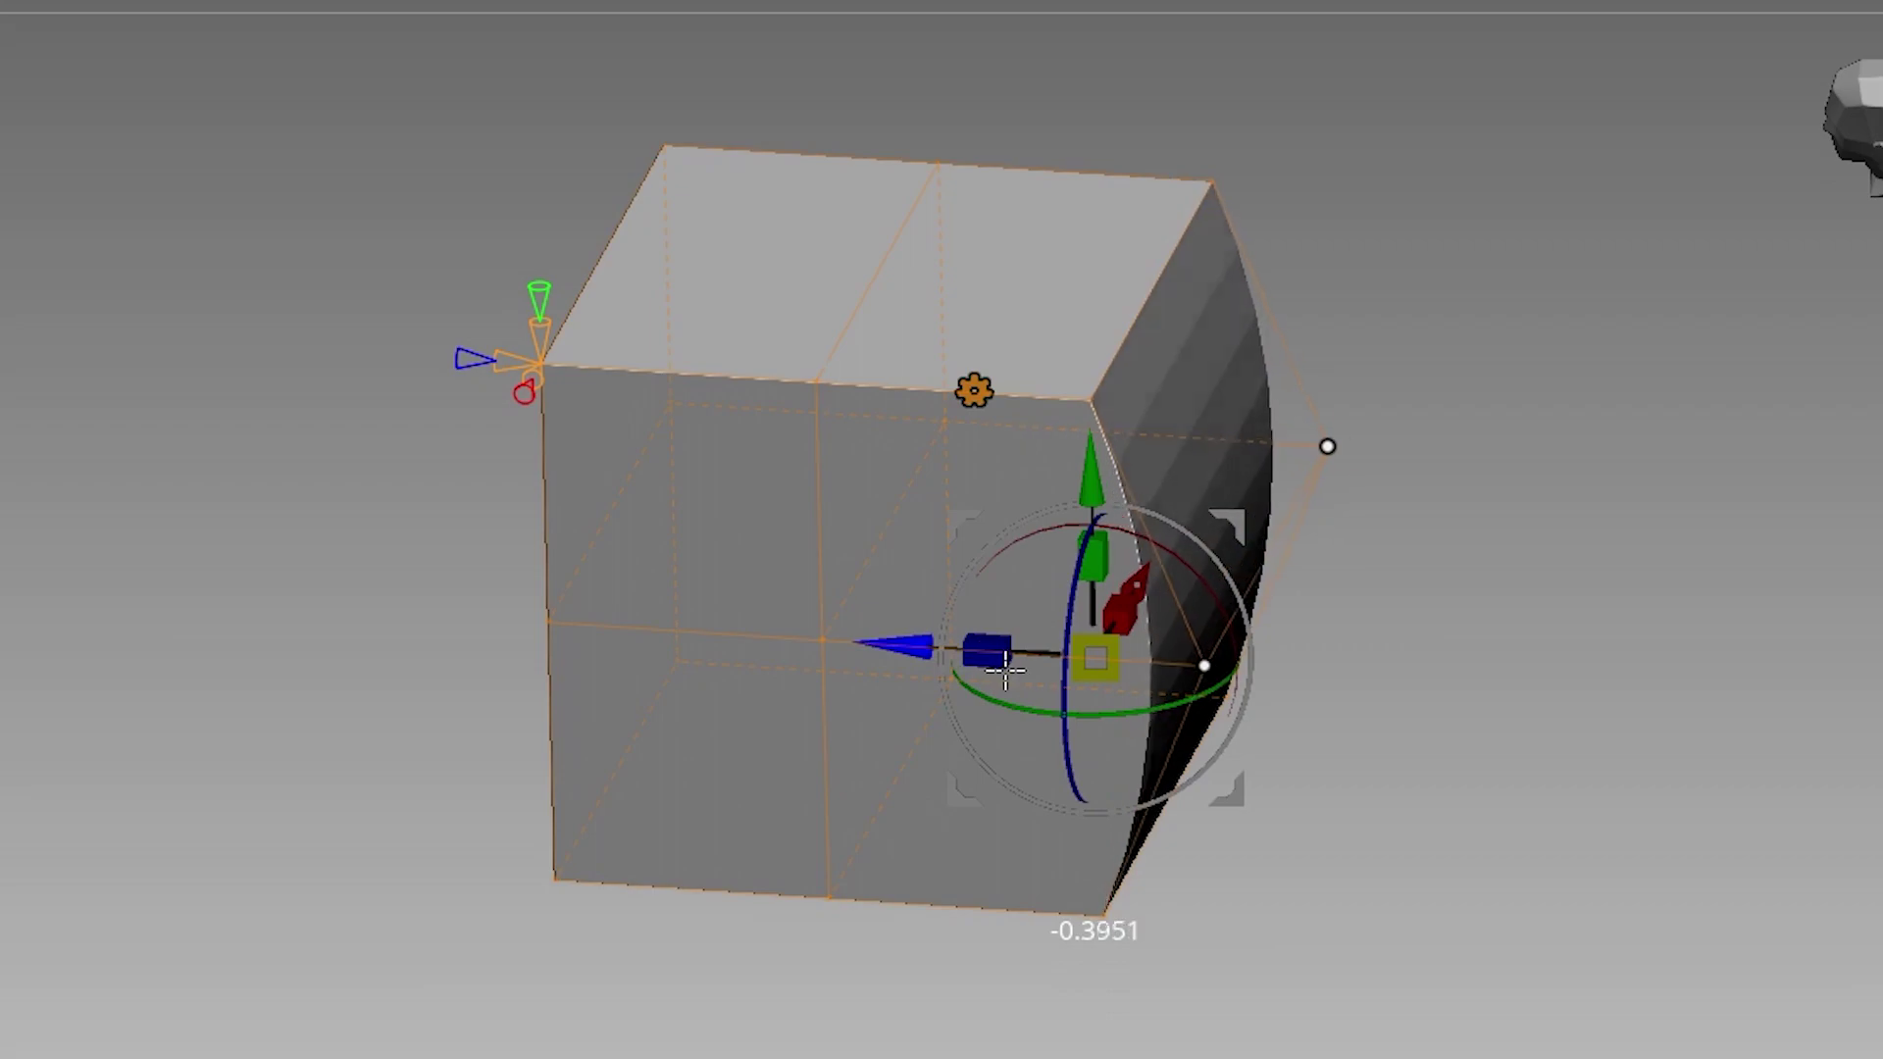
# Pull an extended band of geometry out around the head with Extender and adjust its thickness
pyautogui.moveTo(1007, 670); pyautogui.dragTo(1391, 737)
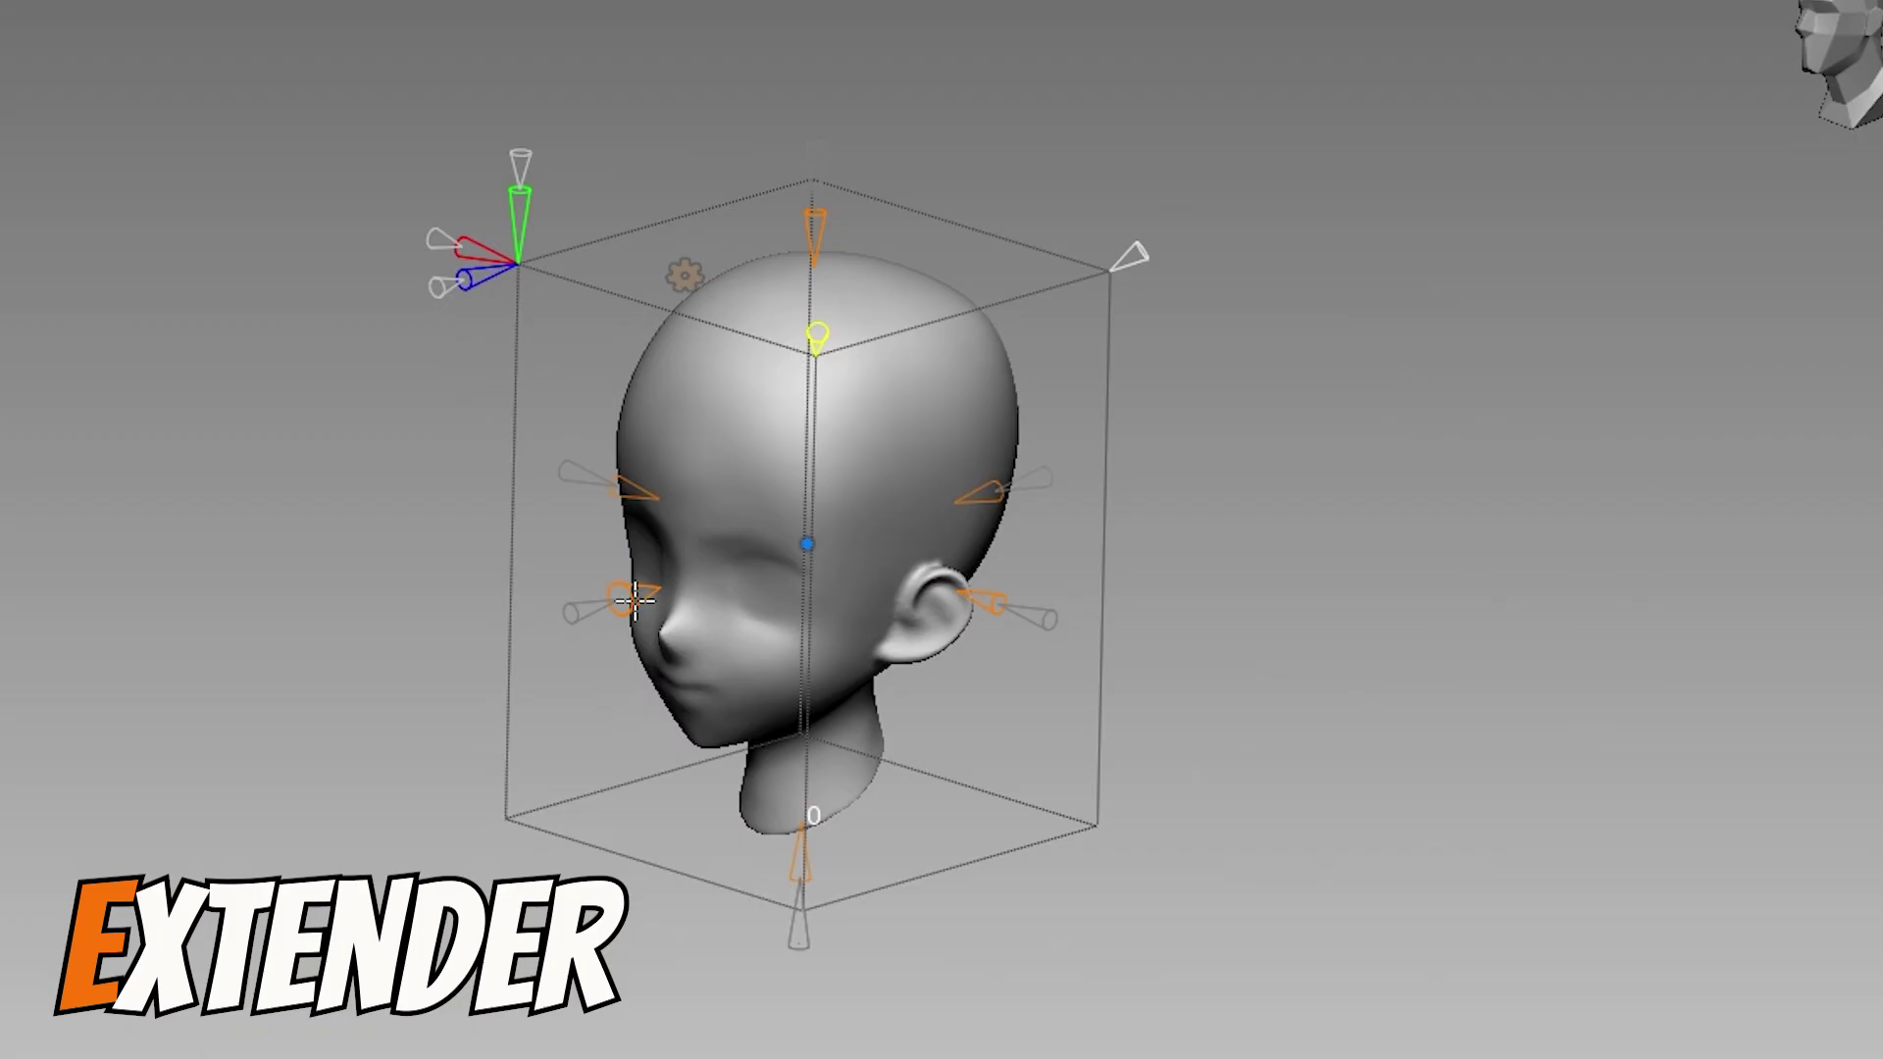
pyautogui.moveTo(634, 601); pyautogui.dragTo(559, 618)
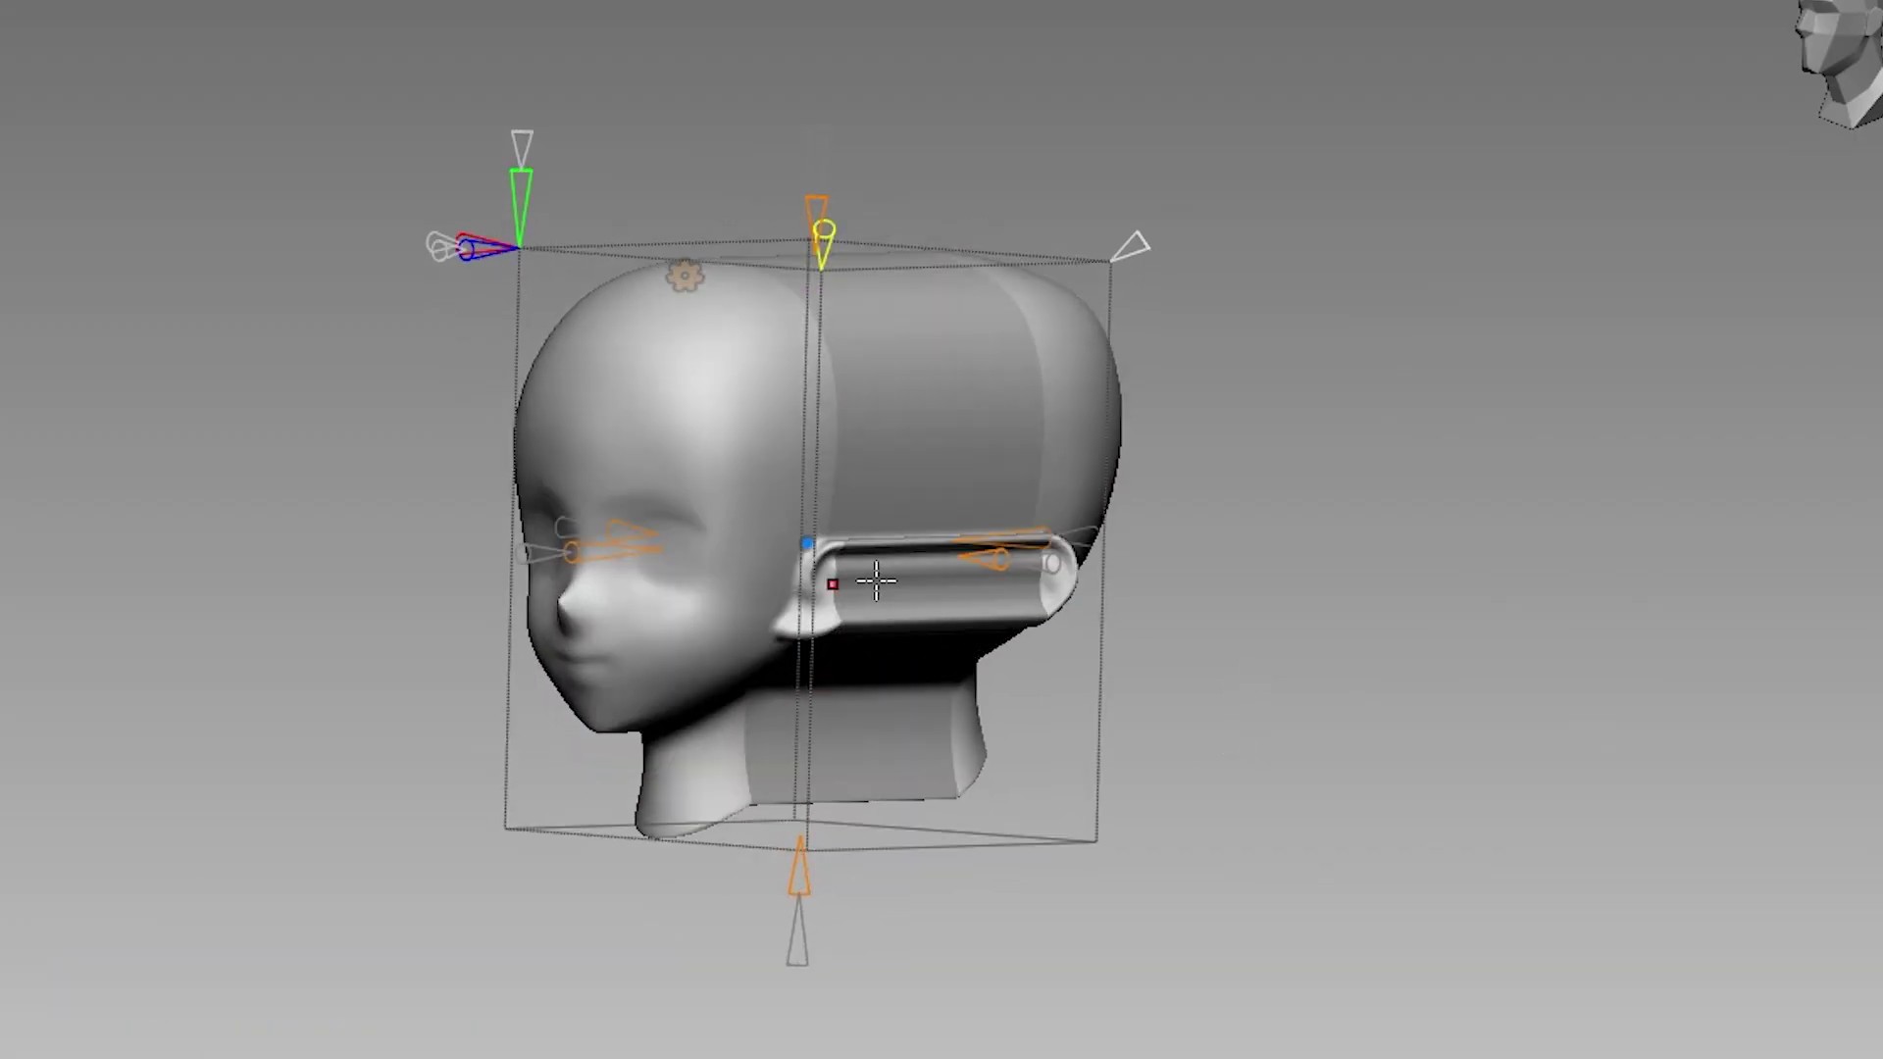
pyautogui.moveTo(806, 547); pyautogui.dragTo(666, 554)
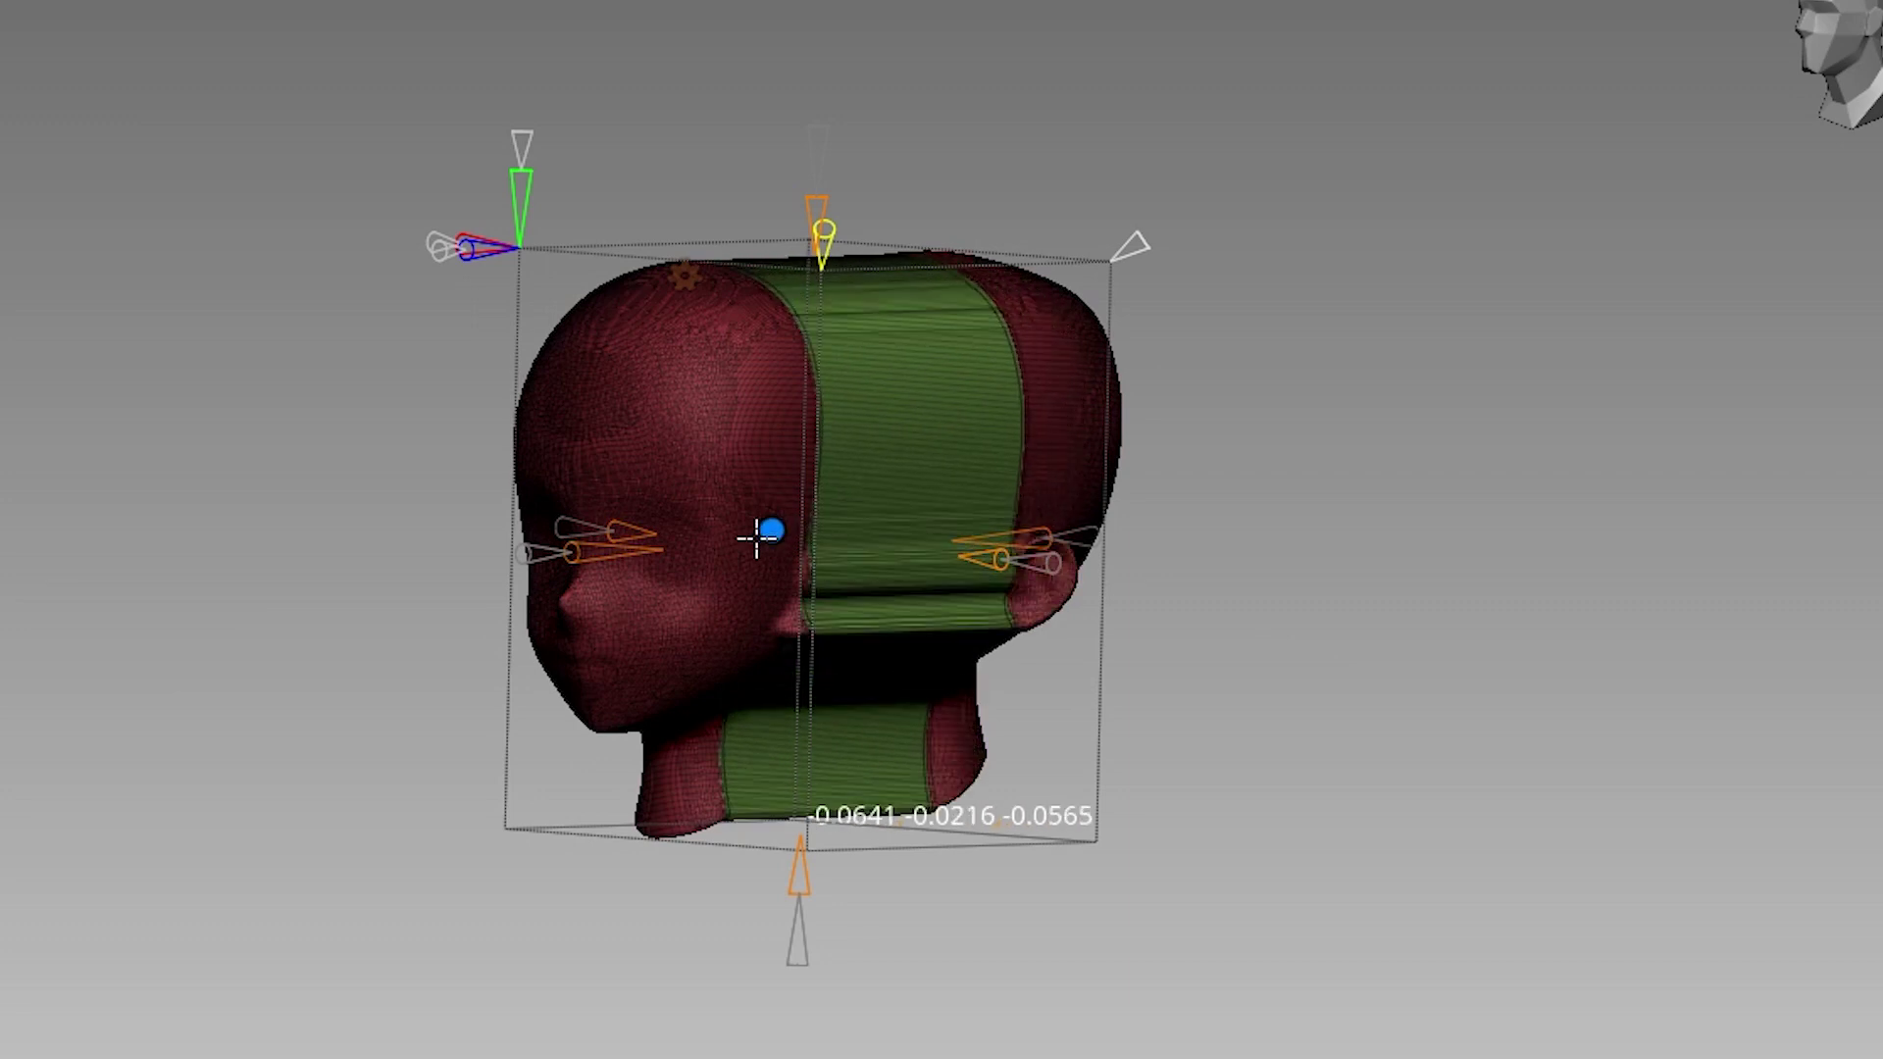
pyautogui.moveTo(637, 570); pyautogui.dragTo(626, 581)
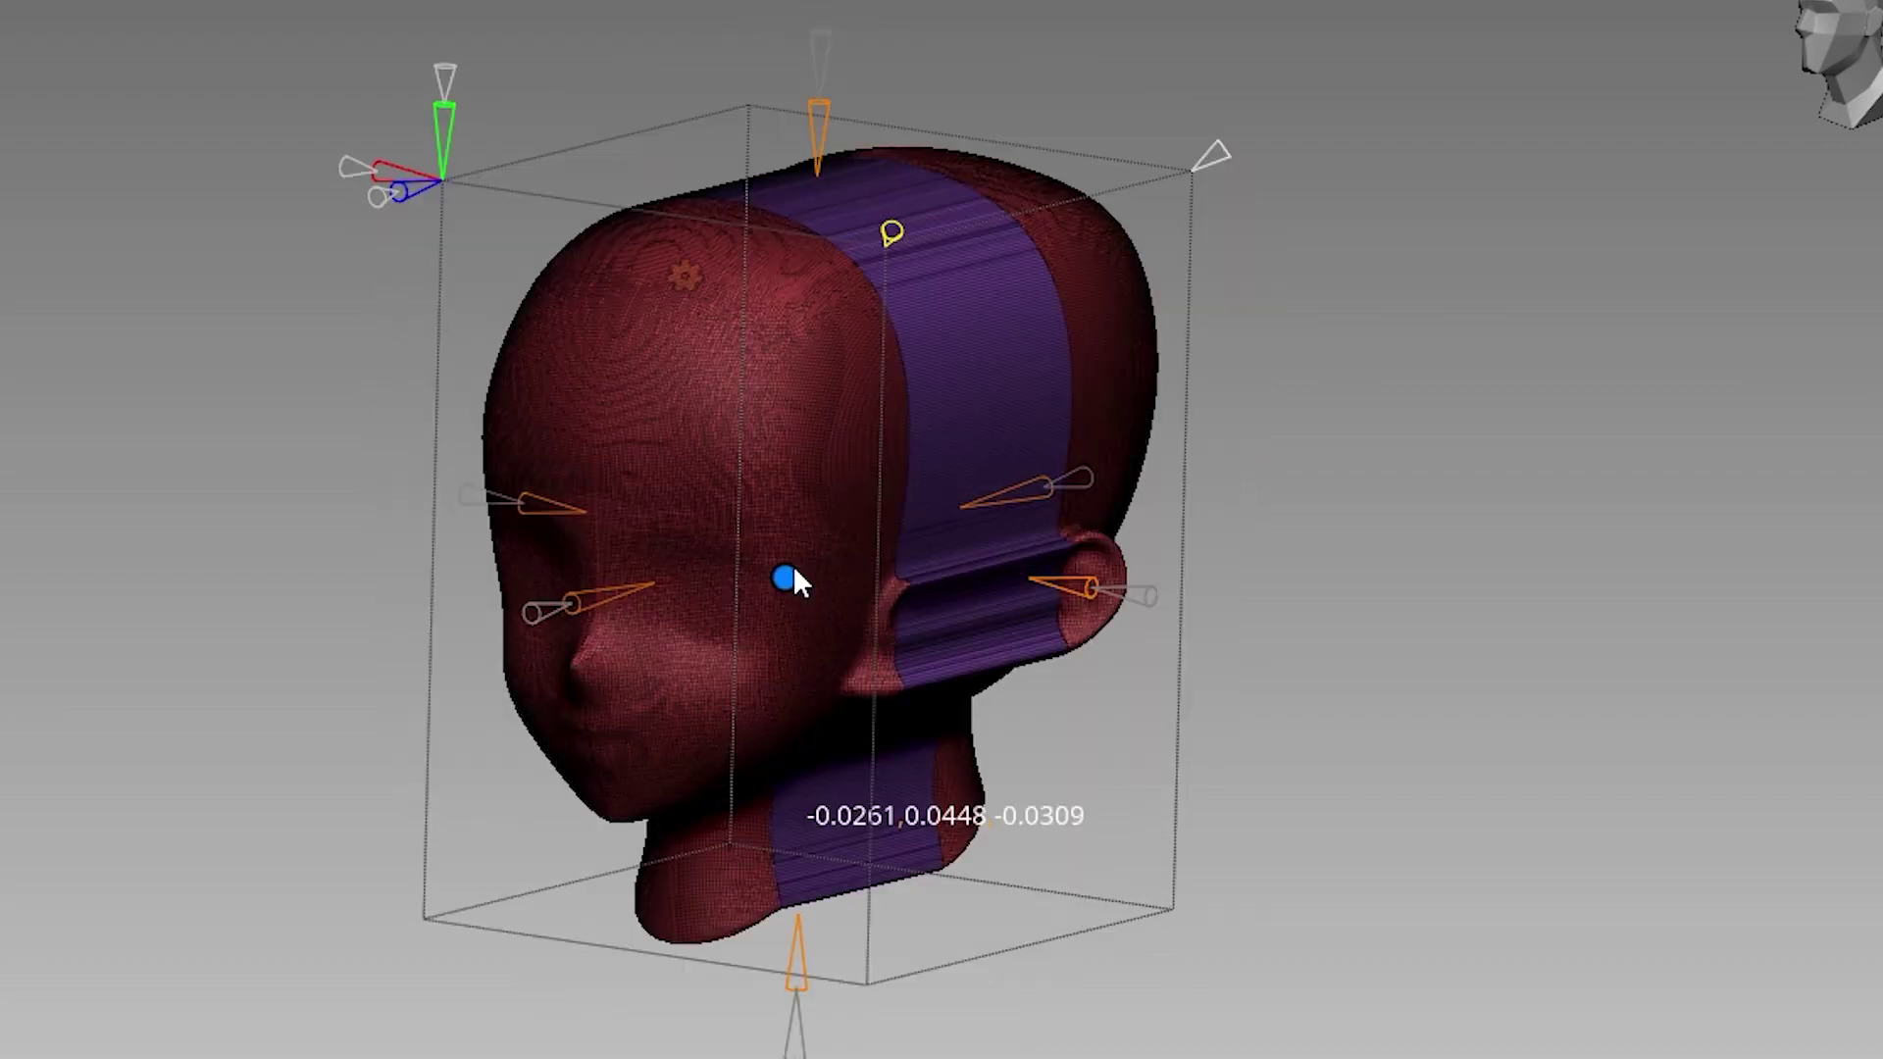
pyautogui.moveTo(793, 565); pyautogui.dragTo(470, 647)
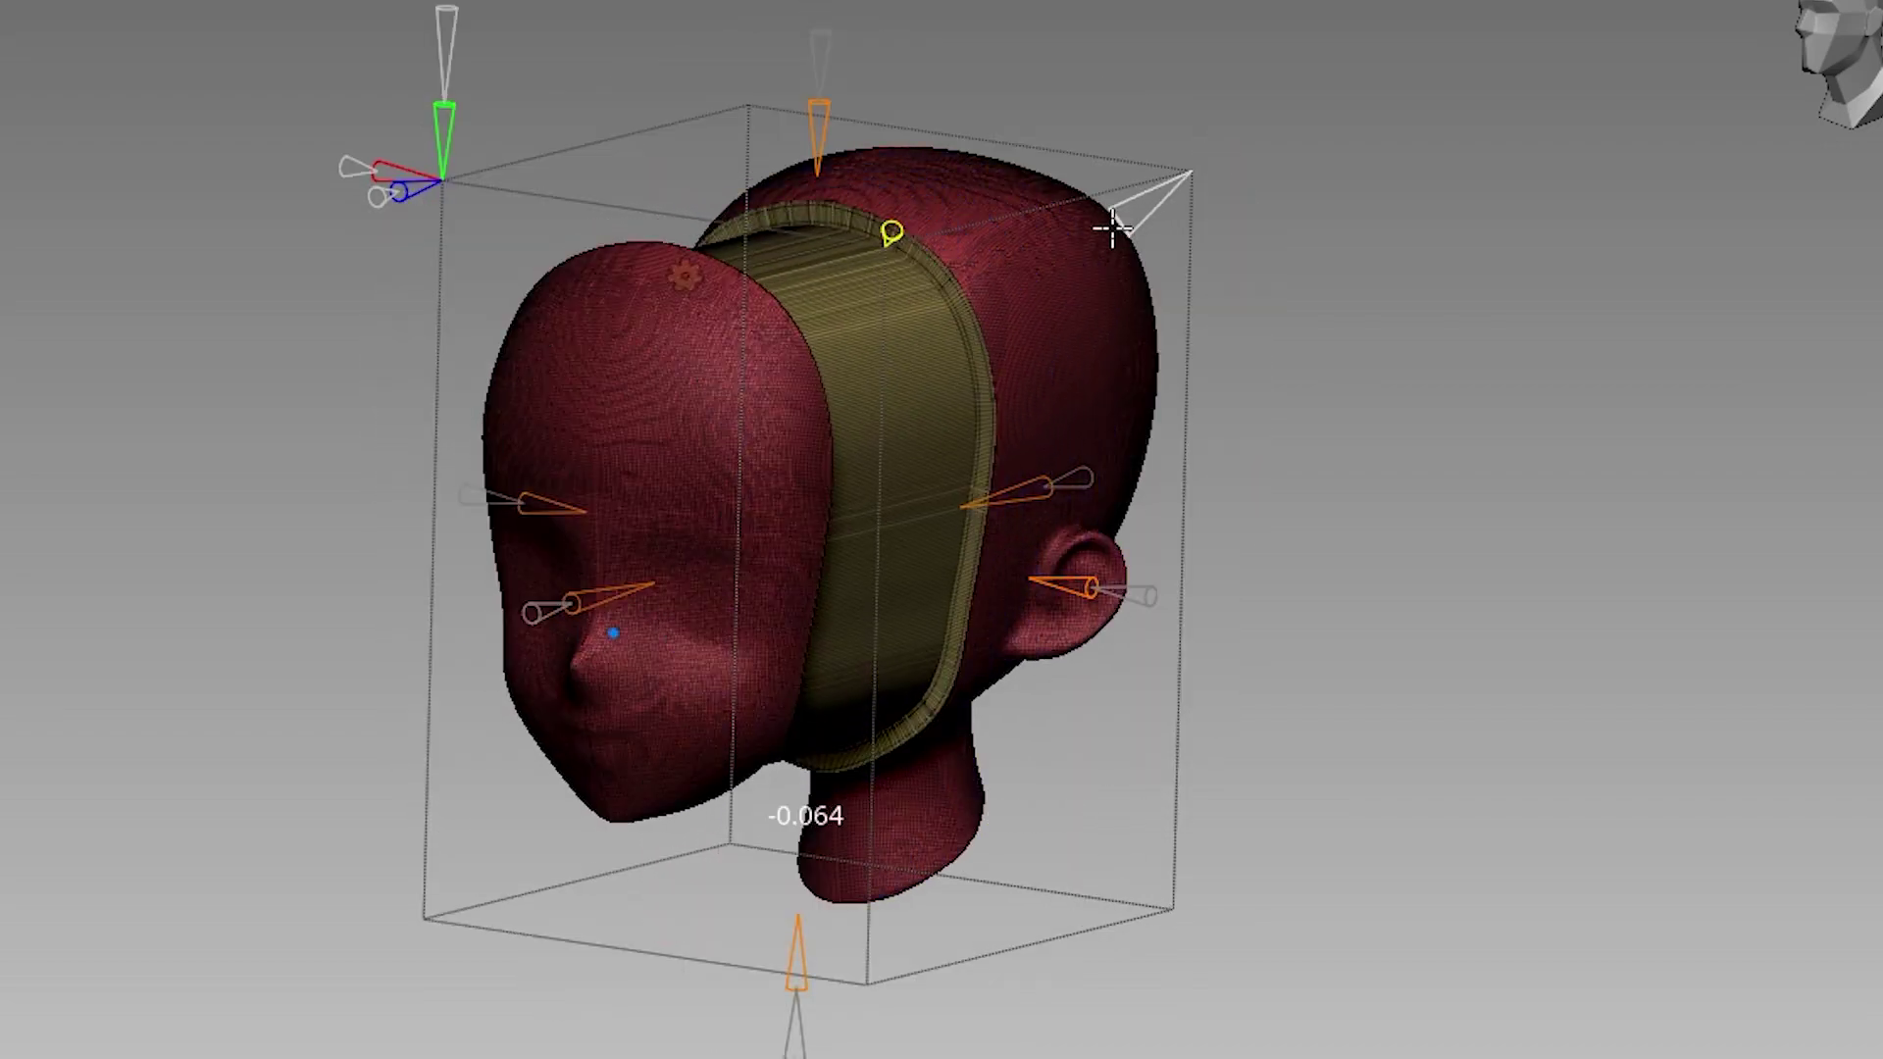
pyautogui.moveTo(1111, 228)
pyautogui.mouseDown()
pyautogui.moveTo(1050, 281)
pyautogui.moveTo(1603, 103)
pyautogui.mouseUp()
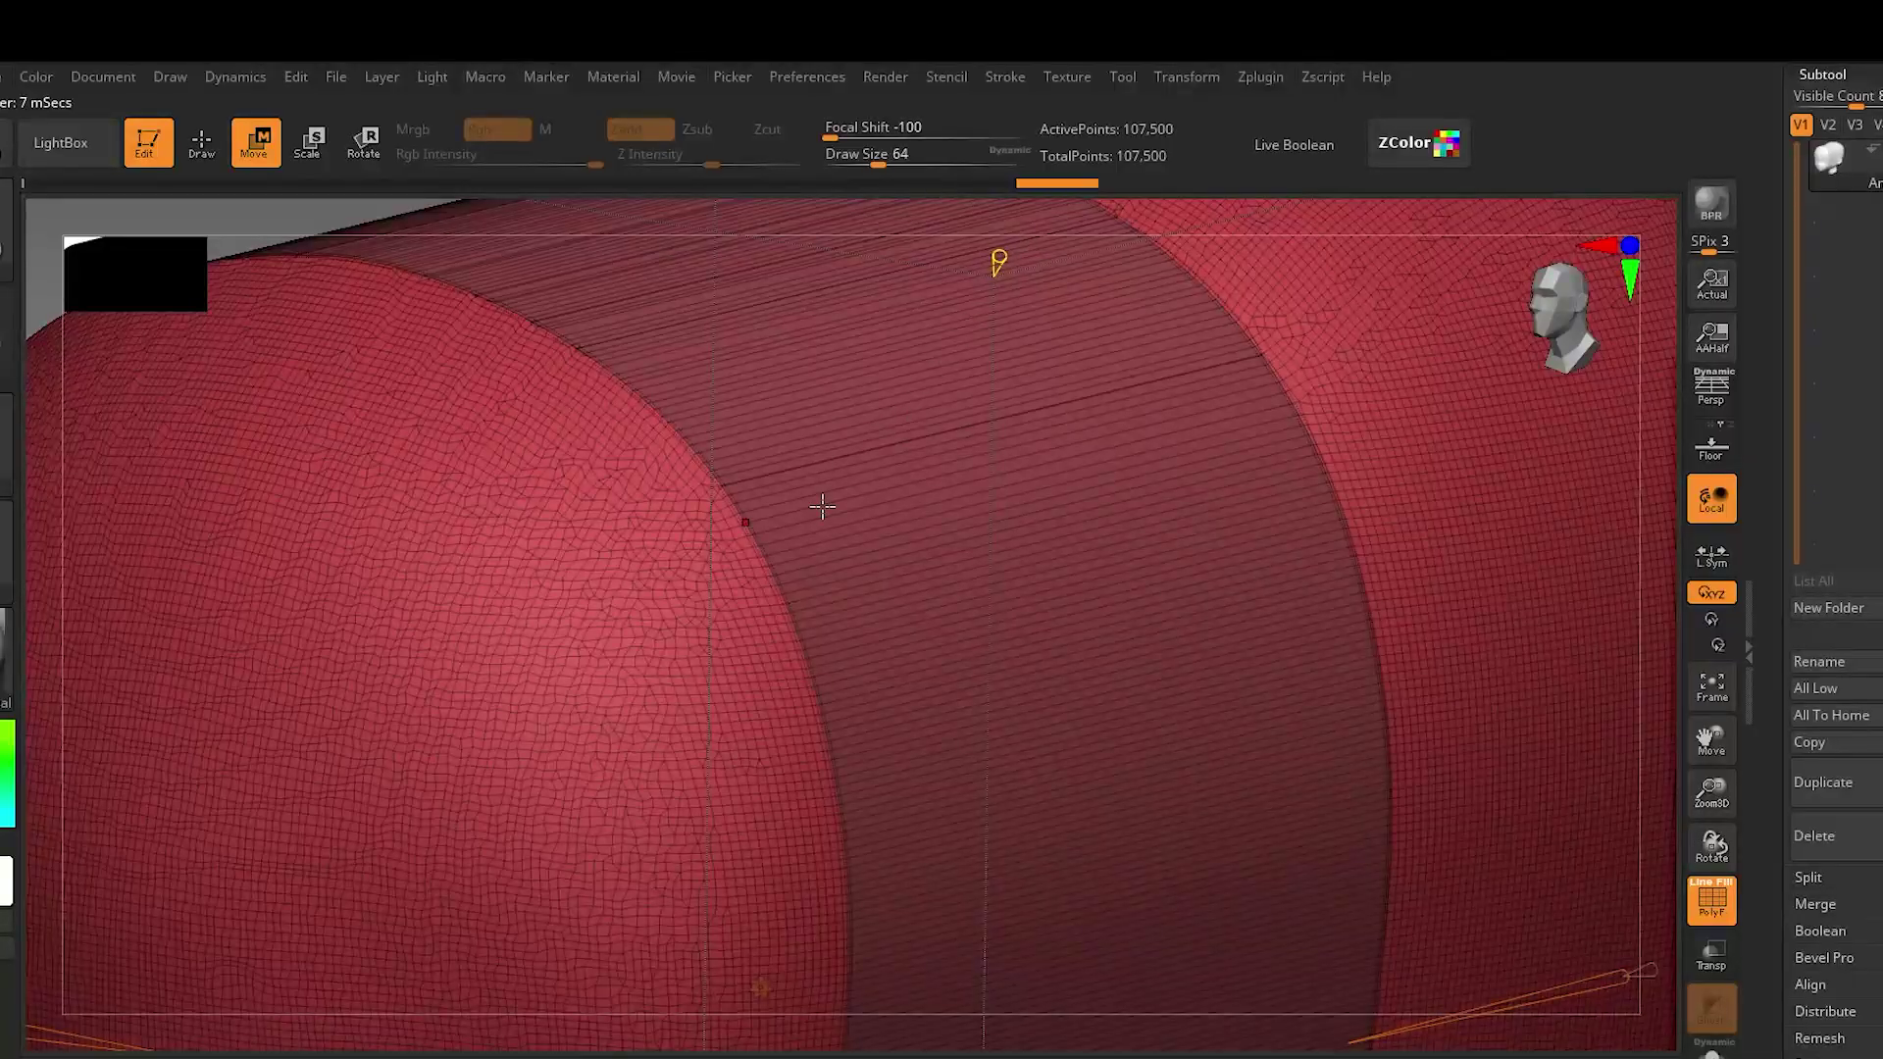
pyautogui.scroll(5, 821, 507)
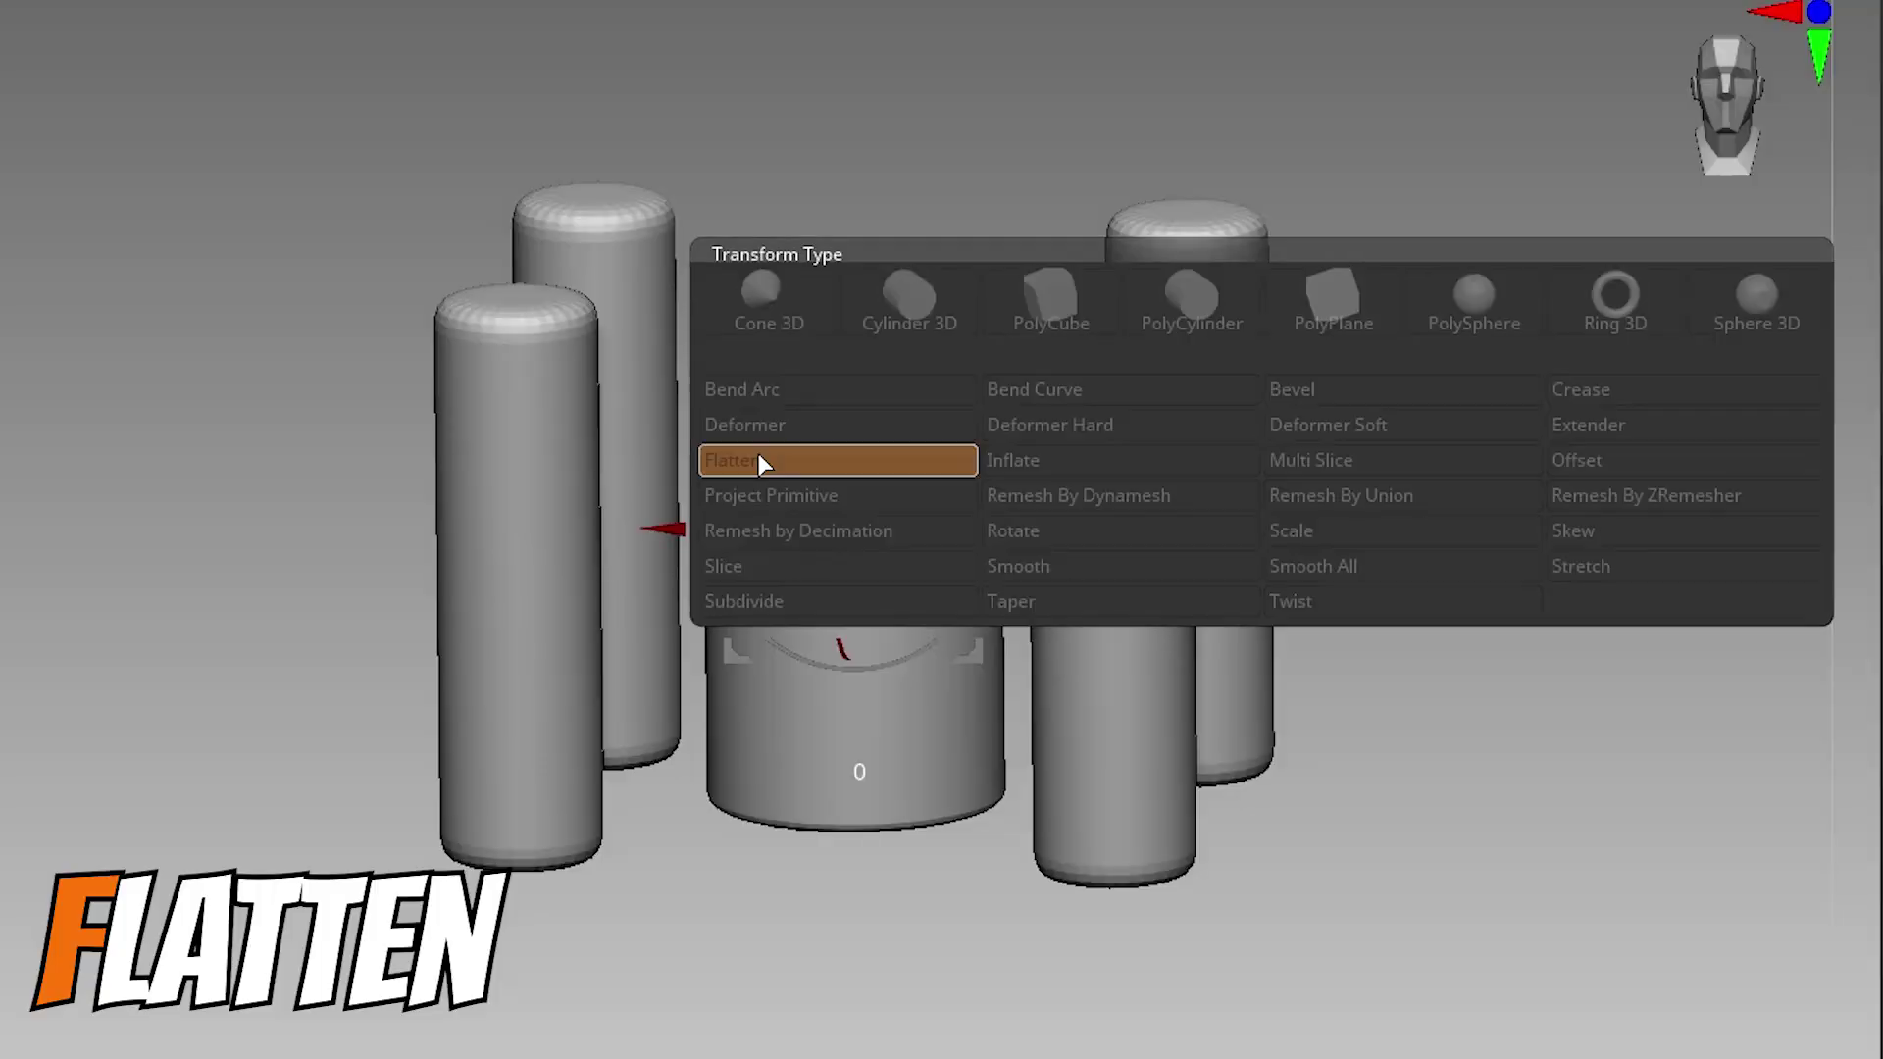
# Flatten the cylinder tops with the Flatten deformer and round off their top edges
pyautogui.click(759, 459)
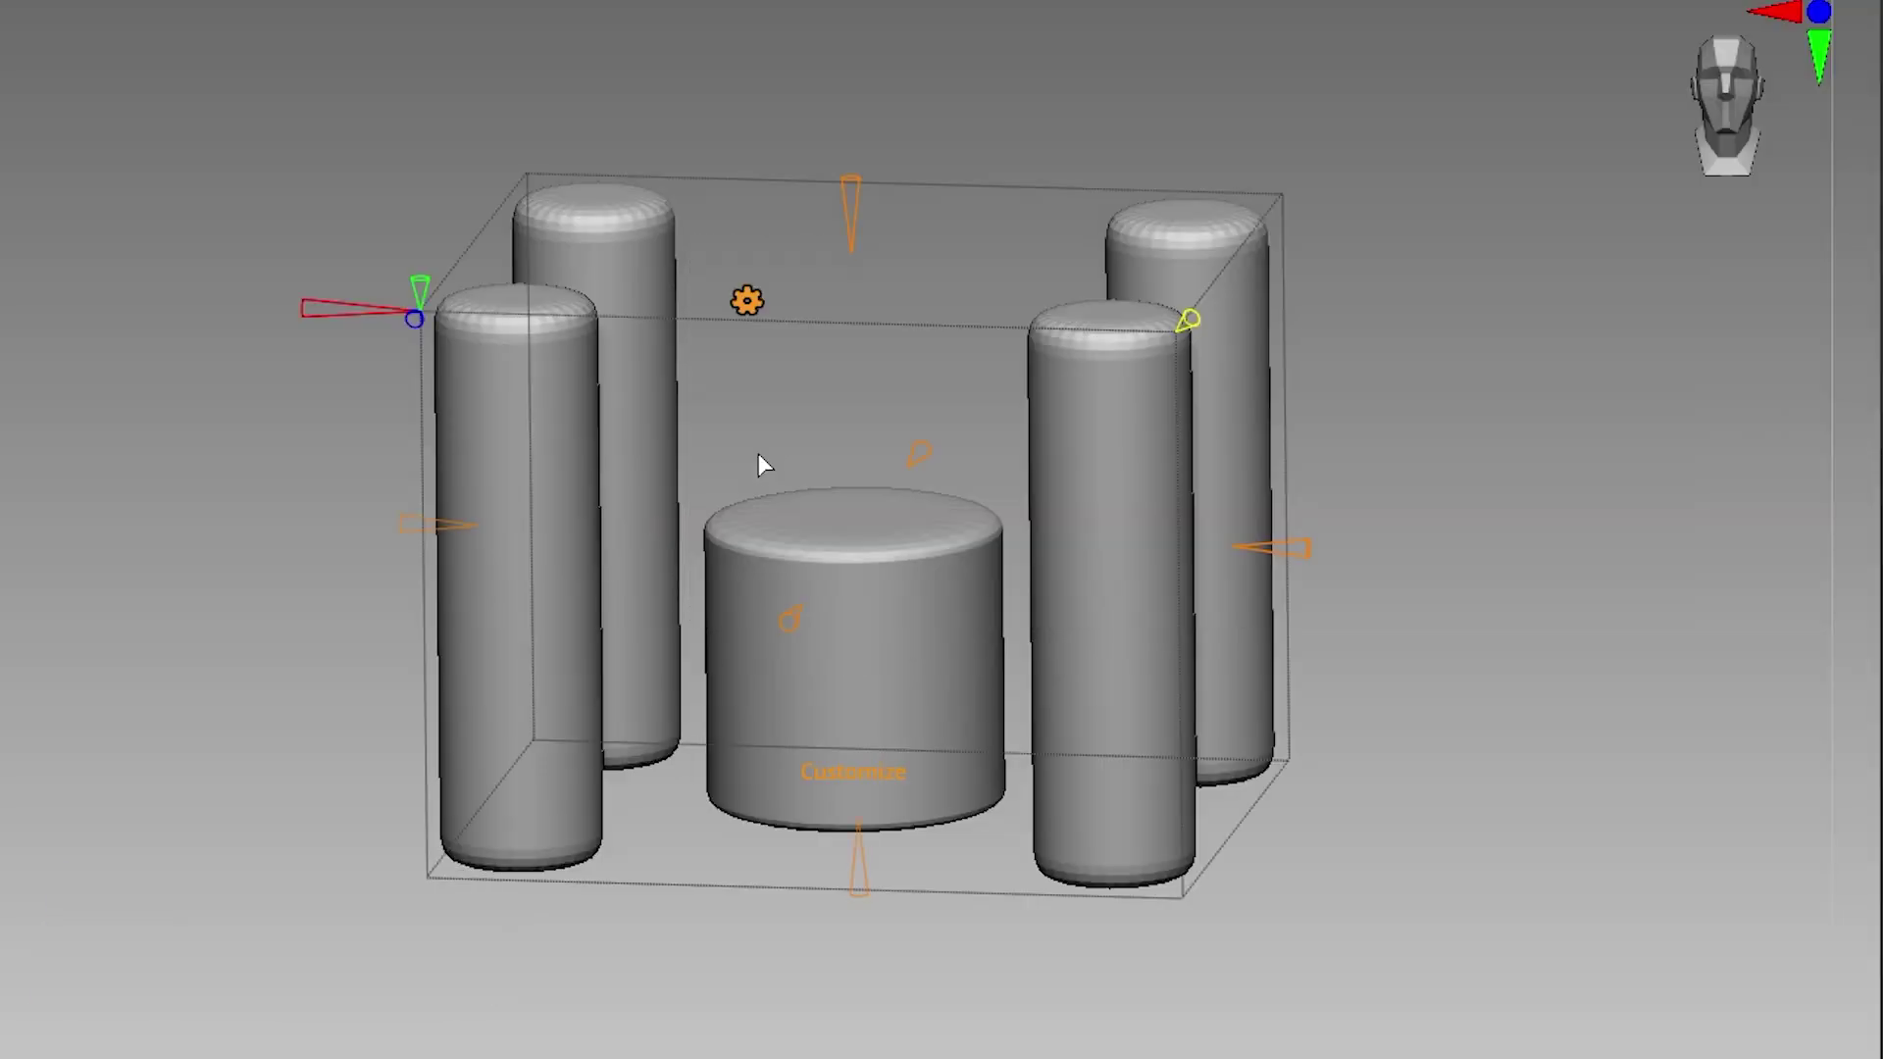
pyautogui.moveTo(842, 235); pyautogui.dragTo(856, 776)
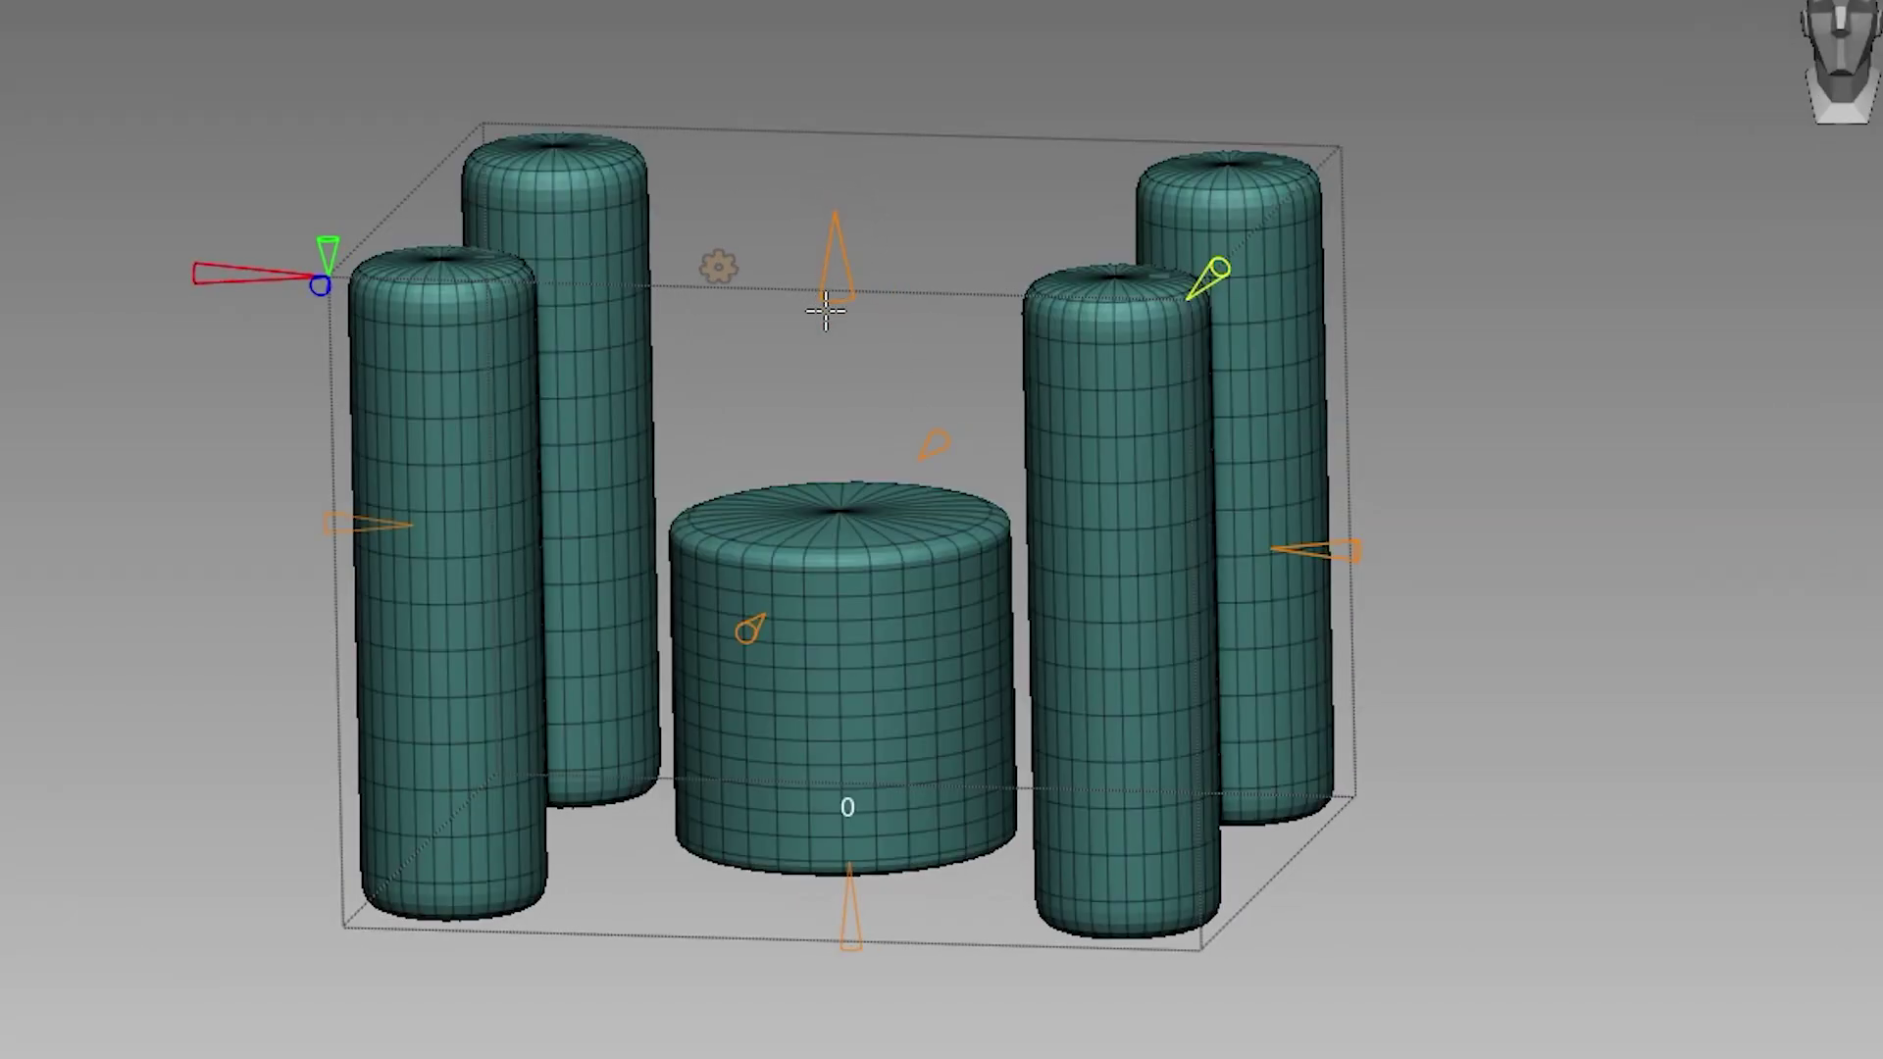
pyautogui.moveTo(832, 427)
pyautogui.mouseDown()
pyautogui.moveTo(825, 545)
pyautogui.moveTo(811, 212)
pyautogui.mouseUp()
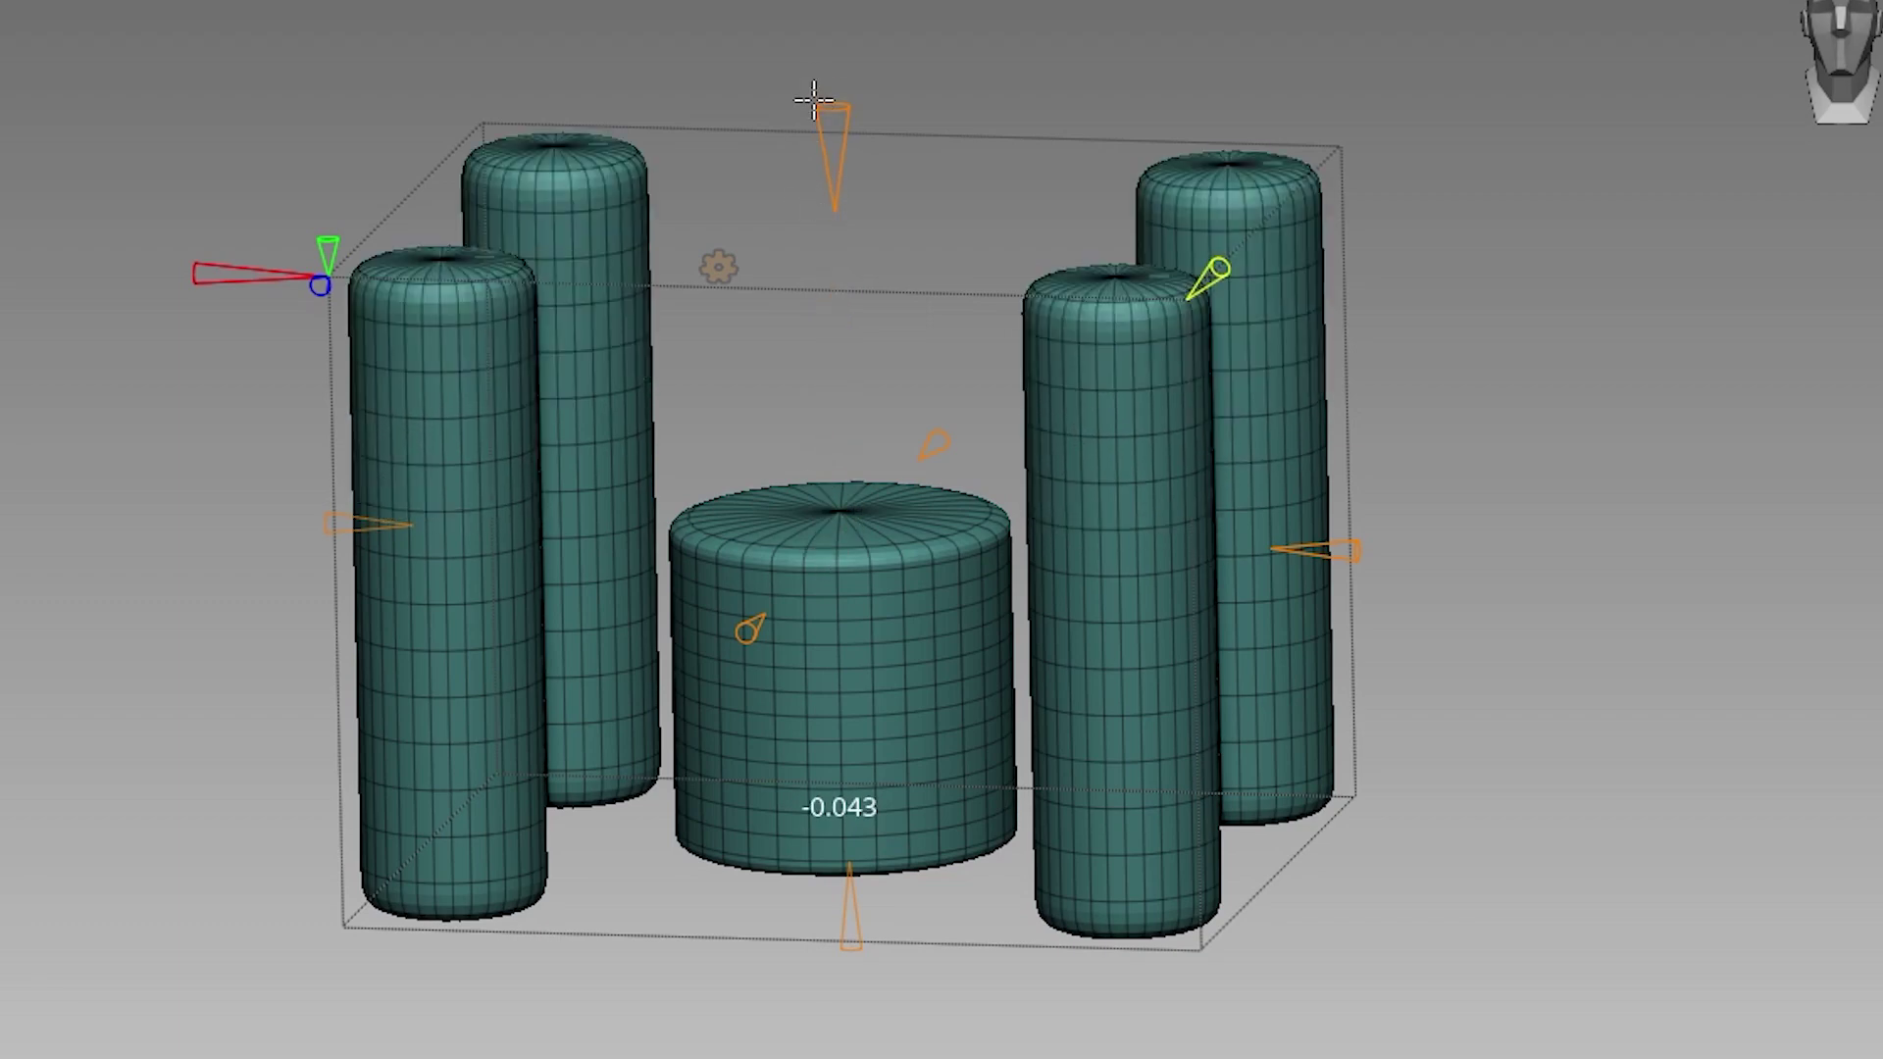
pyautogui.moveTo(811, 89); pyautogui.dragTo(825, 15)
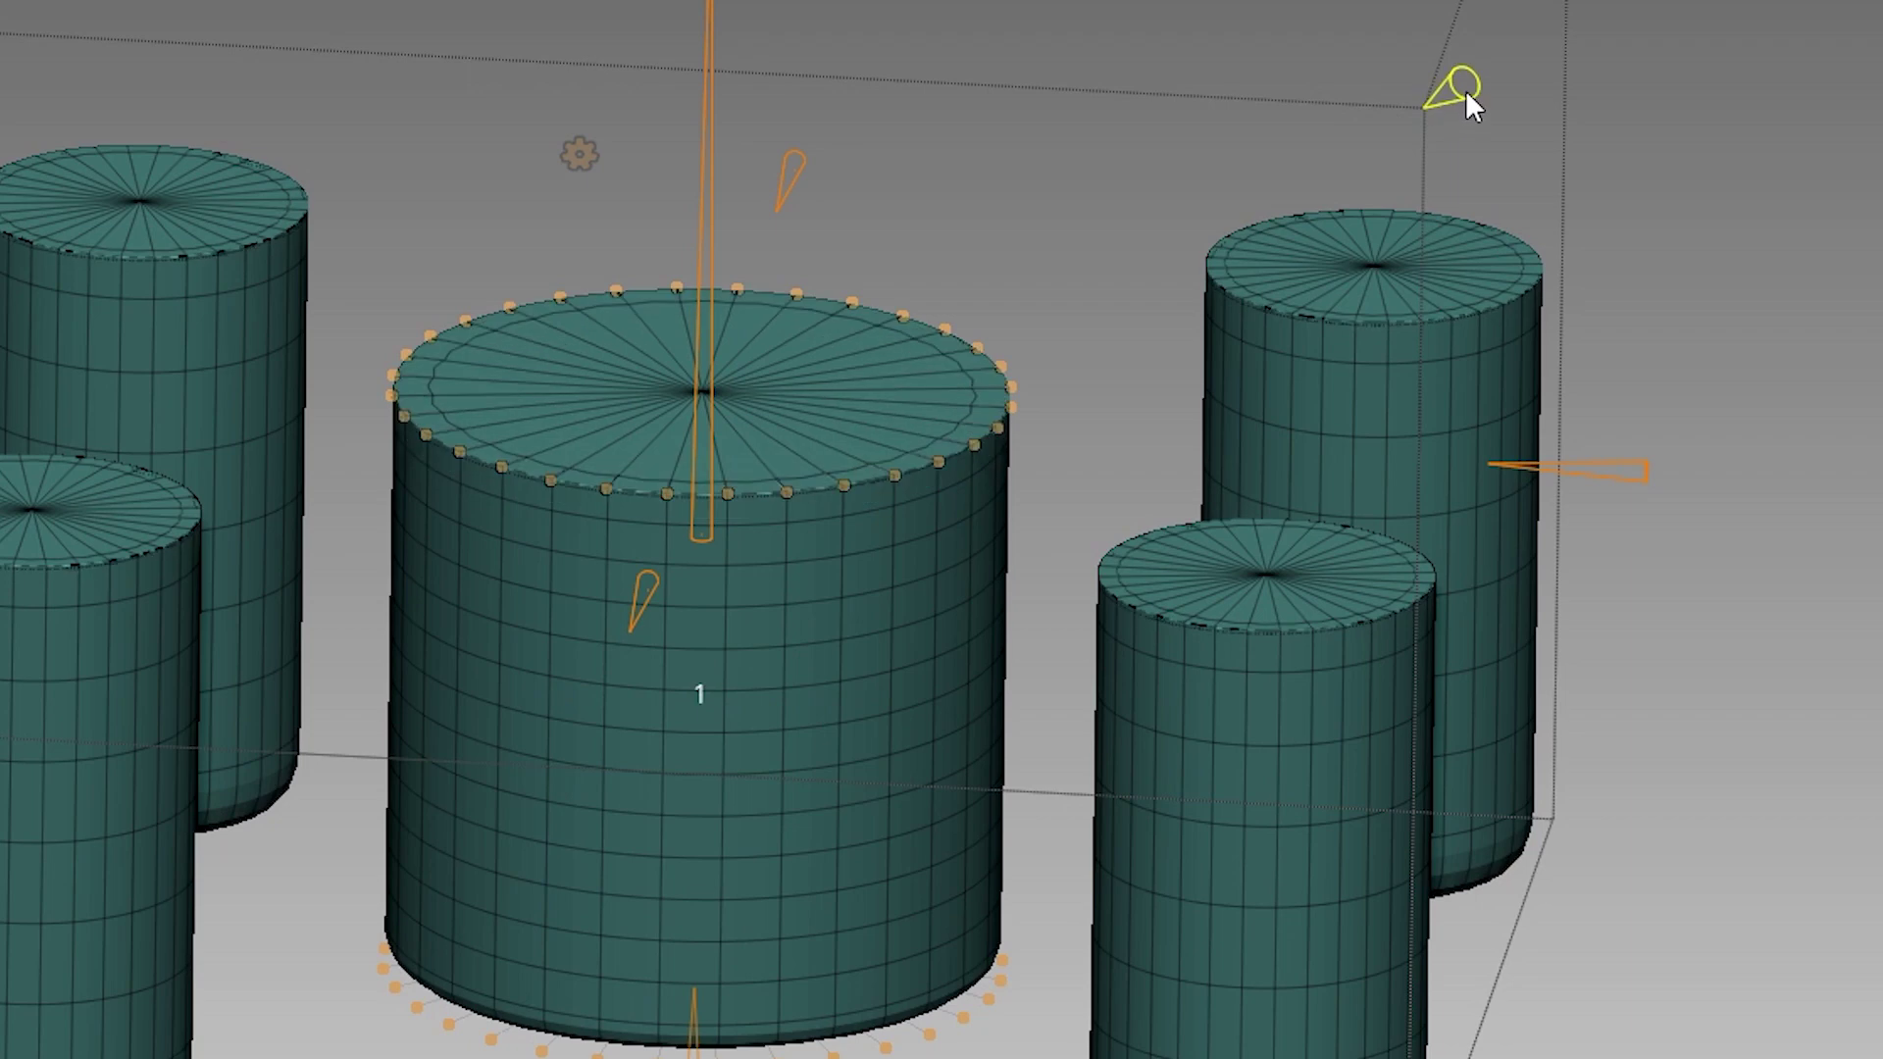
pyautogui.click(1465, 90)
pyautogui.moveTo(695, 525); pyautogui.dragTo(693, 669)
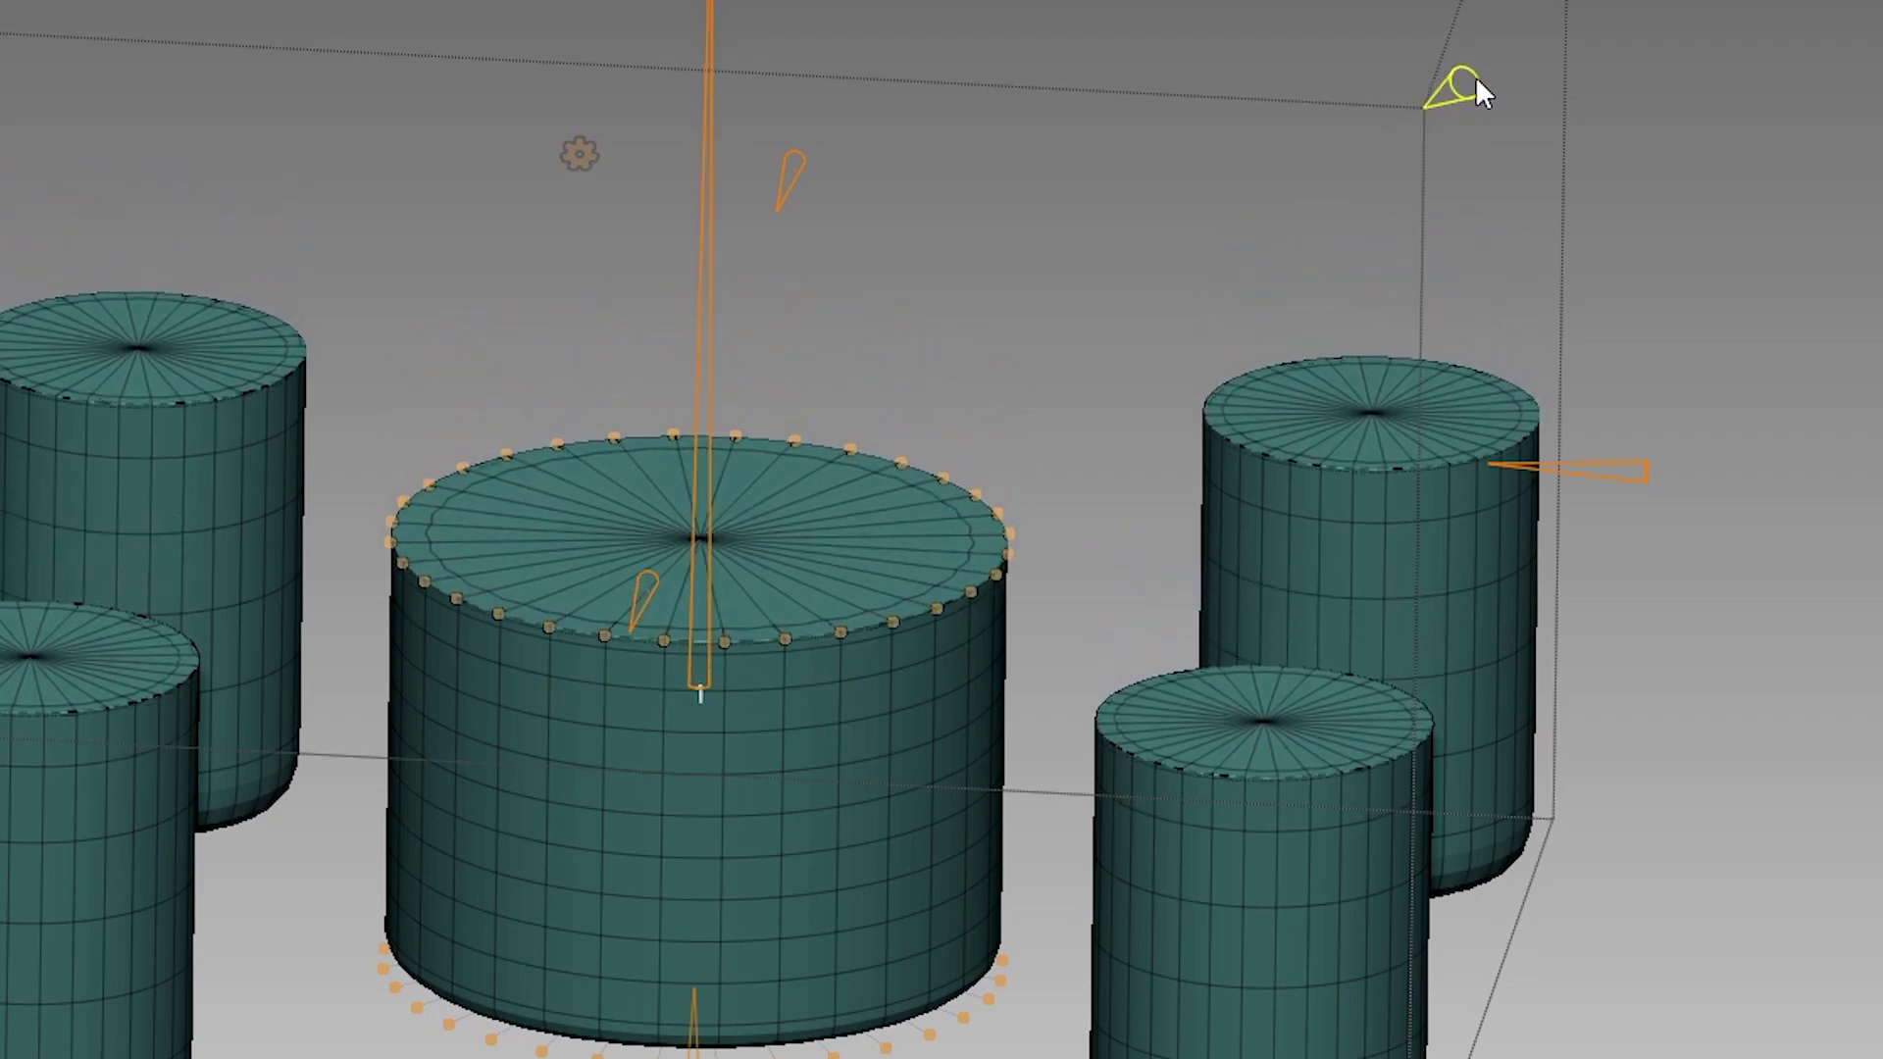
# Deflate the sphere's top with Inflate and bulge one side into a lopsided egg
pyautogui.moveTo(704, 658); pyautogui.dragTo(701, 549)
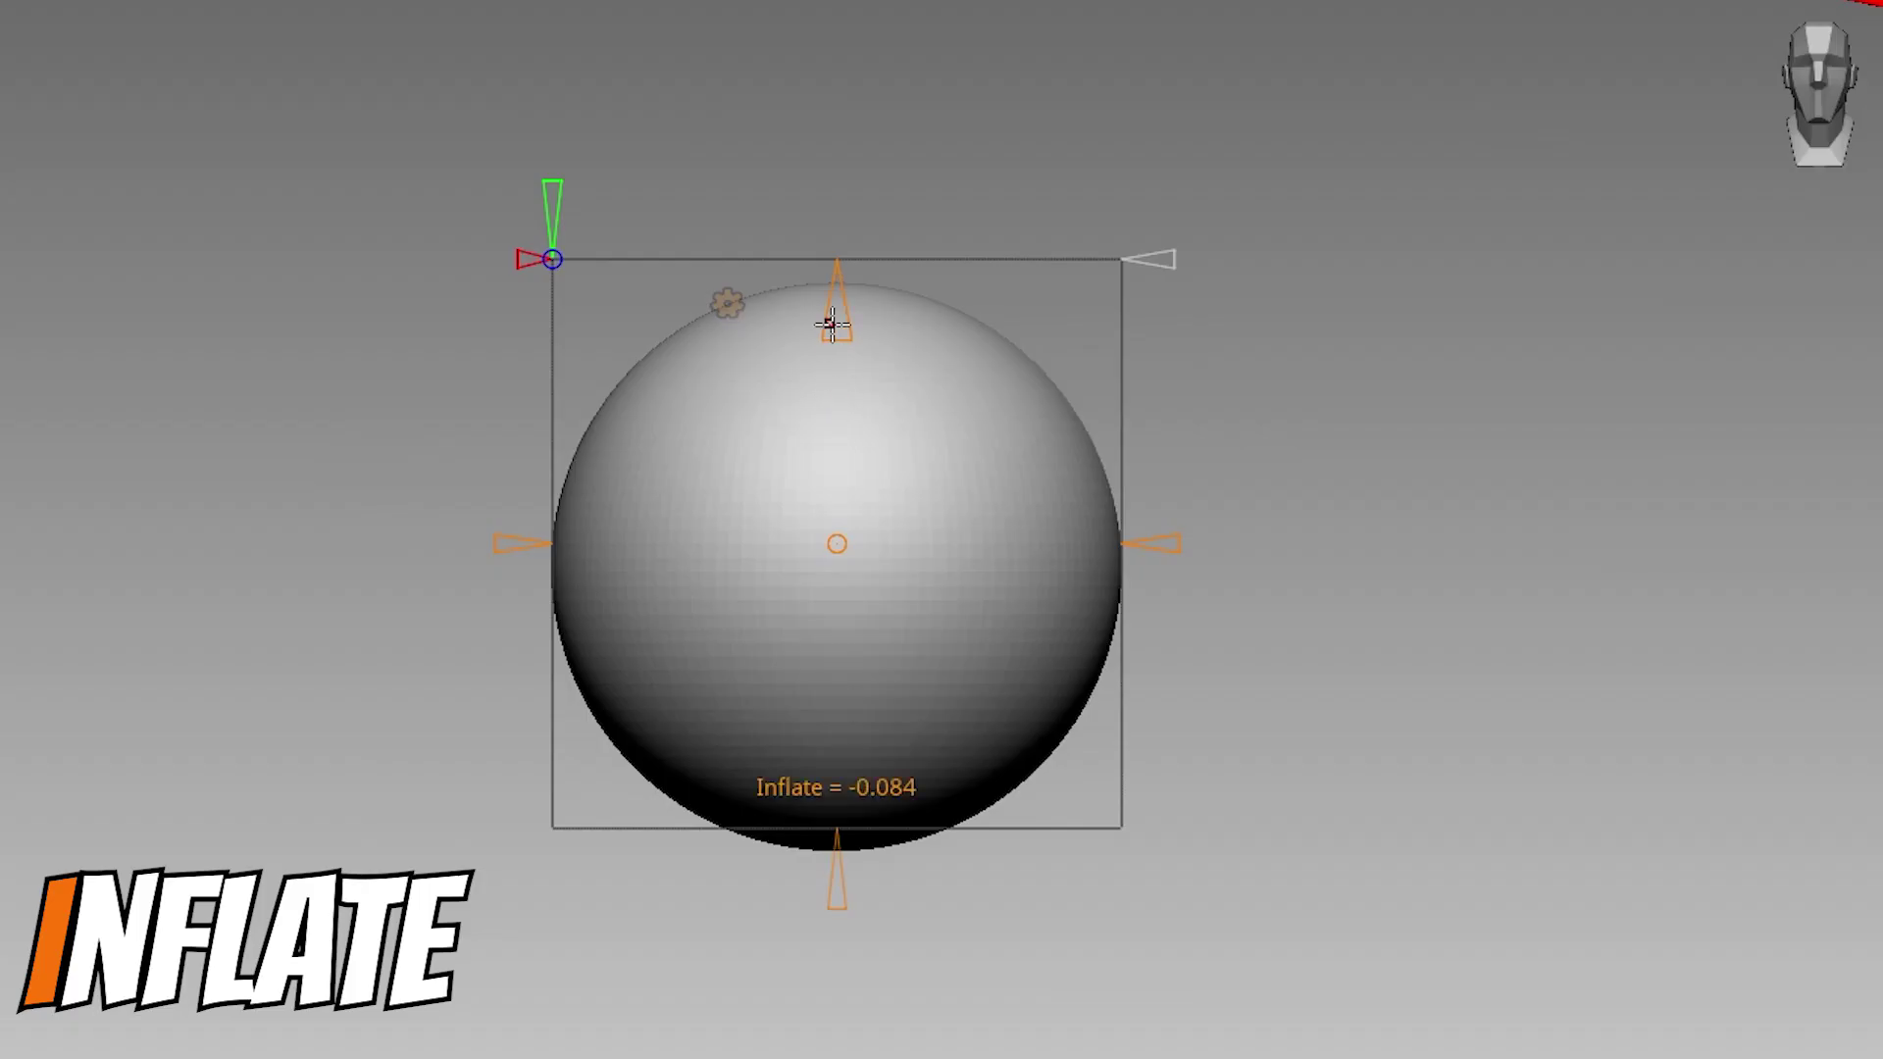
pyautogui.moveTo(832, 323)
pyautogui.mouseDown()
pyautogui.moveTo(864, 376)
pyautogui.moveTo(833, 939)
pyautogui.mouseUp()
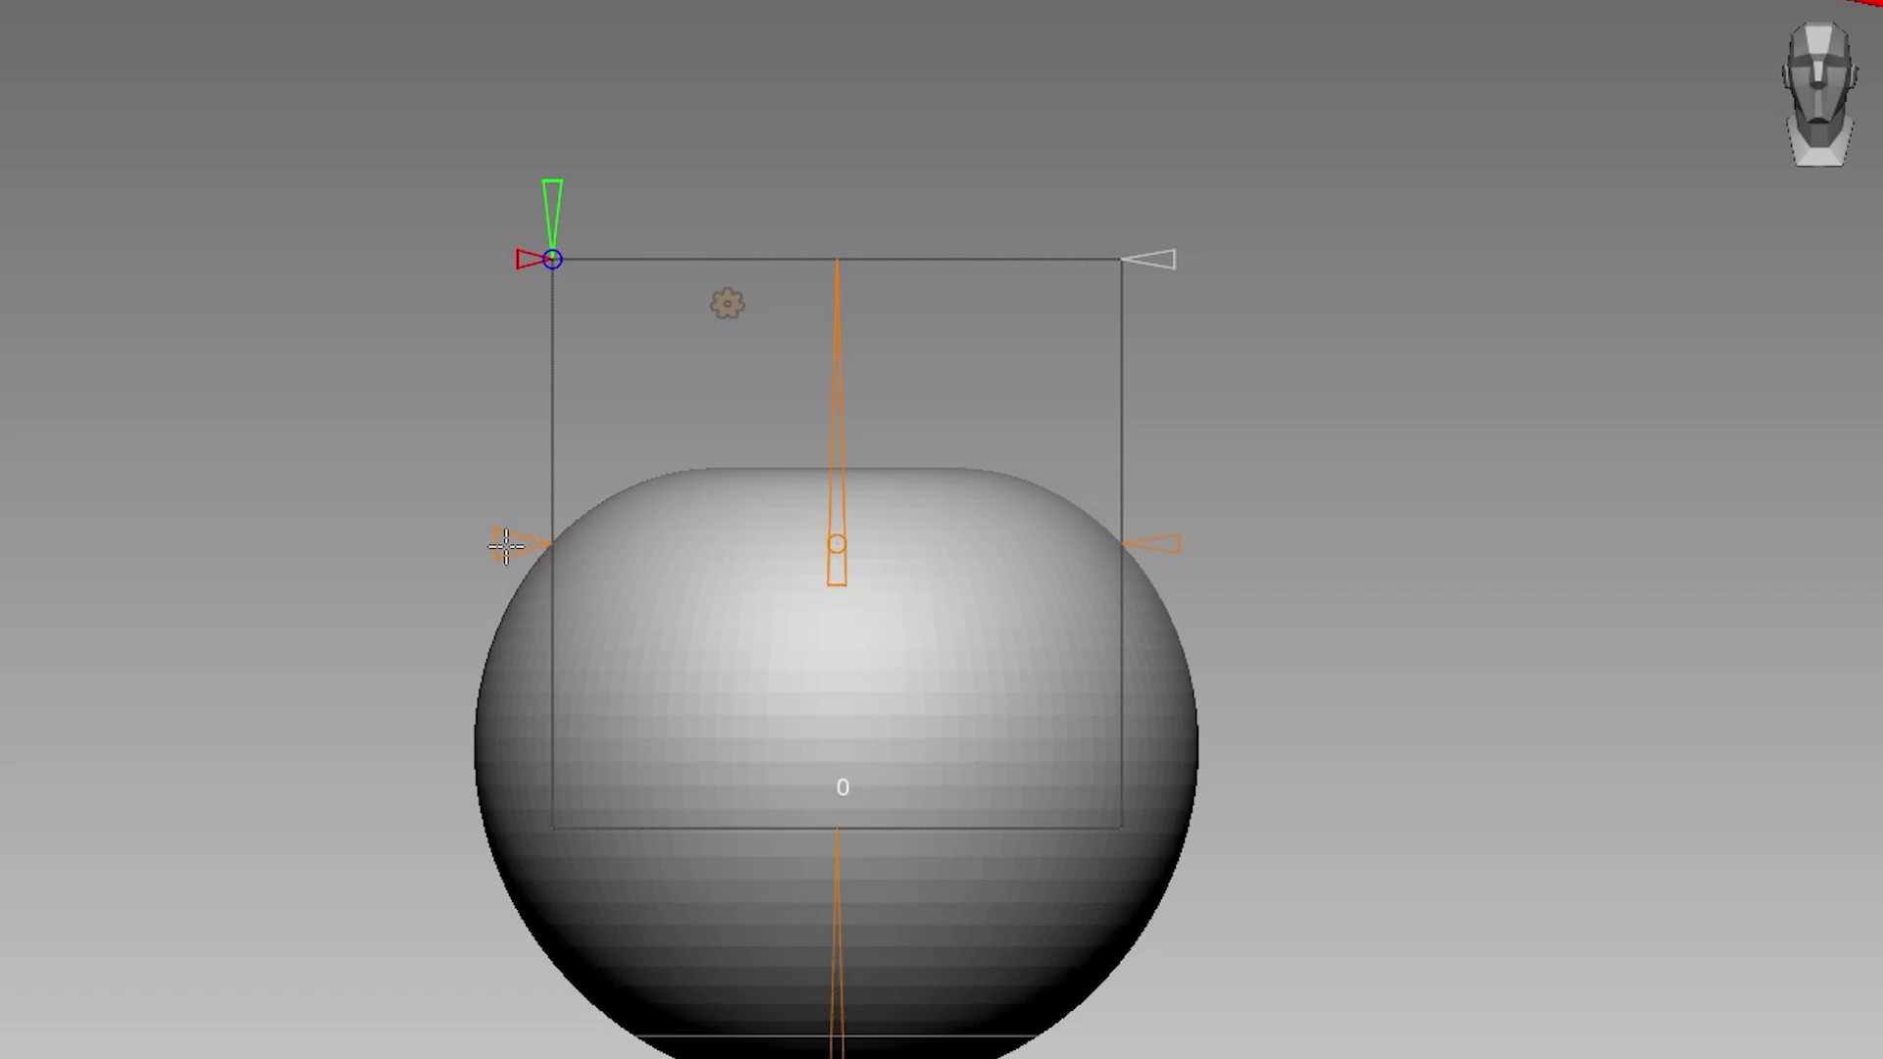
pyautogui.moveTo(525, 549); pyautogui.dragTo(897, 597)
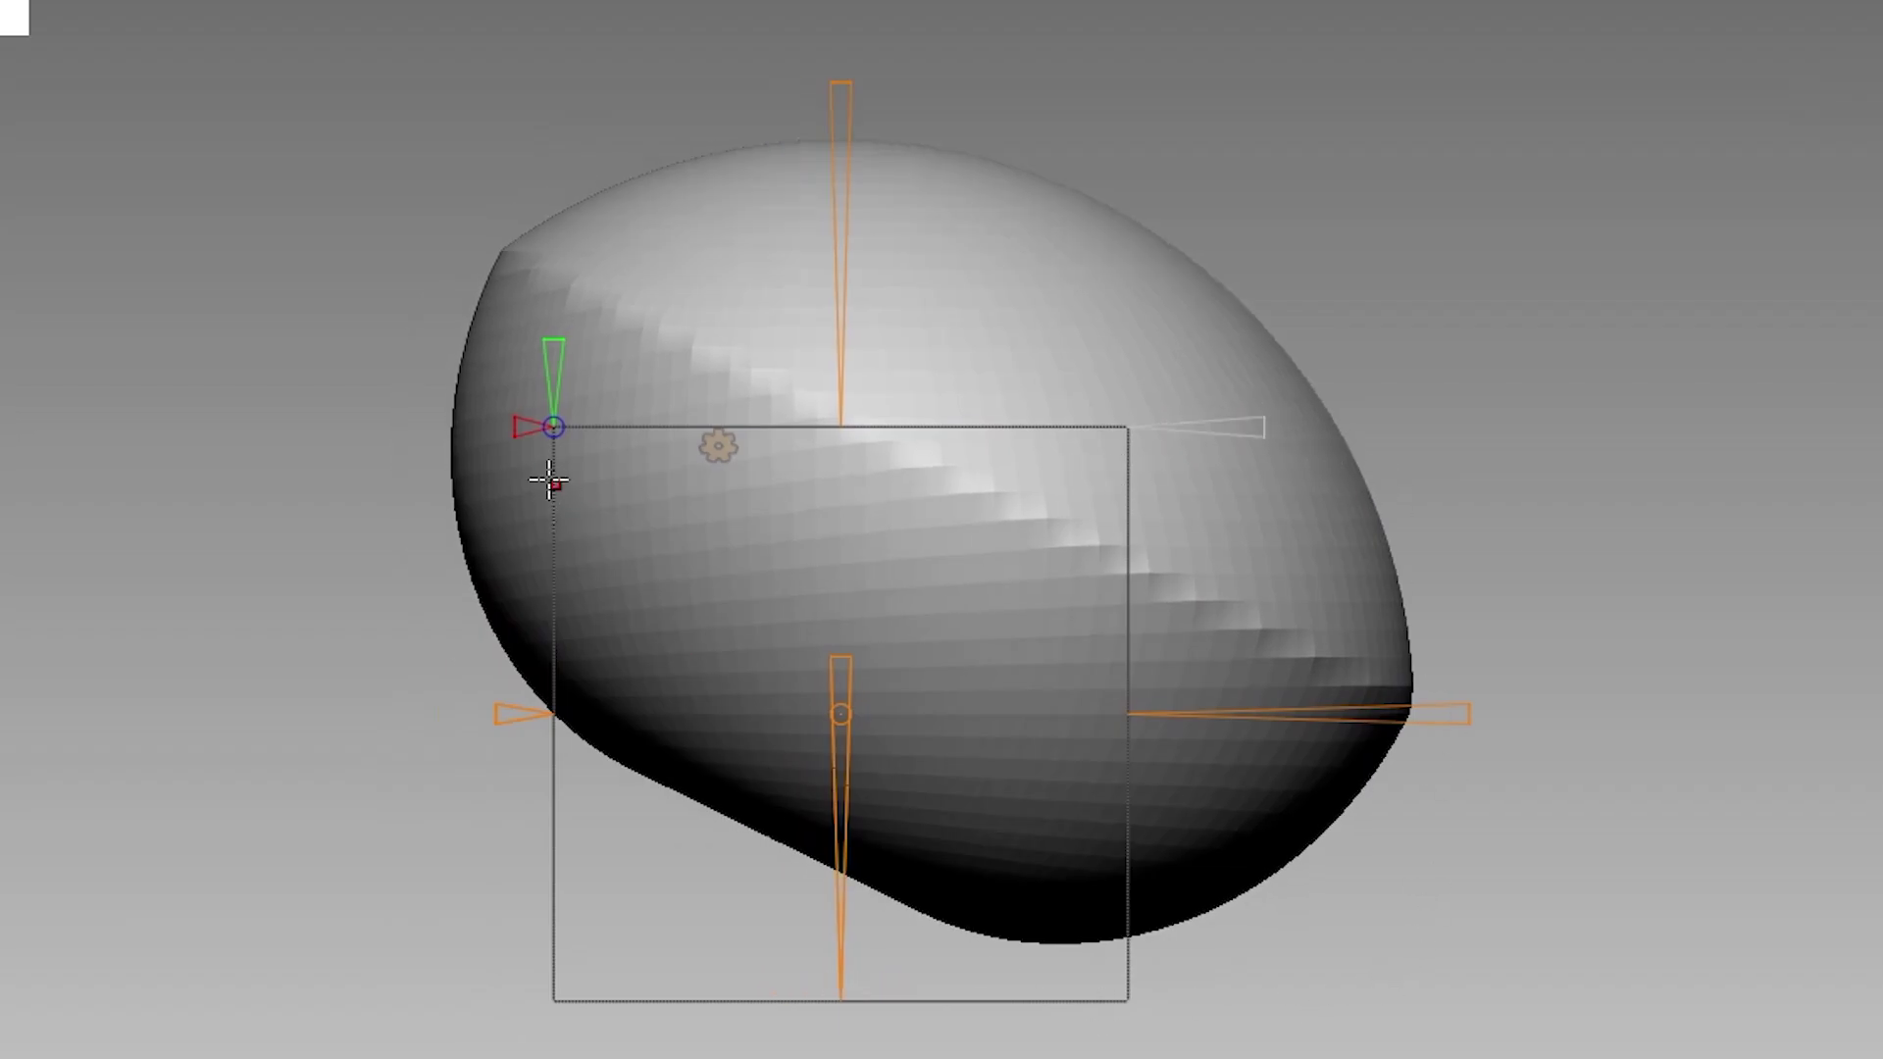
pyautogui.moveTo(519, 428)
pyautogui.mouseDown()
pyautogui.moveTo(486, 429)
pyautogui.moveTo(513, 436)
pyautogui.mouseUp()
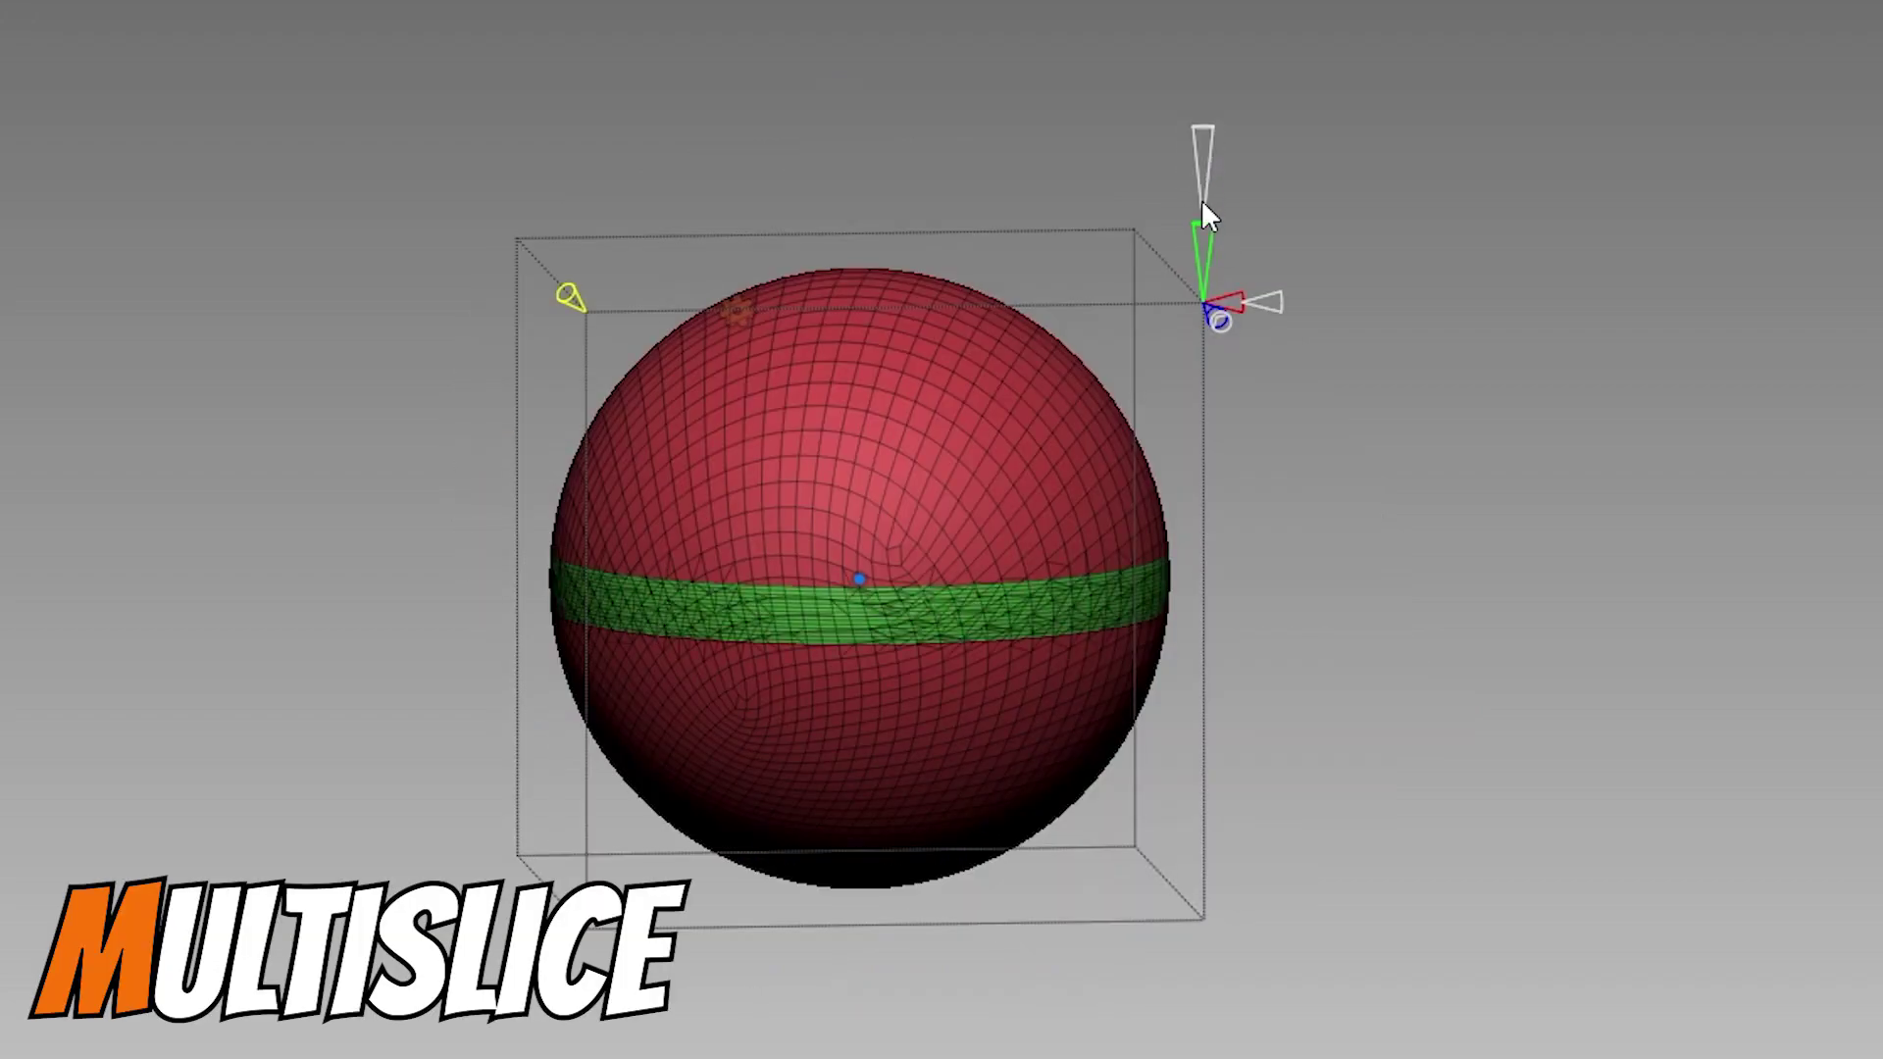
# Add MultiSlice polygroup slices along the sphere's X and Z axes and widen the bands
pyautogui.click(1270, 299)
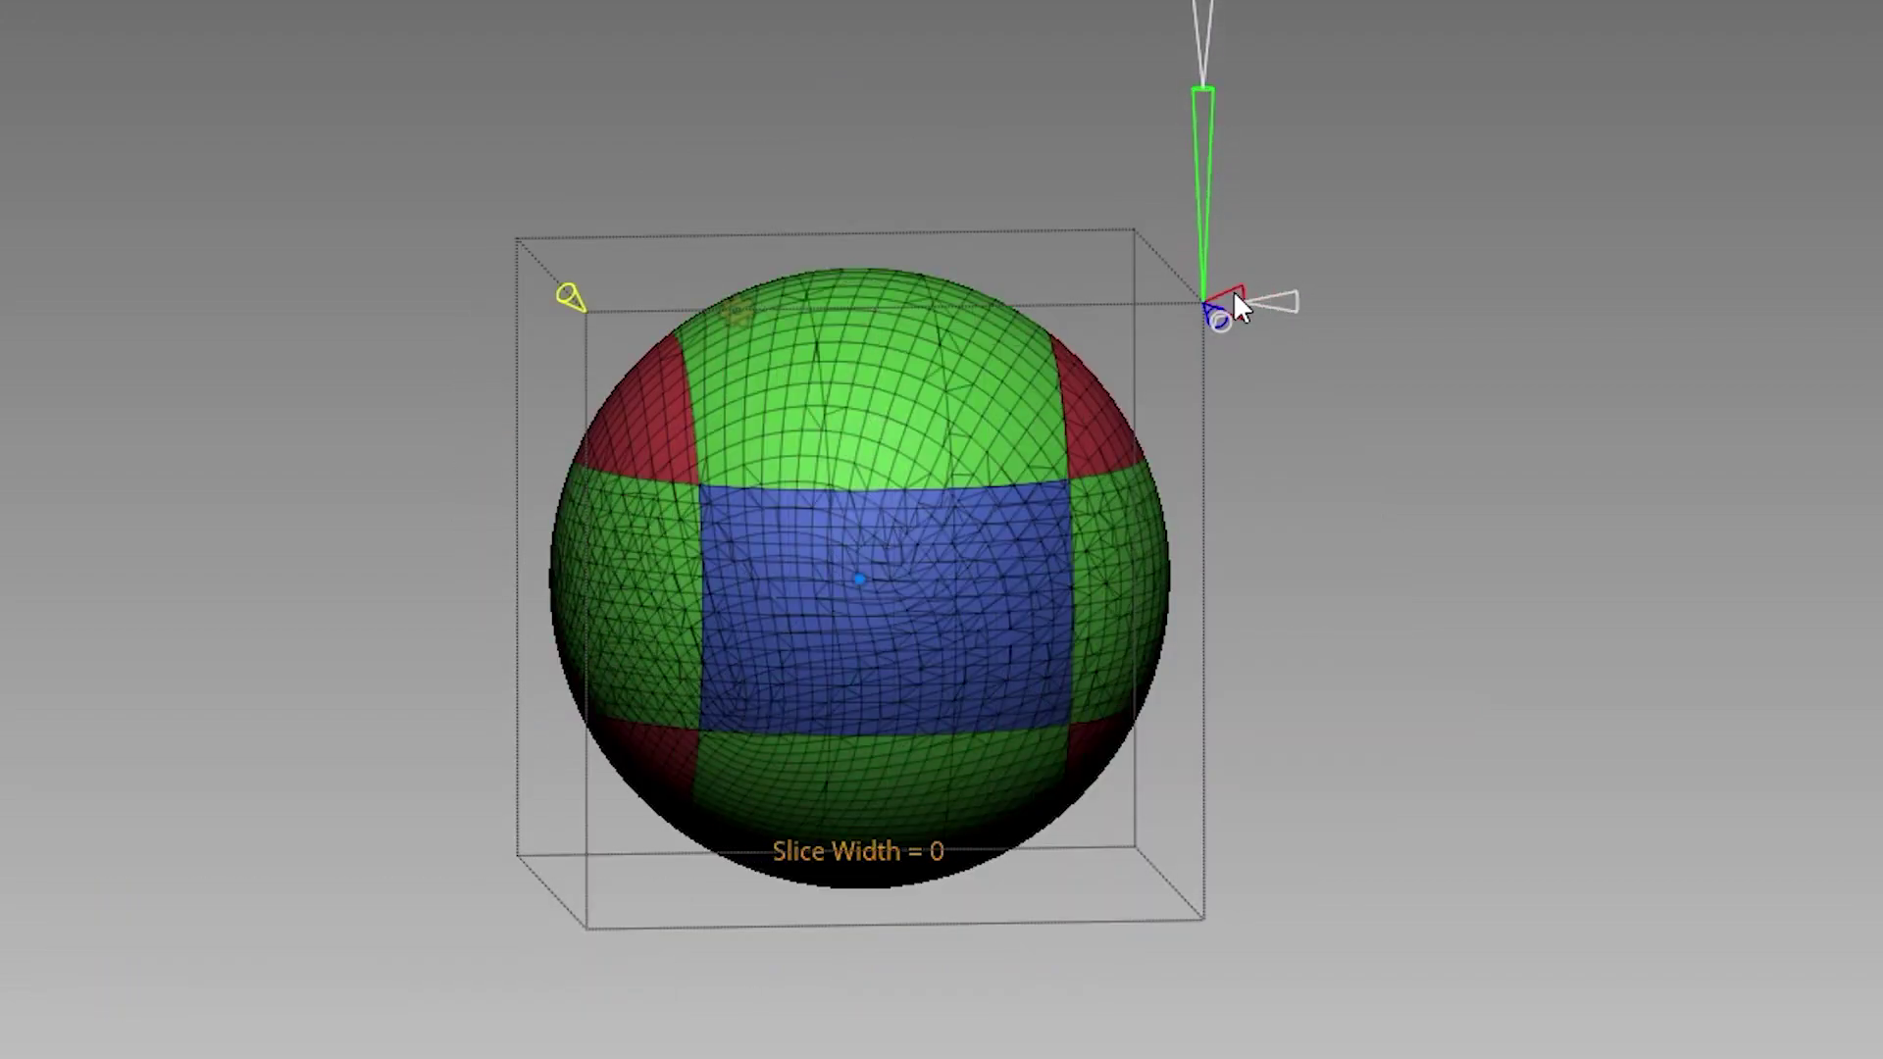
pyautogui.moveTo(1243, 299)
pyautogui.mouseDown()
pyautogui.moveTo(1614, 309)
pyautogui.moveTo(1290, 369)
pyautogui.moveTo(1502, 391)
pyautogui.mouseUp()
pyautogui.moveTo(1295, 358); pyautogui.dragTo(1301, 361)
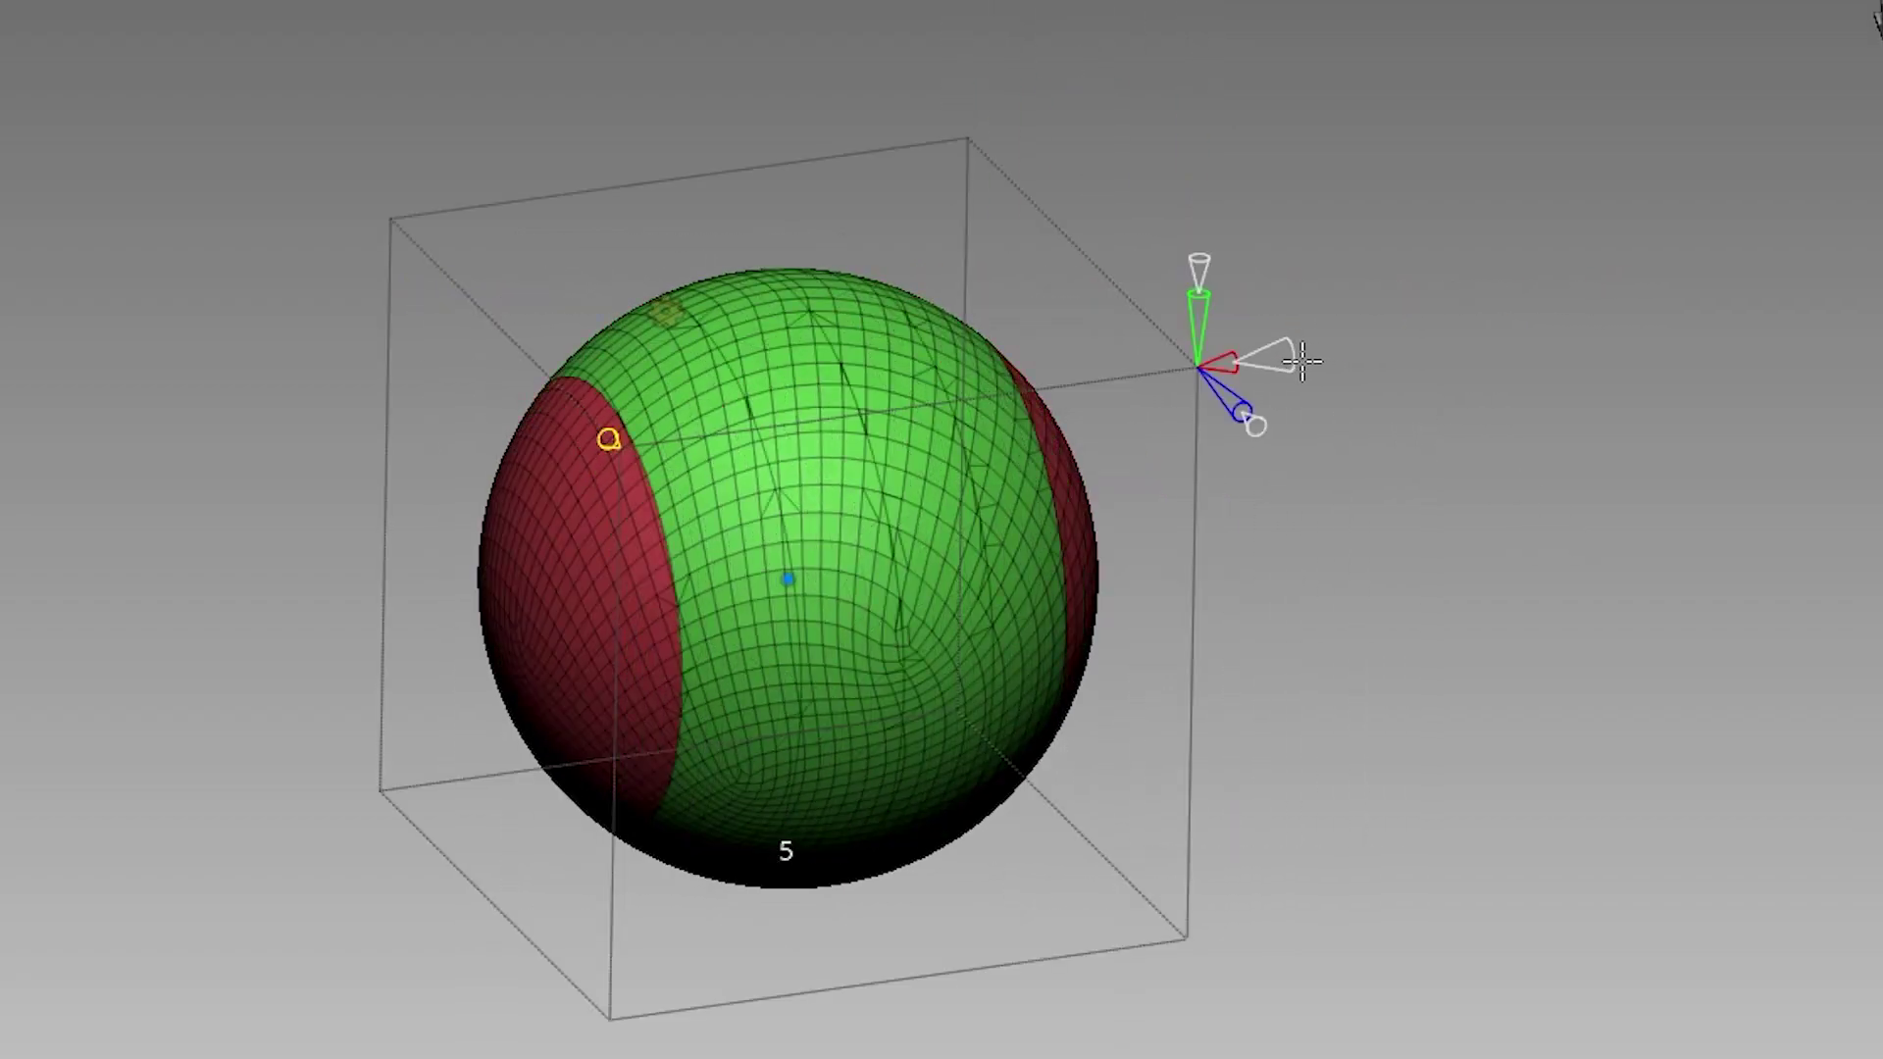
pyautogui.click(1207, 257)
pyautogui.moveTo(1249, 420); pyautogui.dragTo(1237, 397)
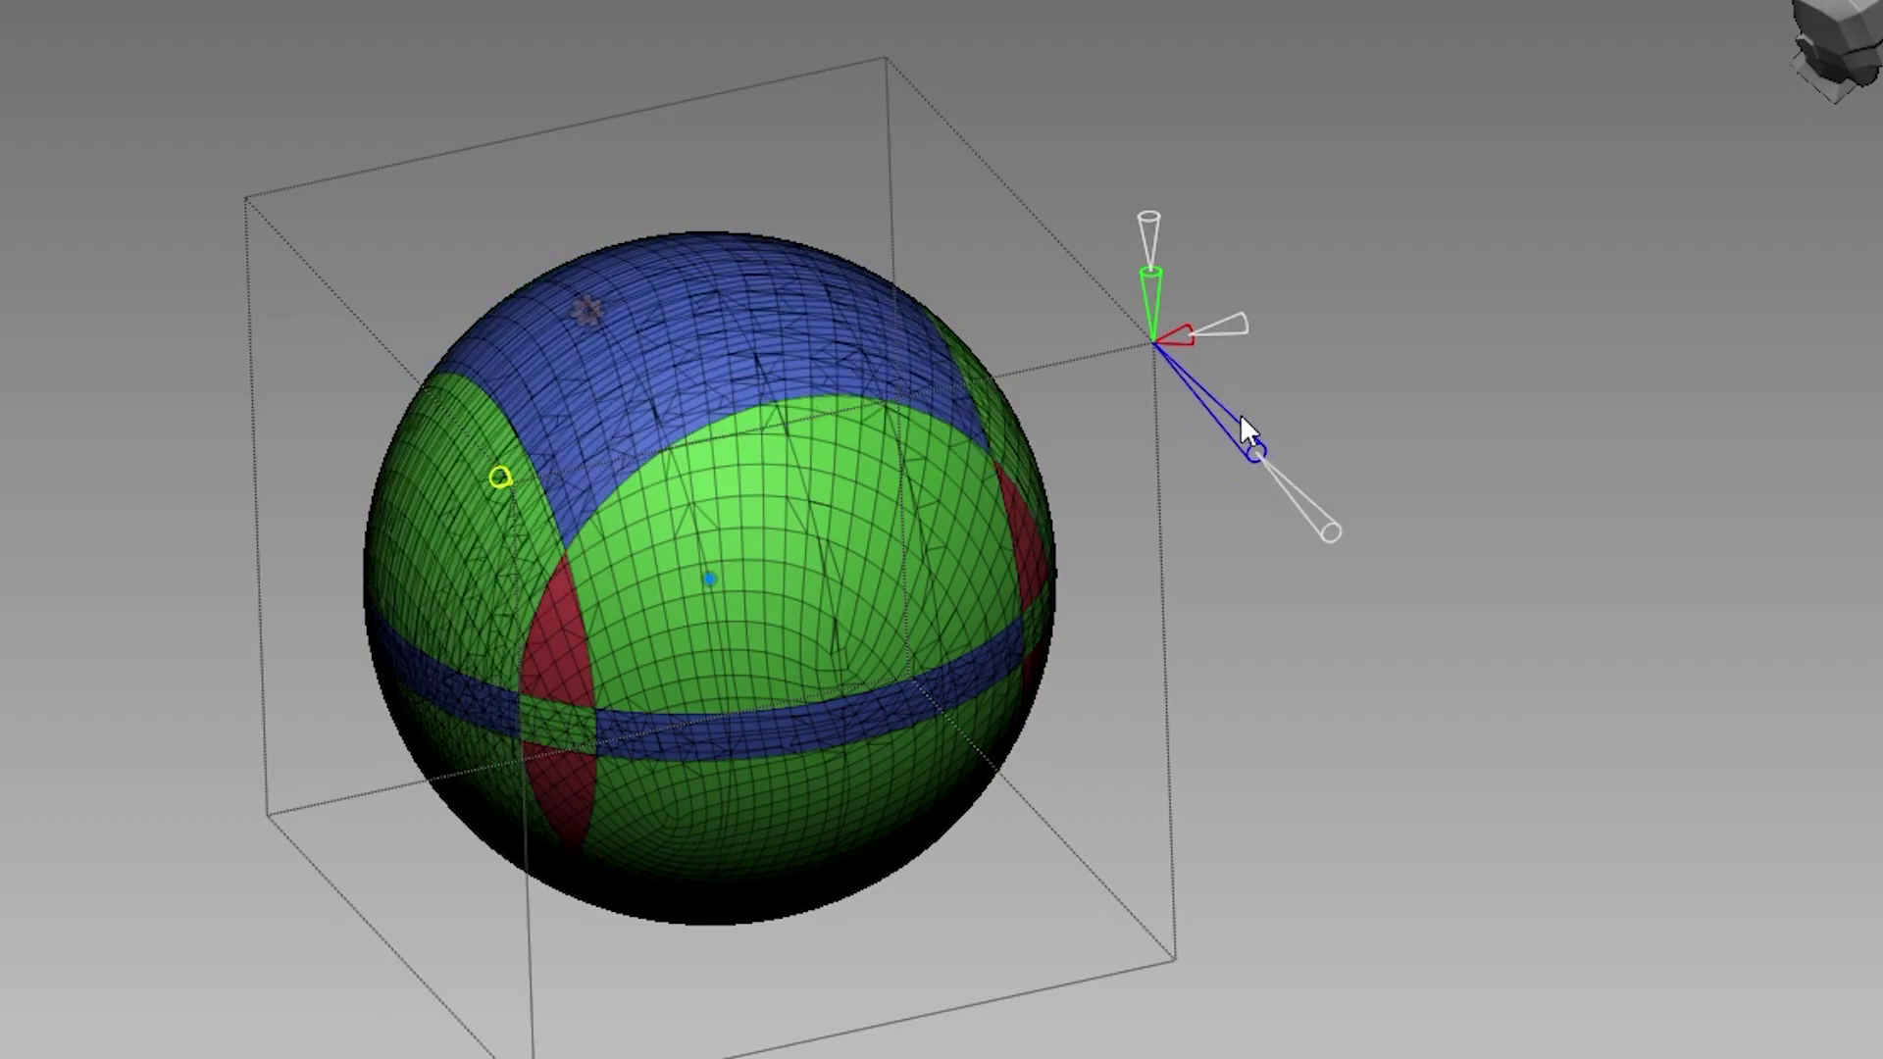
pyautogui.moveTo(1149, 281); pyautogui.dragTo(1150, 131)
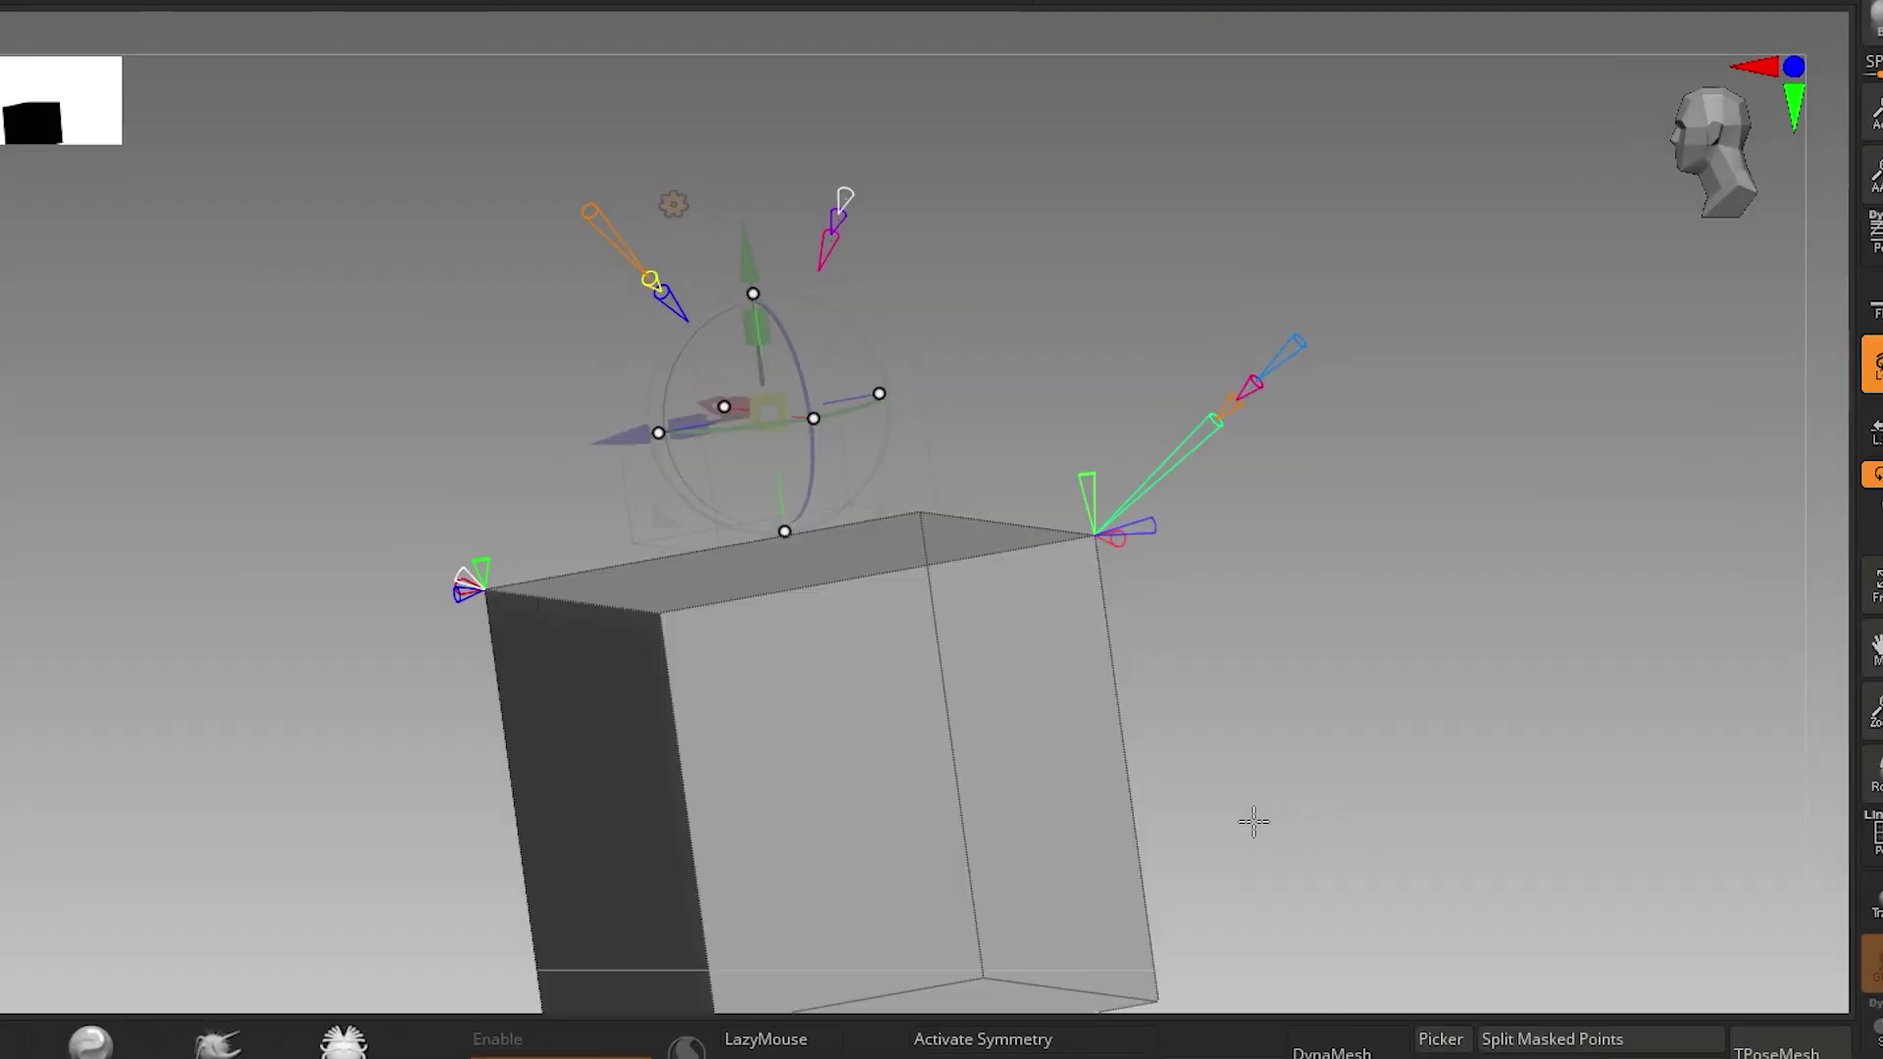
# Orbit around the stacked cubes and toggle the Subdivide preview on, off, then on again
pyautogui.moveTo(1250, 817); pyautogui.dragTo(1324, 807)
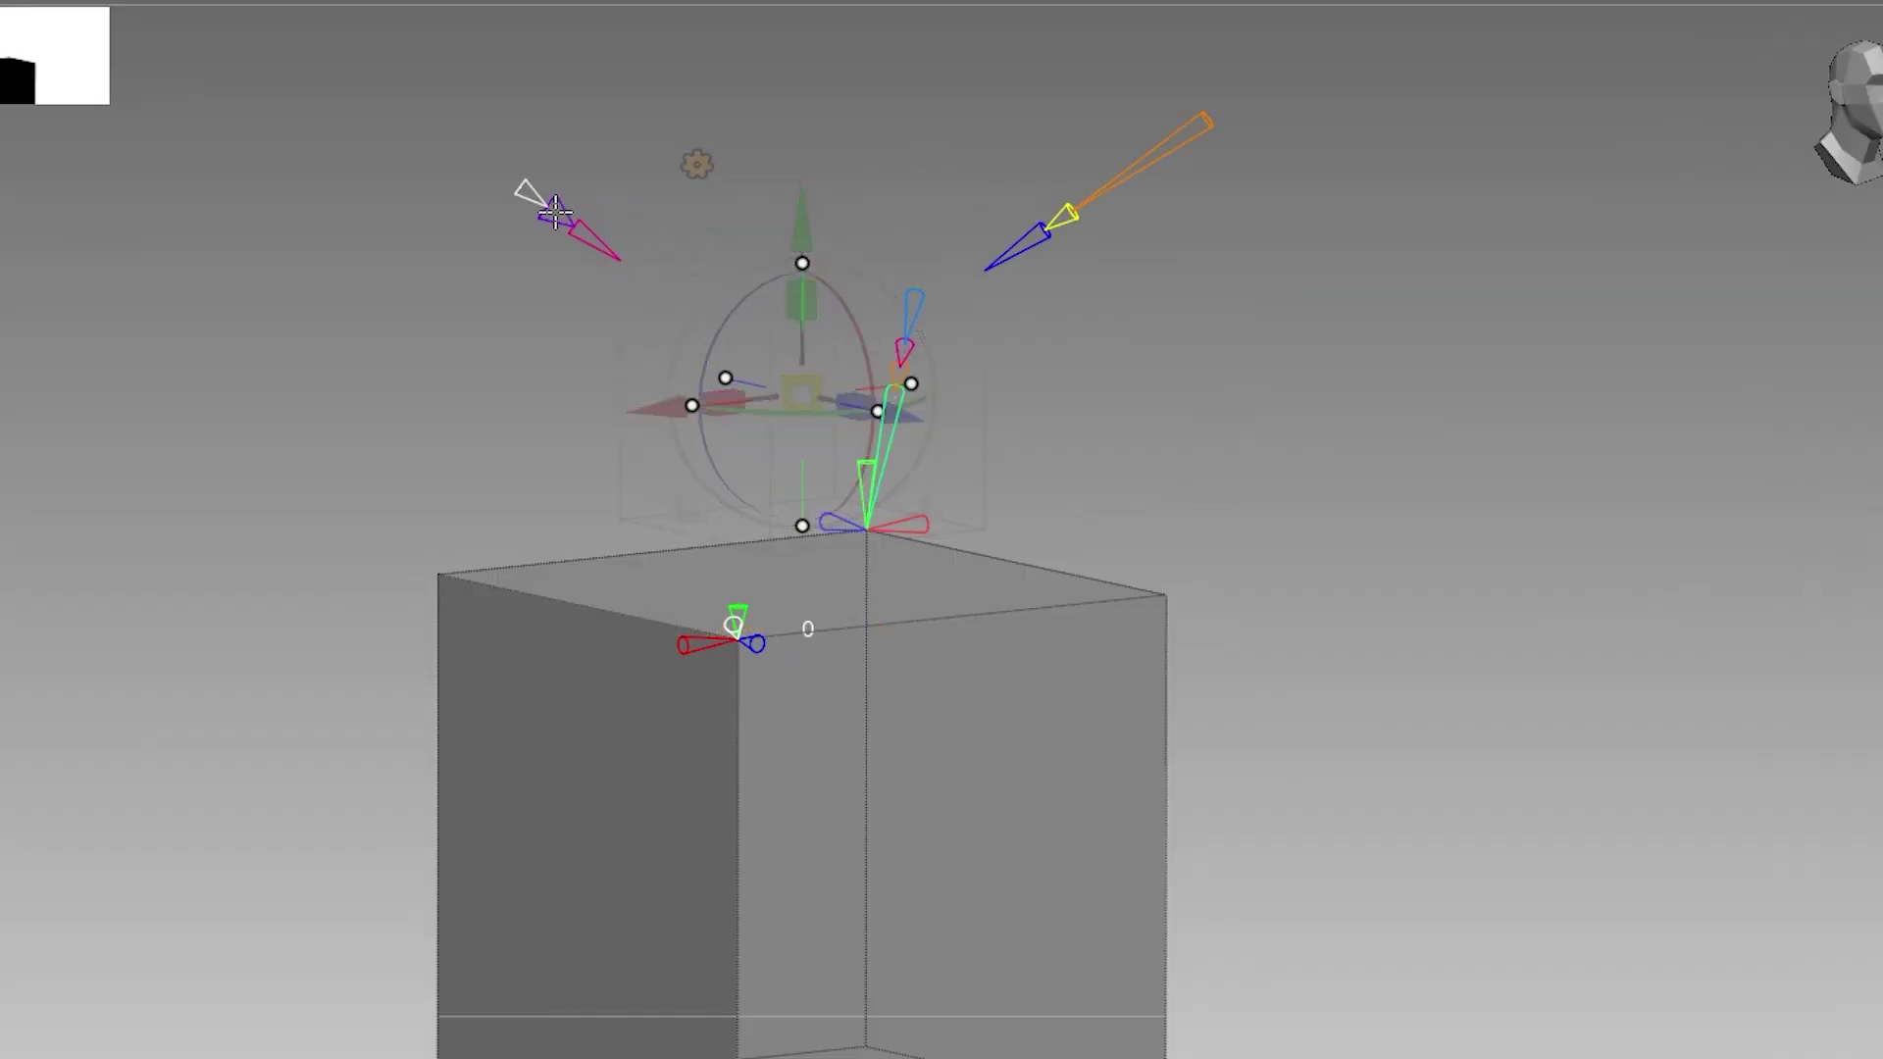
pyautogui.press('3')
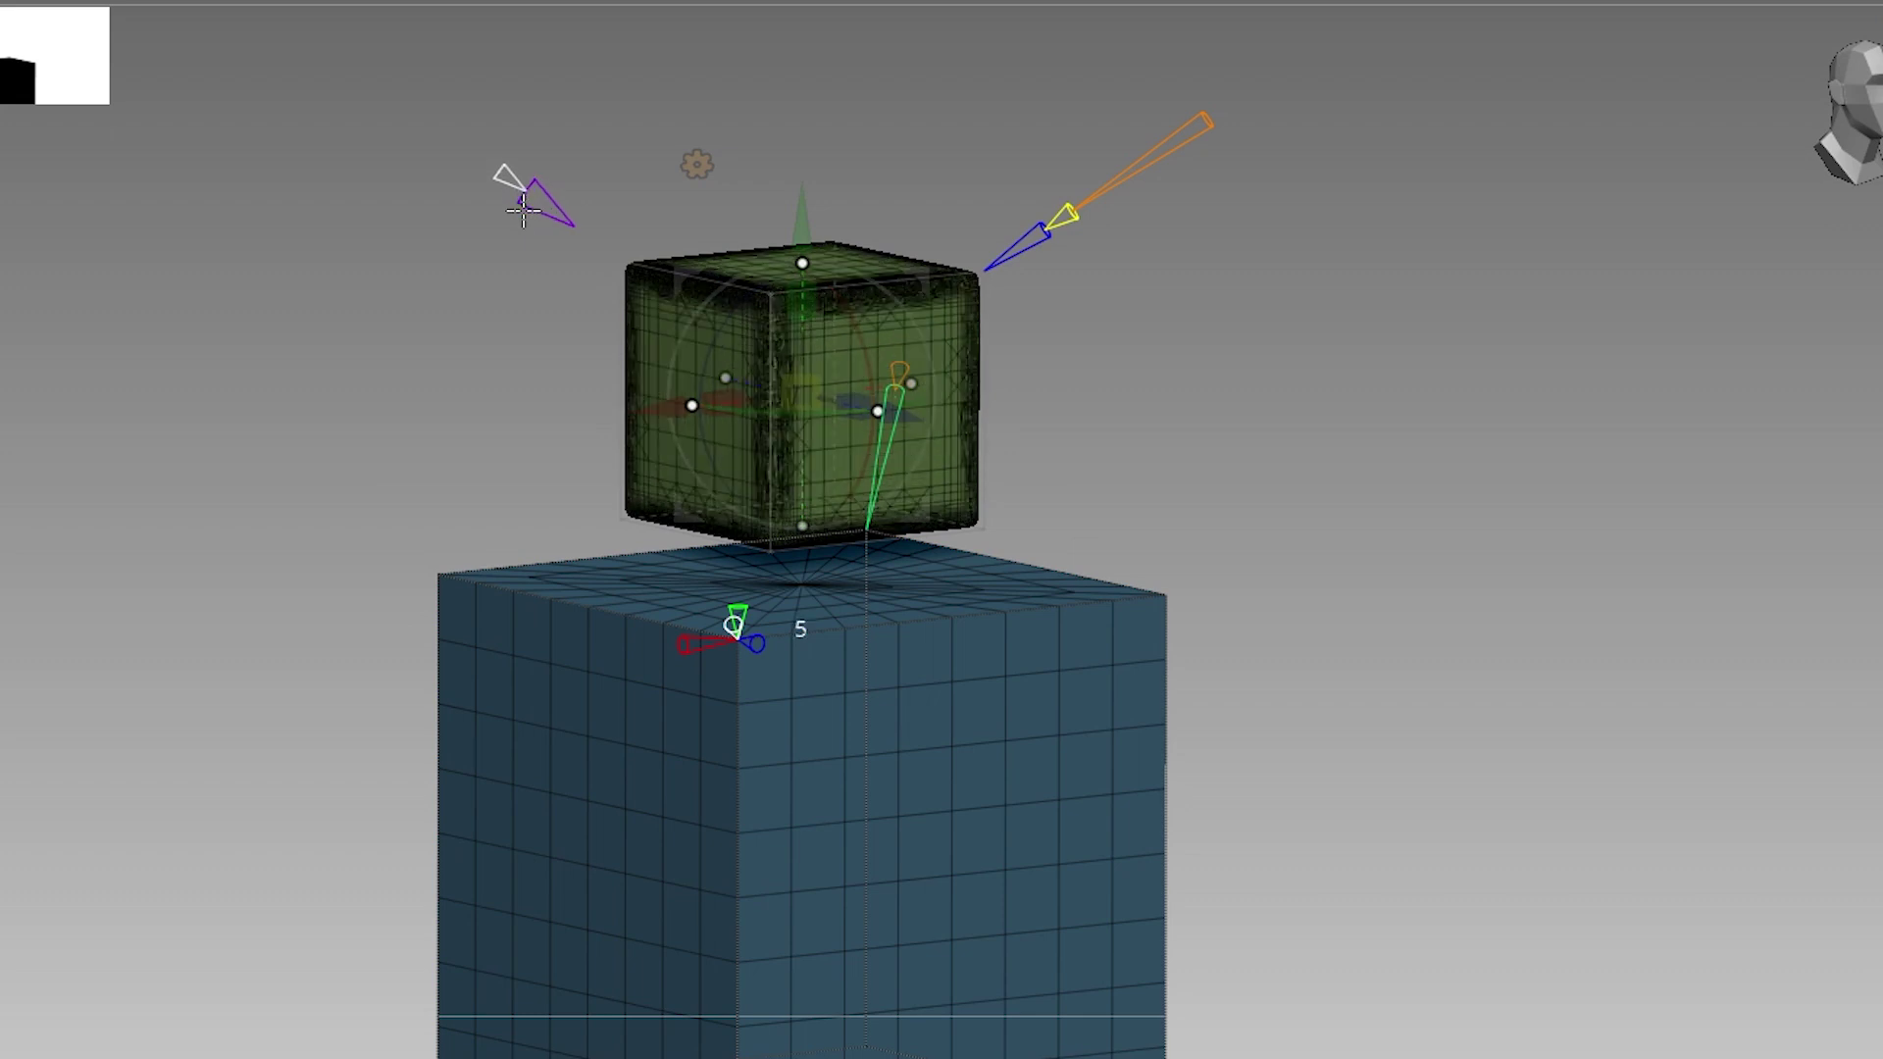
pyautogui.press('0')
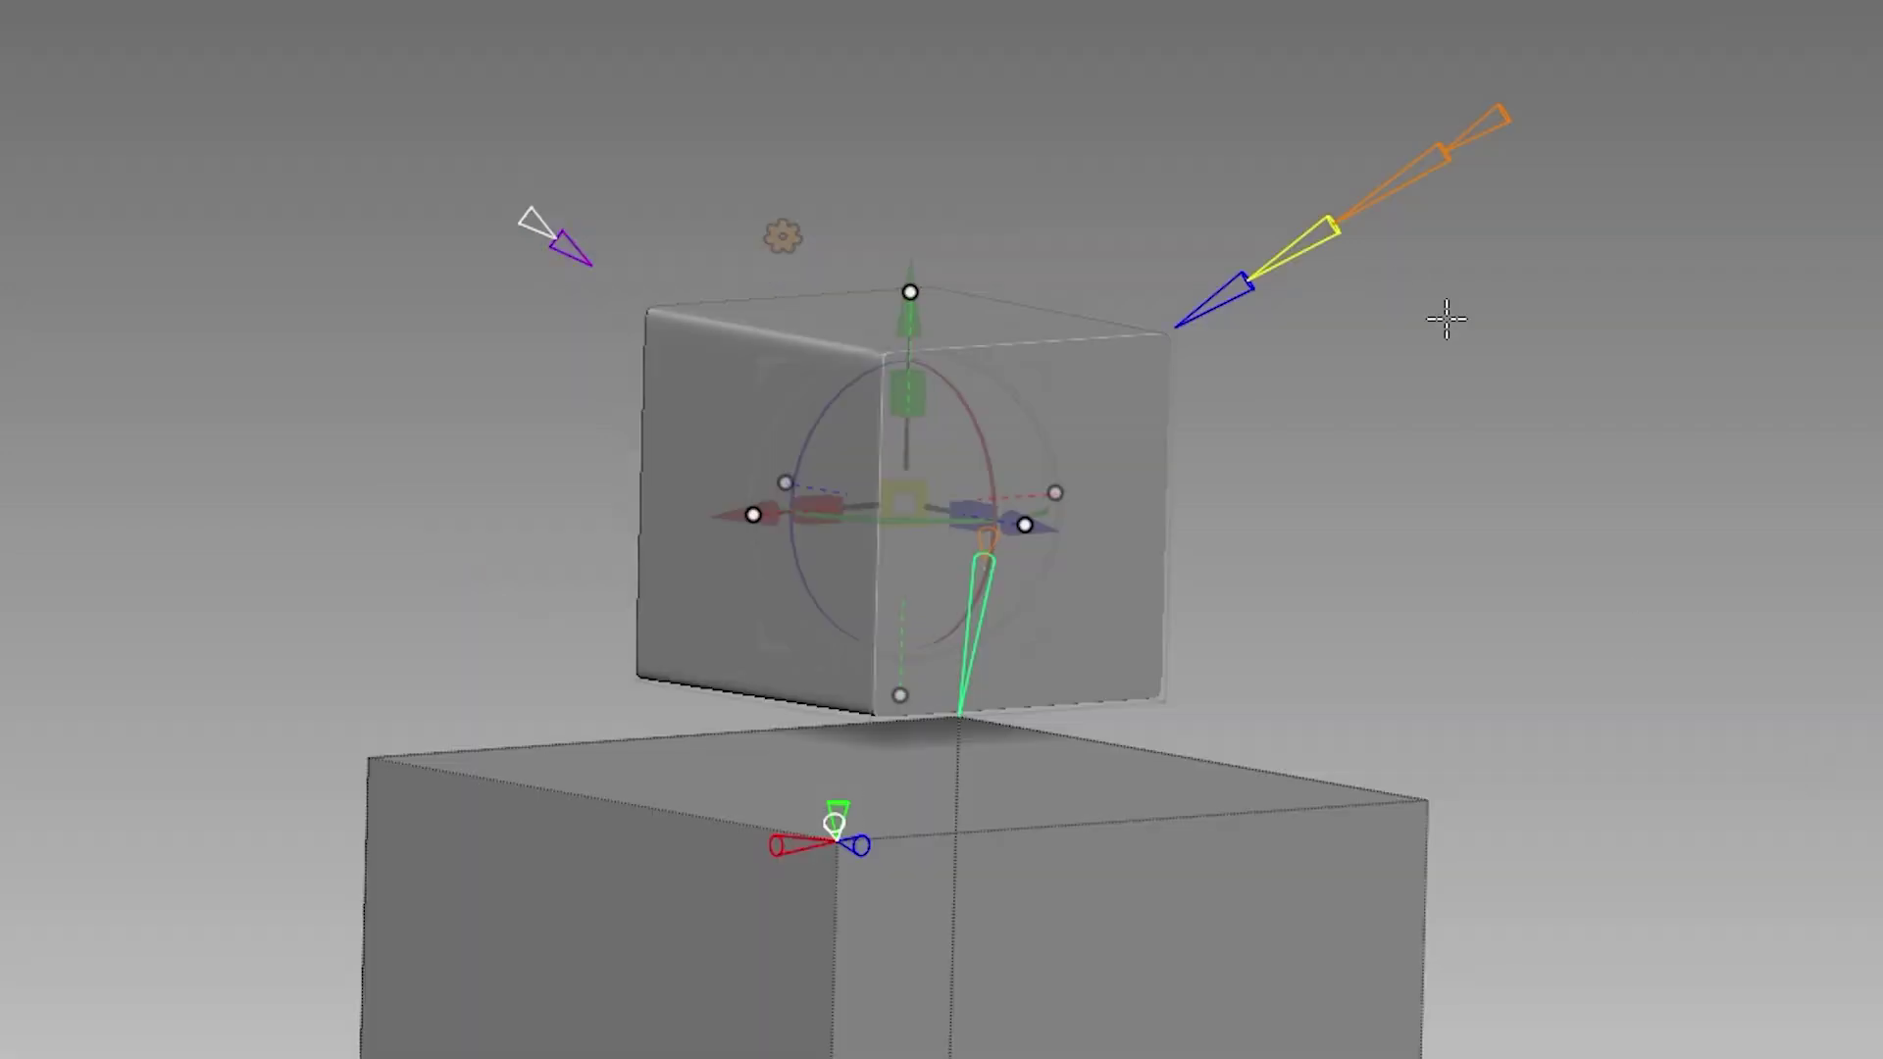
pyautogui.press('2')
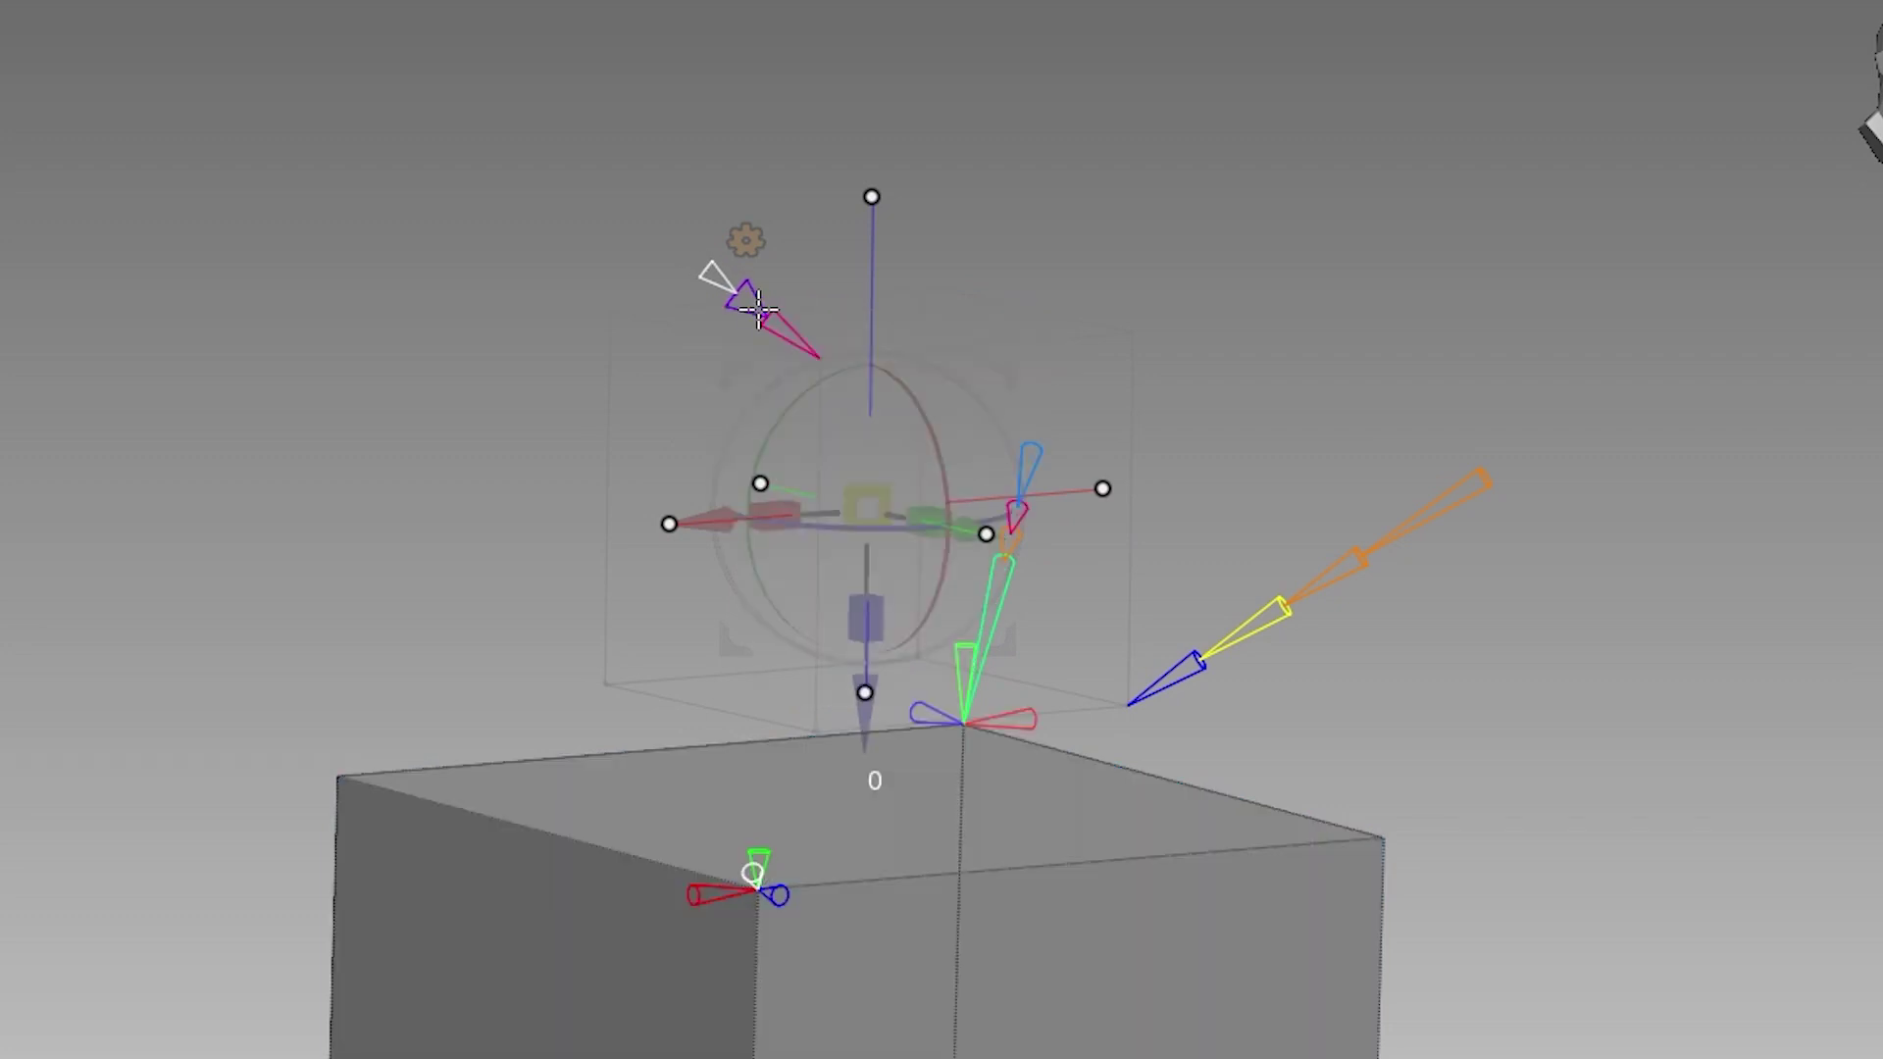
# Drag the small shape down along Z into the block, then mirror the wheel to the car's far side
pyautogui.moveTo(896, 629); pyautogui.dragTo(896, 765)
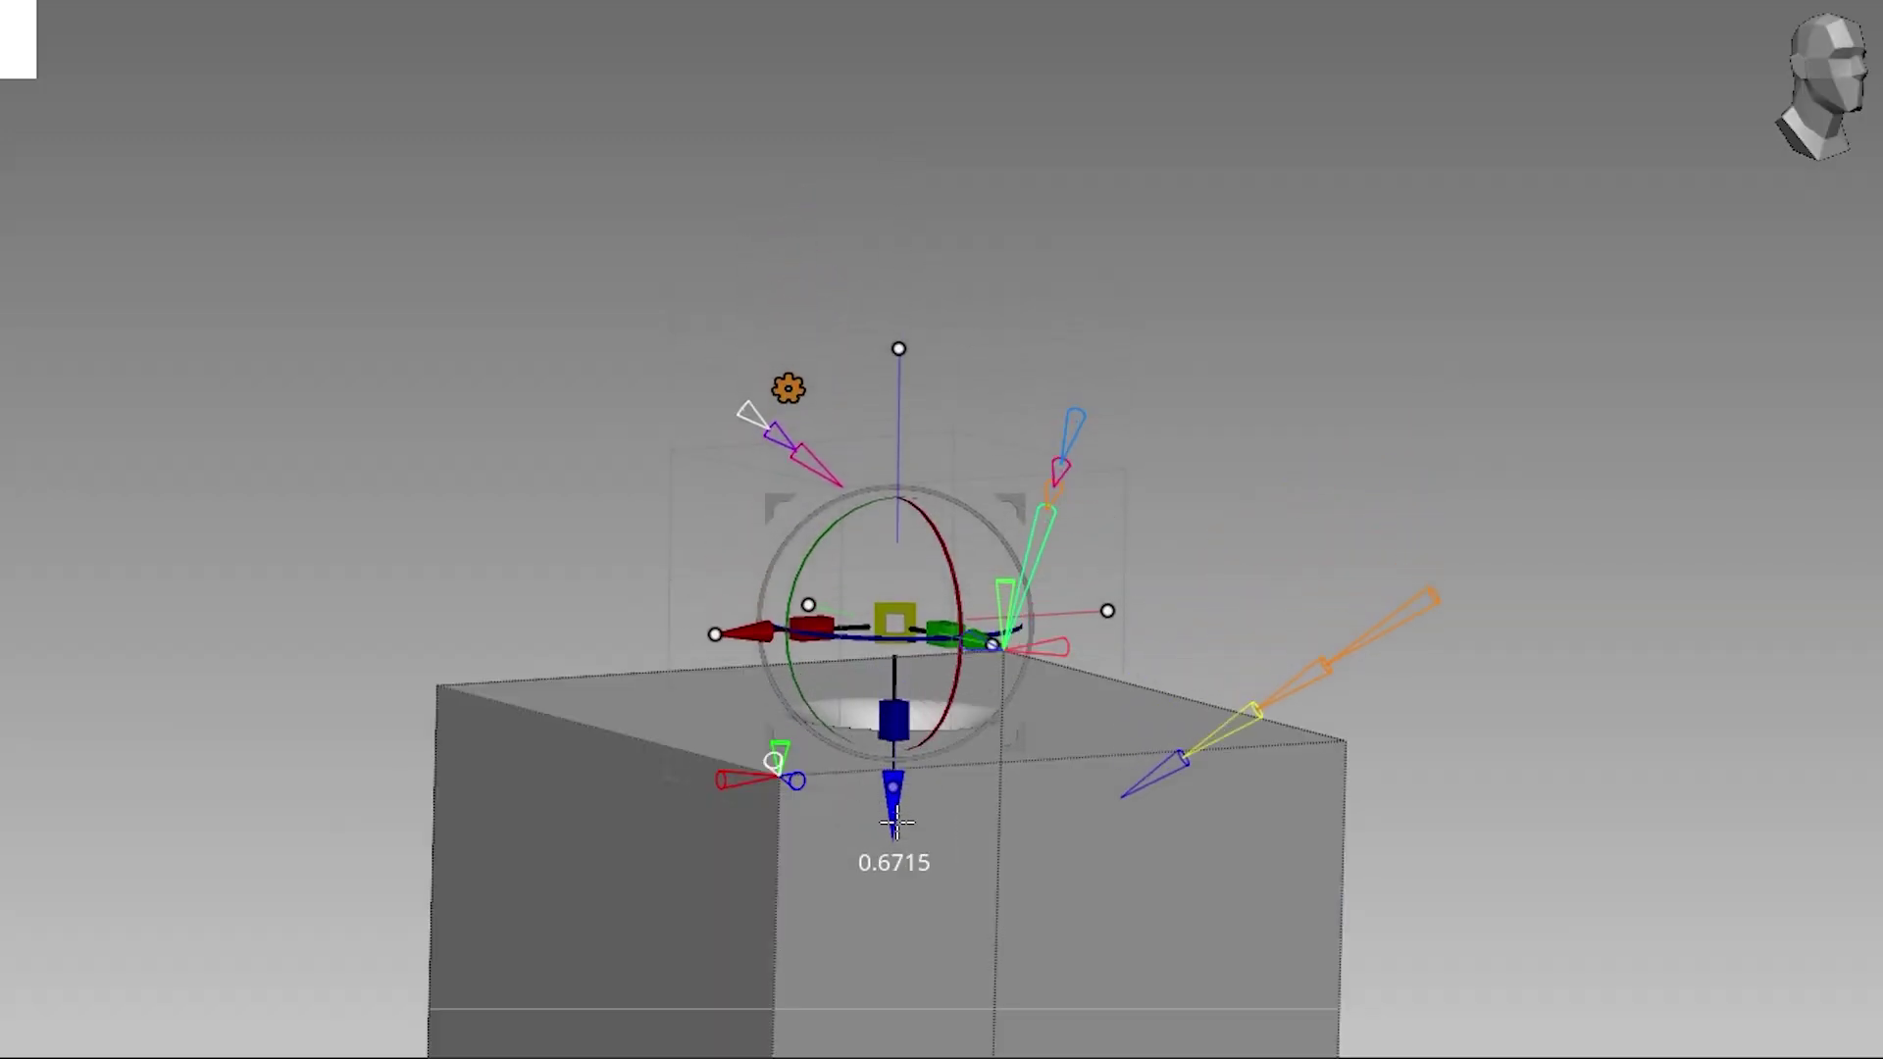
pyautogui.moveTo(1278, 494)
pyautogui.mouseDown()
pyautogui.moveTo(917, 800)
pyautogui.moveTo(920, 1037)
pyautogui.mouseUp()
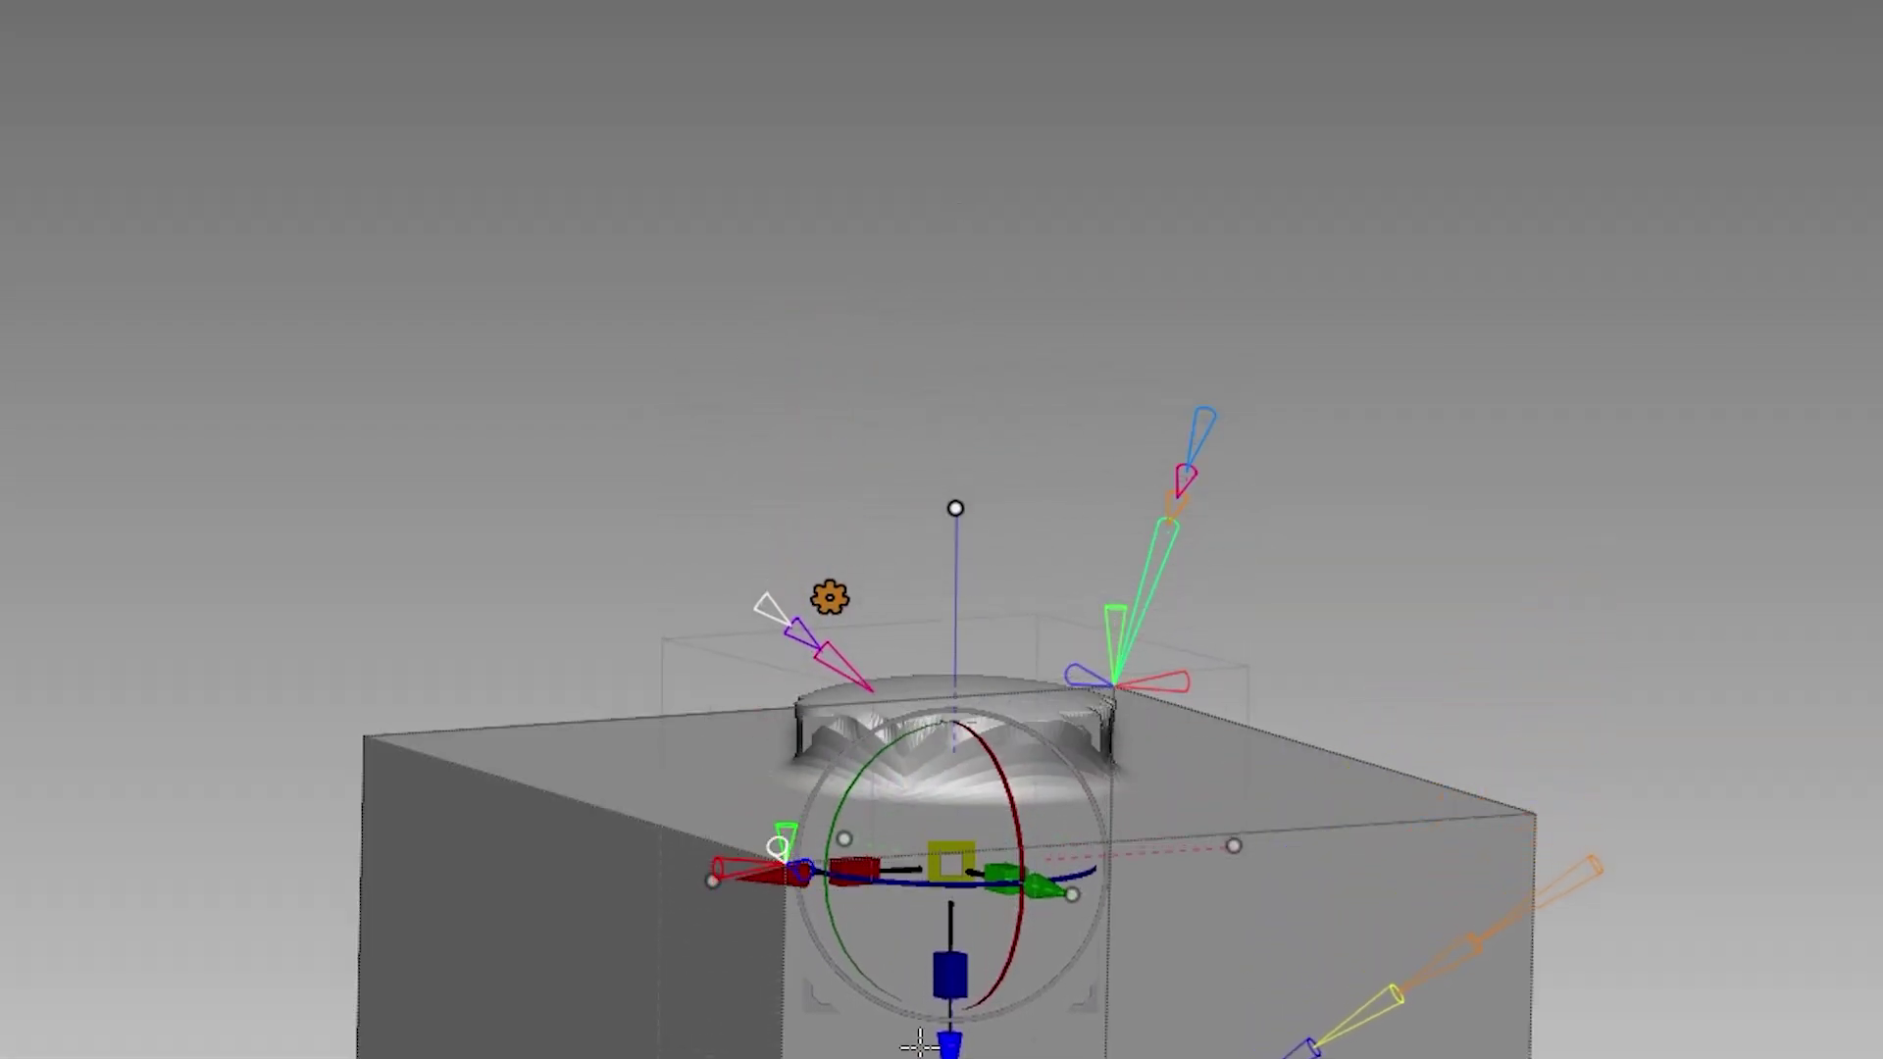
pyautogui.moveTo(920, 1037); pyautogui.dragTo(927, 1047)
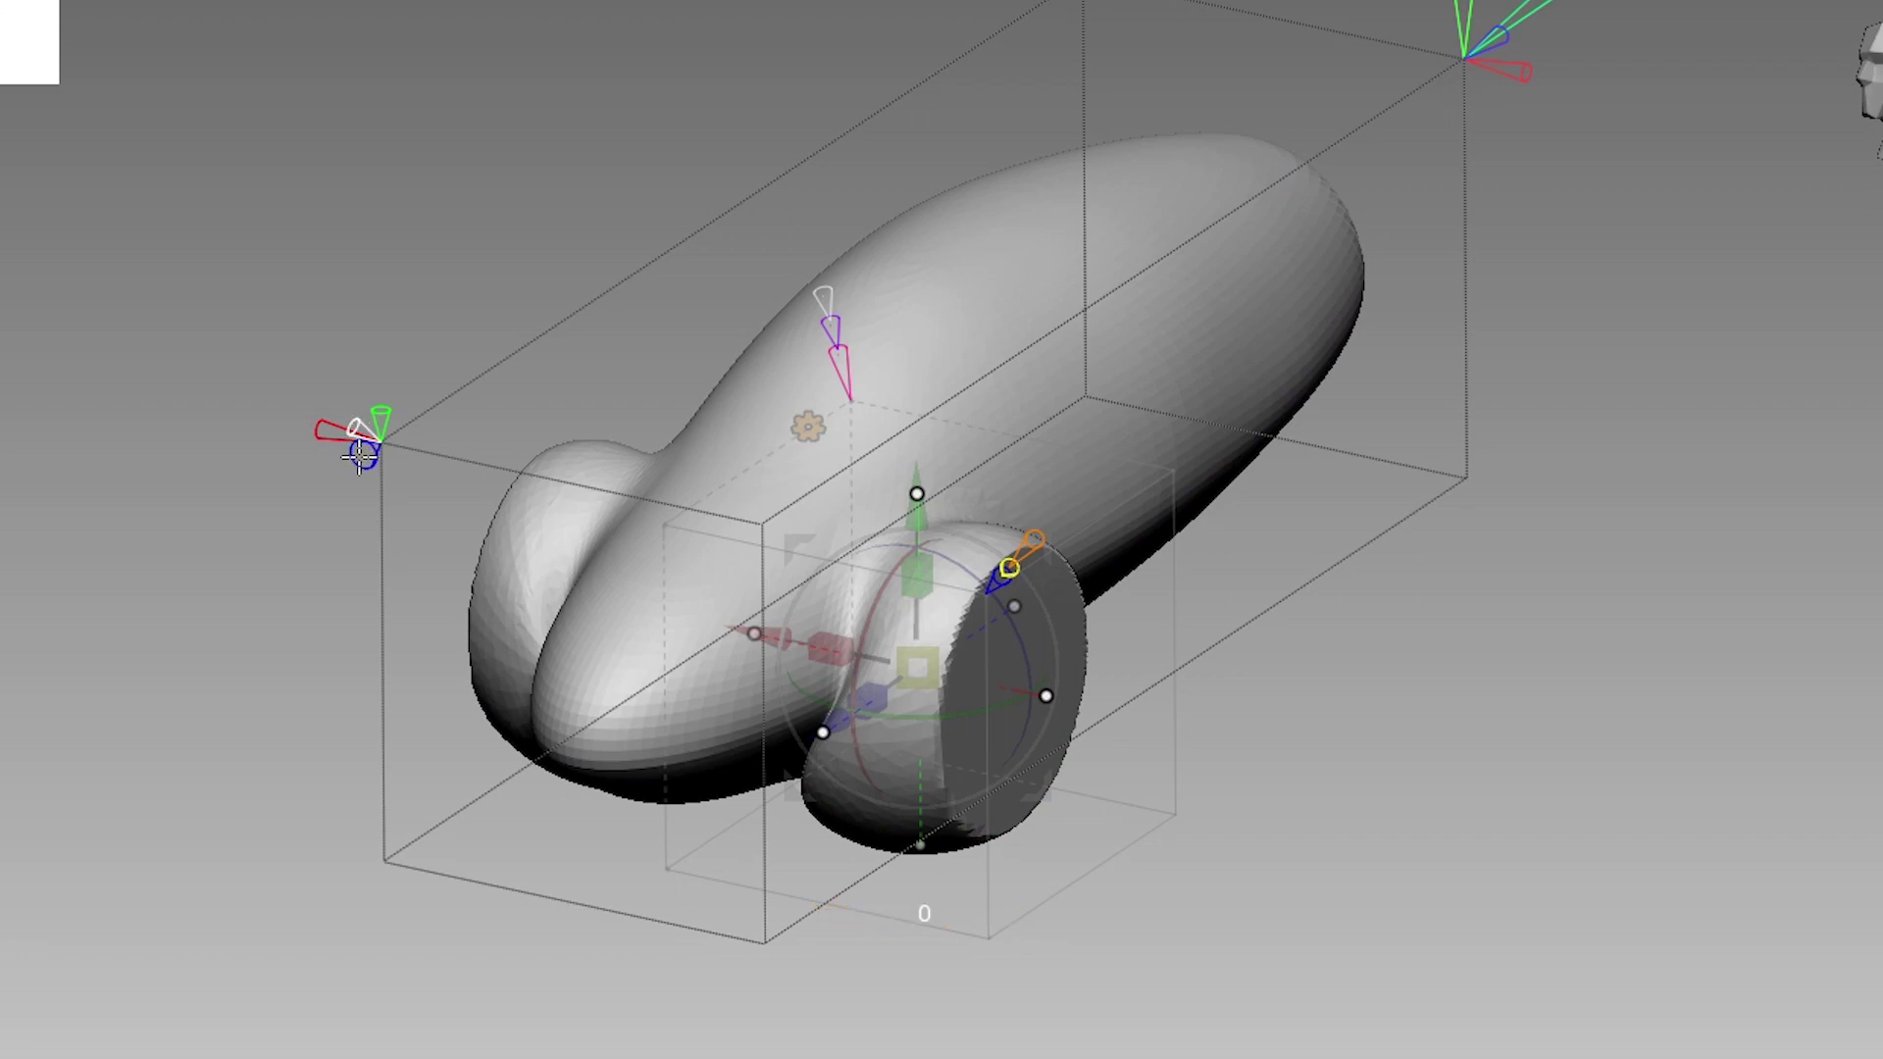
pyautogui.click(354, 441)
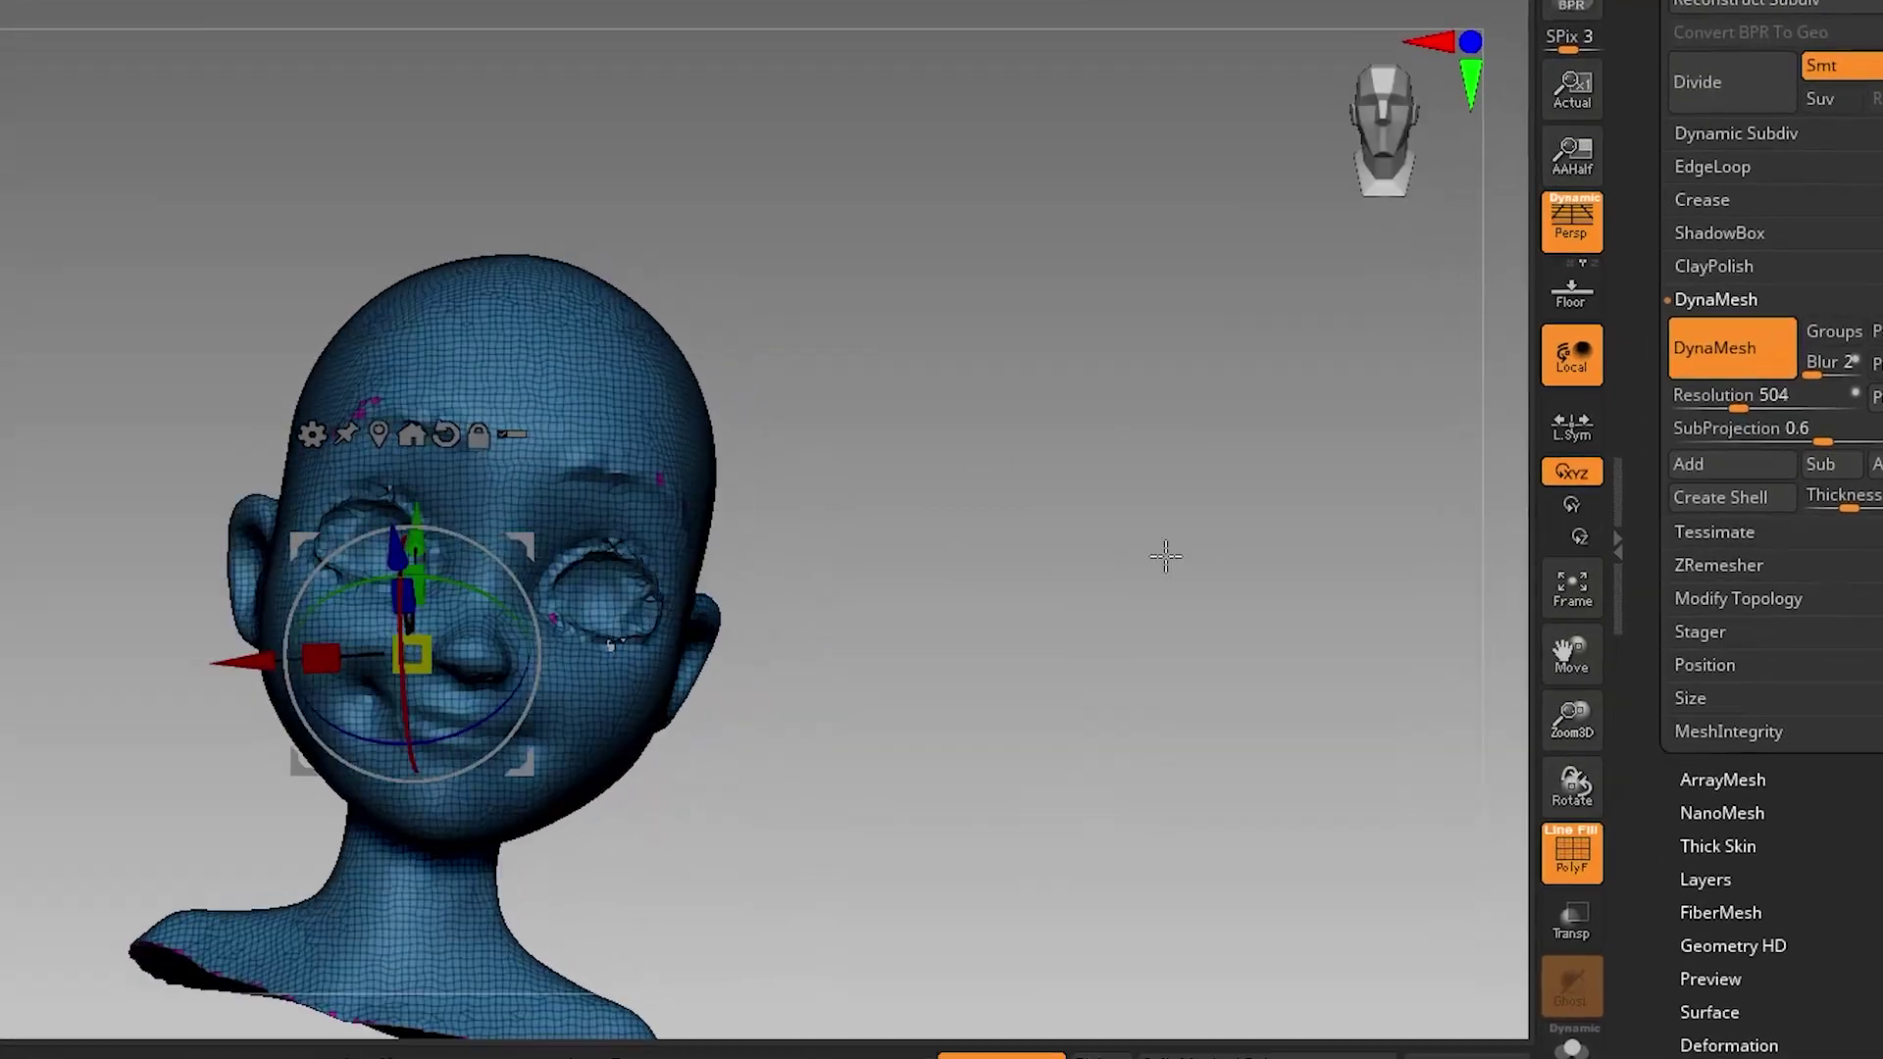
# Turn on remeshing for the head at a resolution of 1272
pyautogui.moveTo(1810, 395); pyautogui.dragTo(1840, 395)
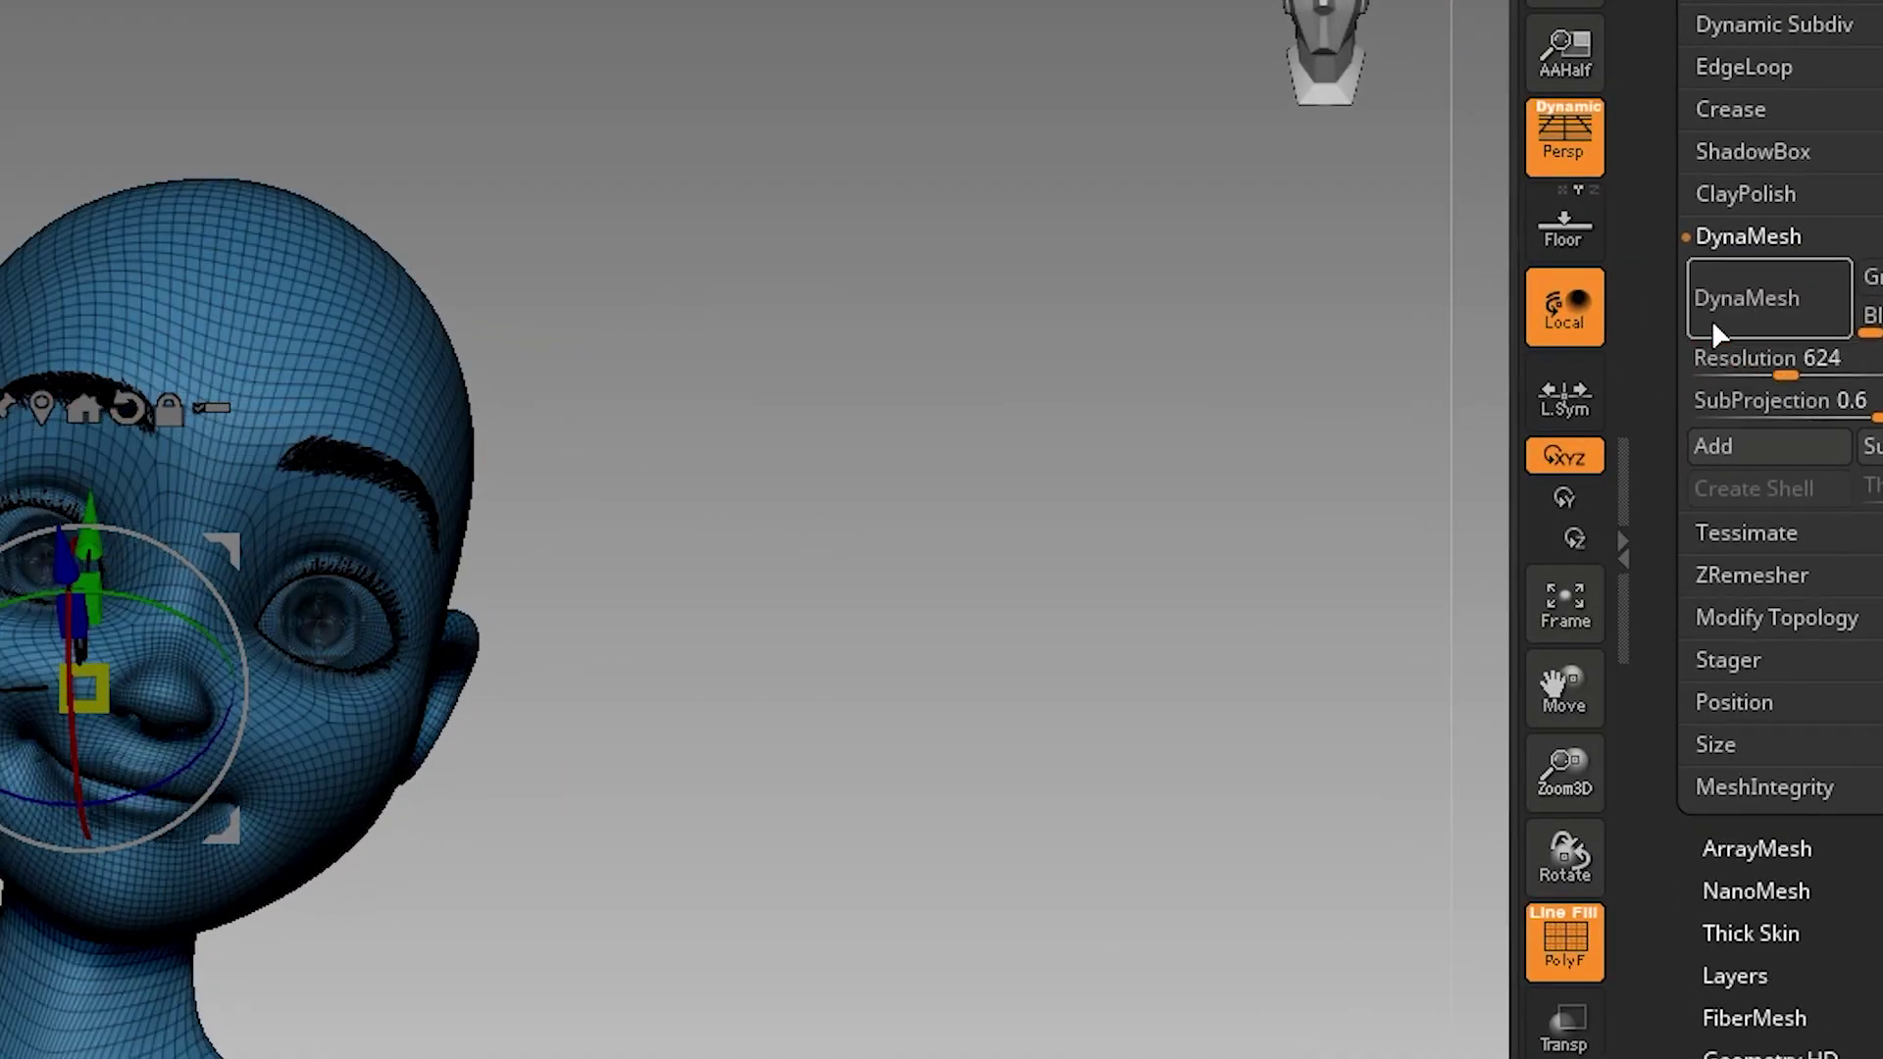
pyautogui.click(1720, 309)
pyautogui.click(1766, 358)
pyautogui.write('1272')
pyautogui.press('Return')
# Accept the head's remesh, hide the deformer handles, and view the head in profile
pyautogui.moveTo(1009, 599); pyautogui.dragTo(971, 632)
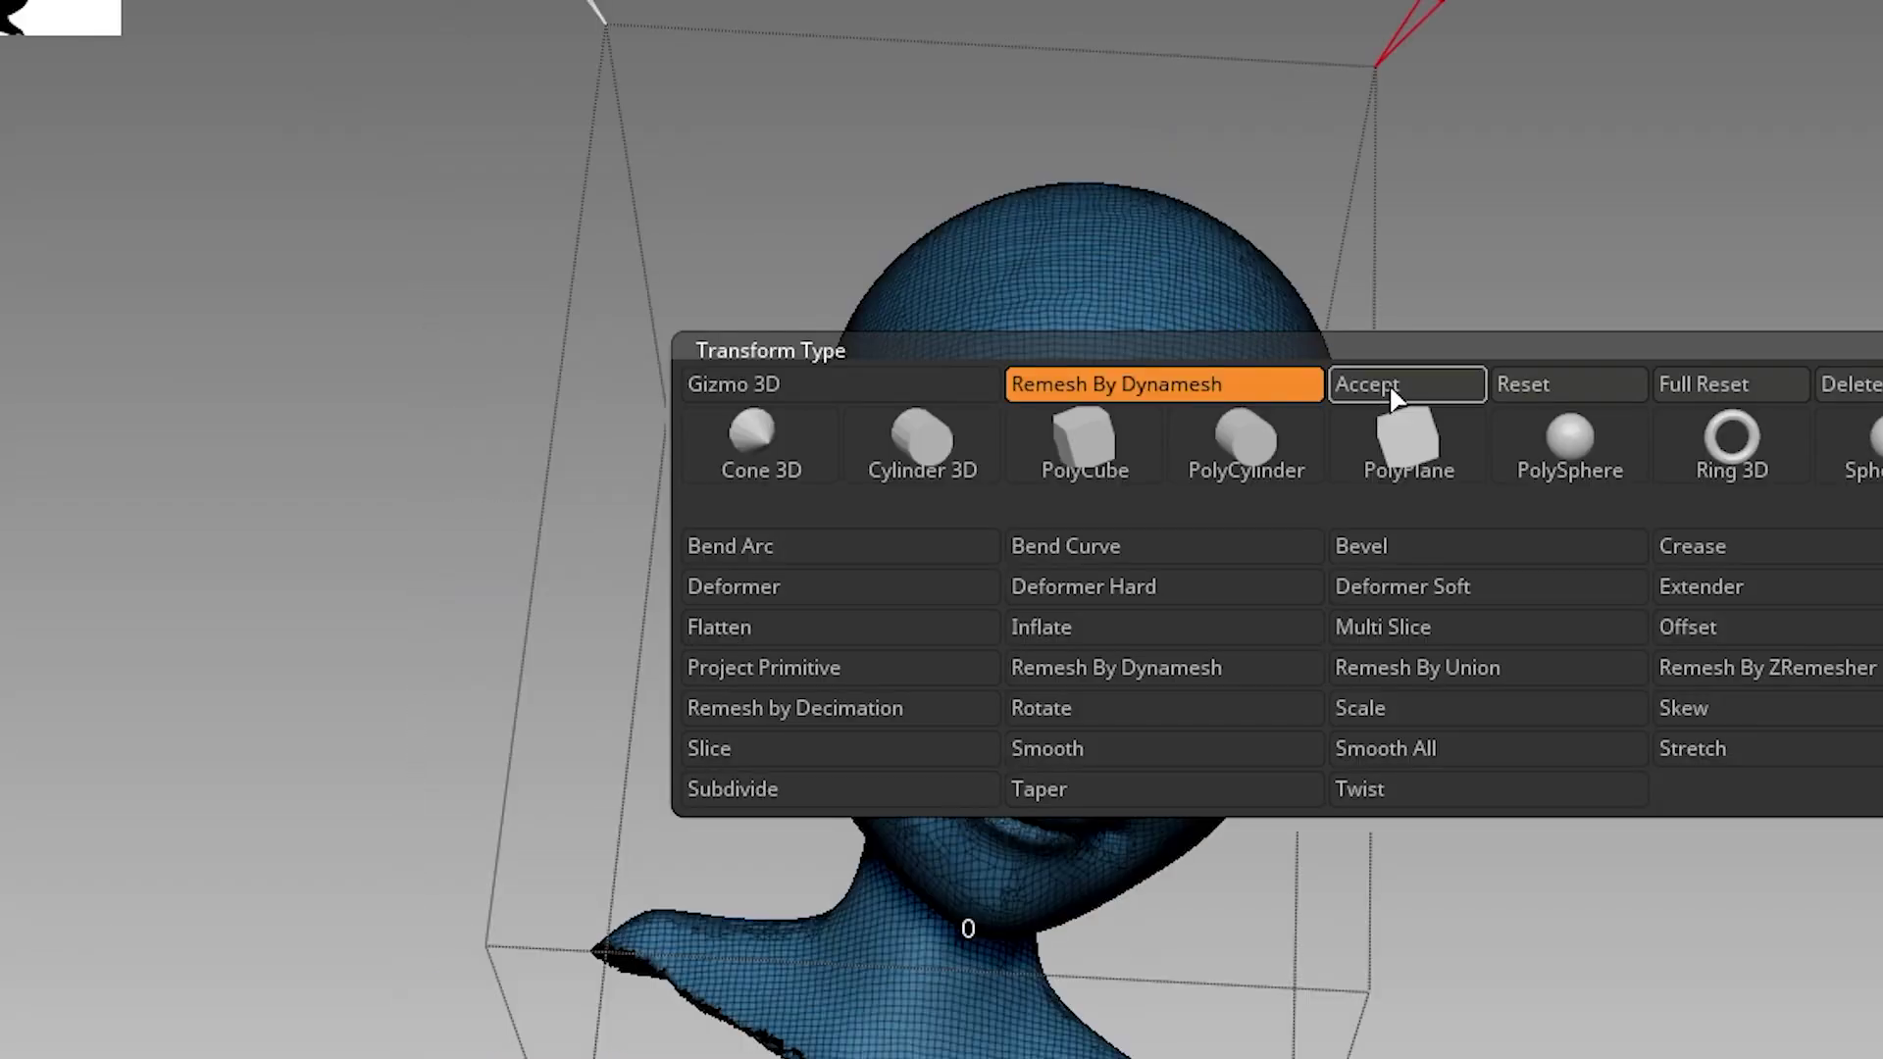
pyautogui.click(1396, 385)
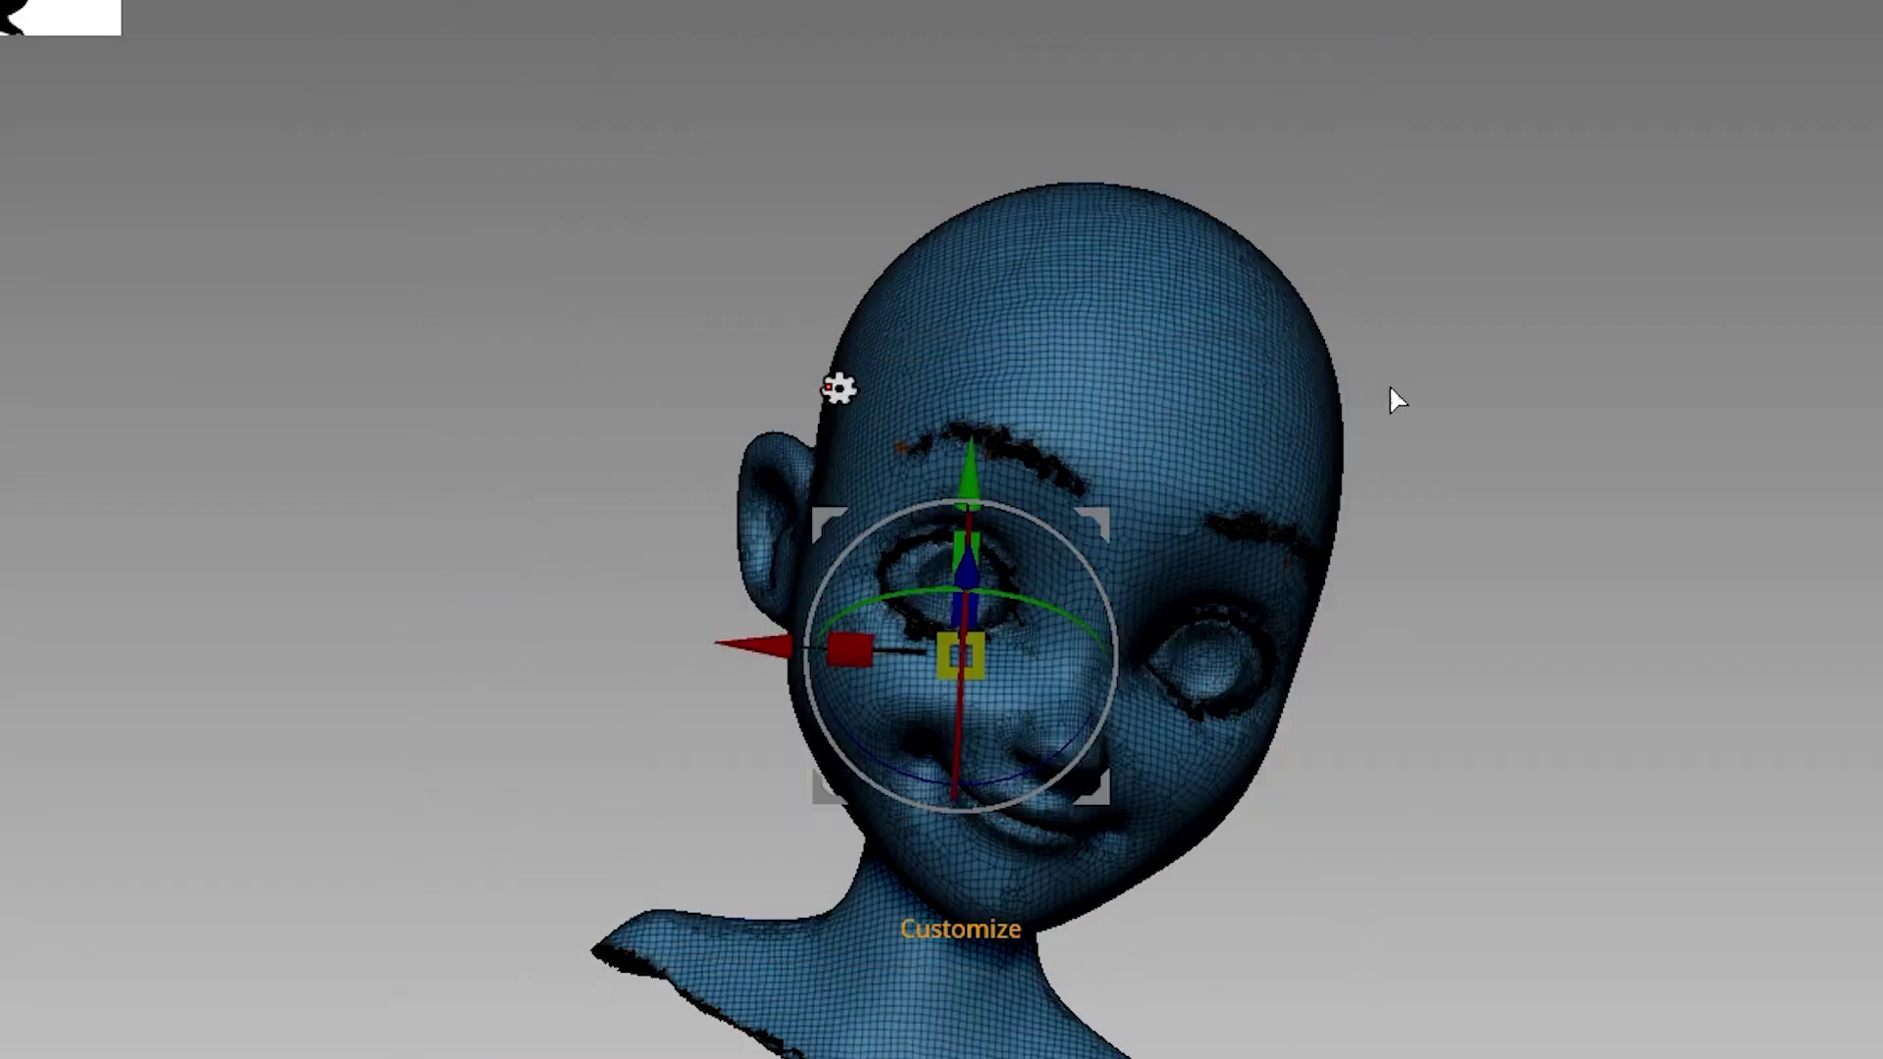
pyautogui.press('w')
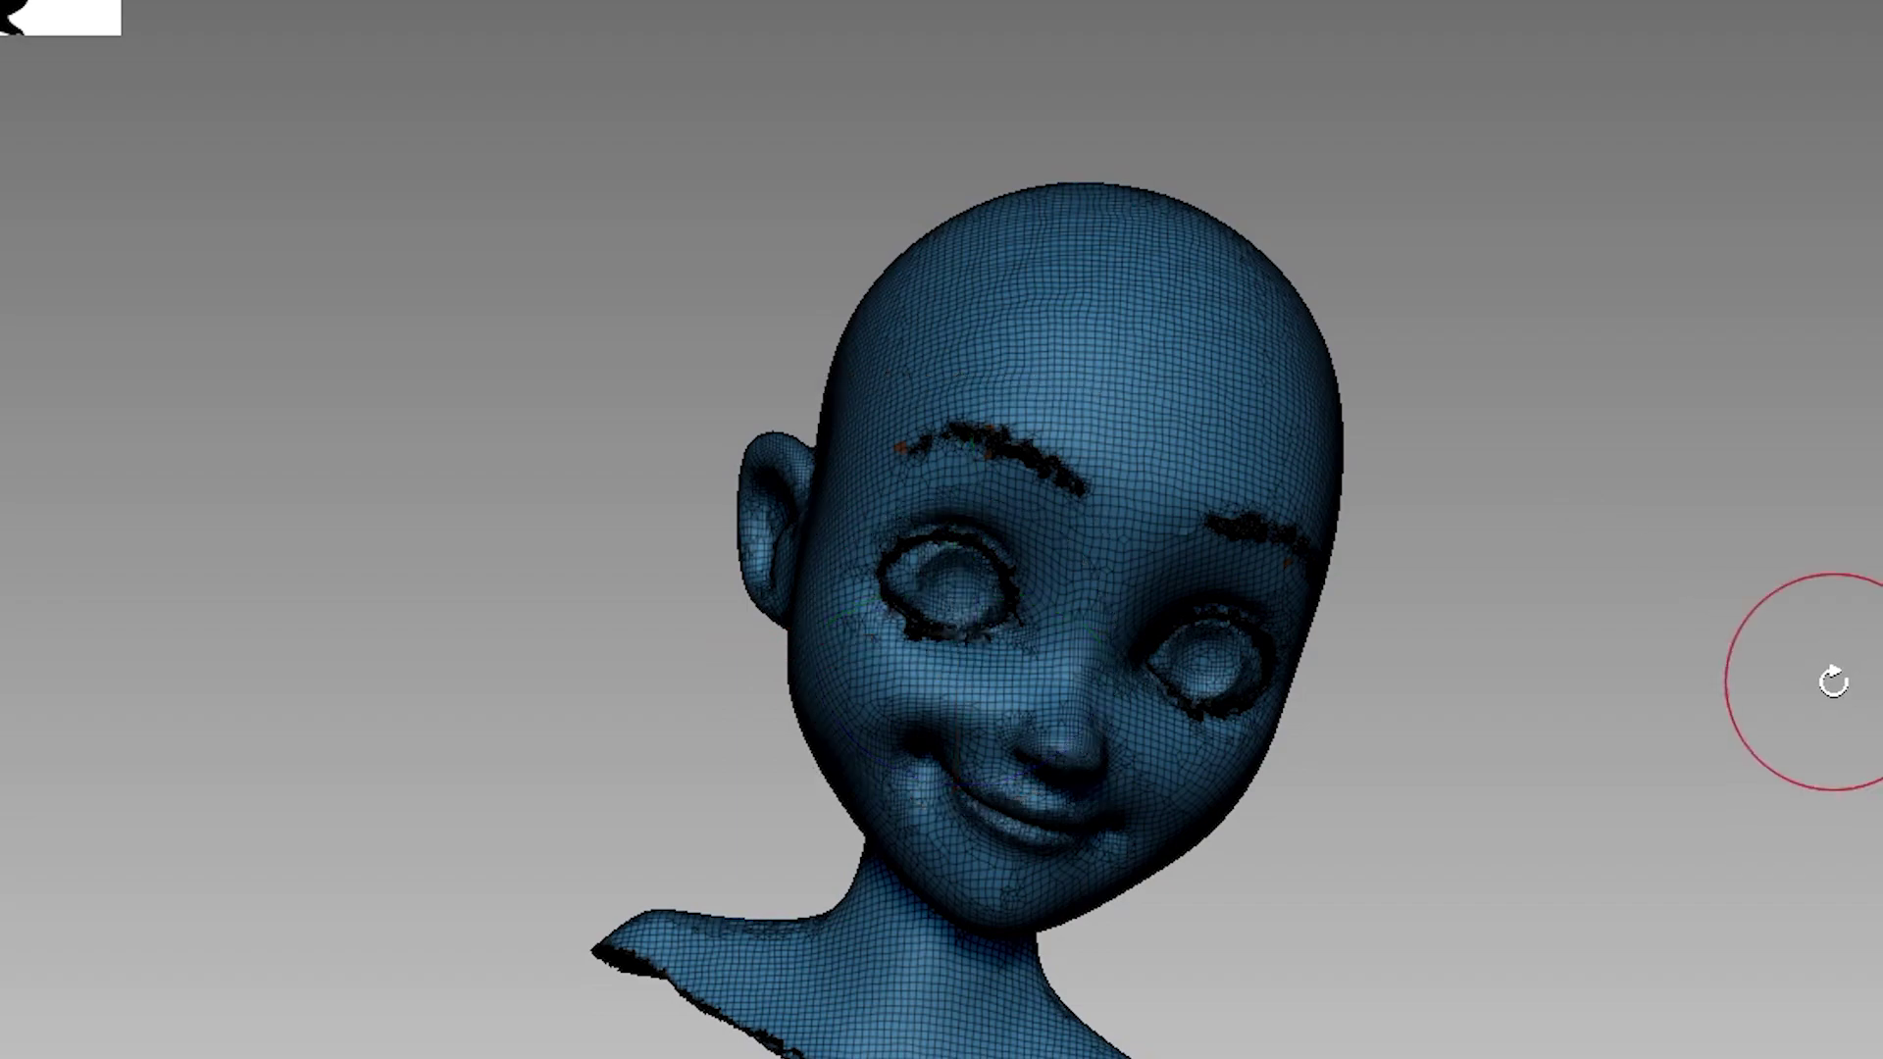
pyautogui.moveTo(1832, 678); pyautogui.dragTo(1718, 663)
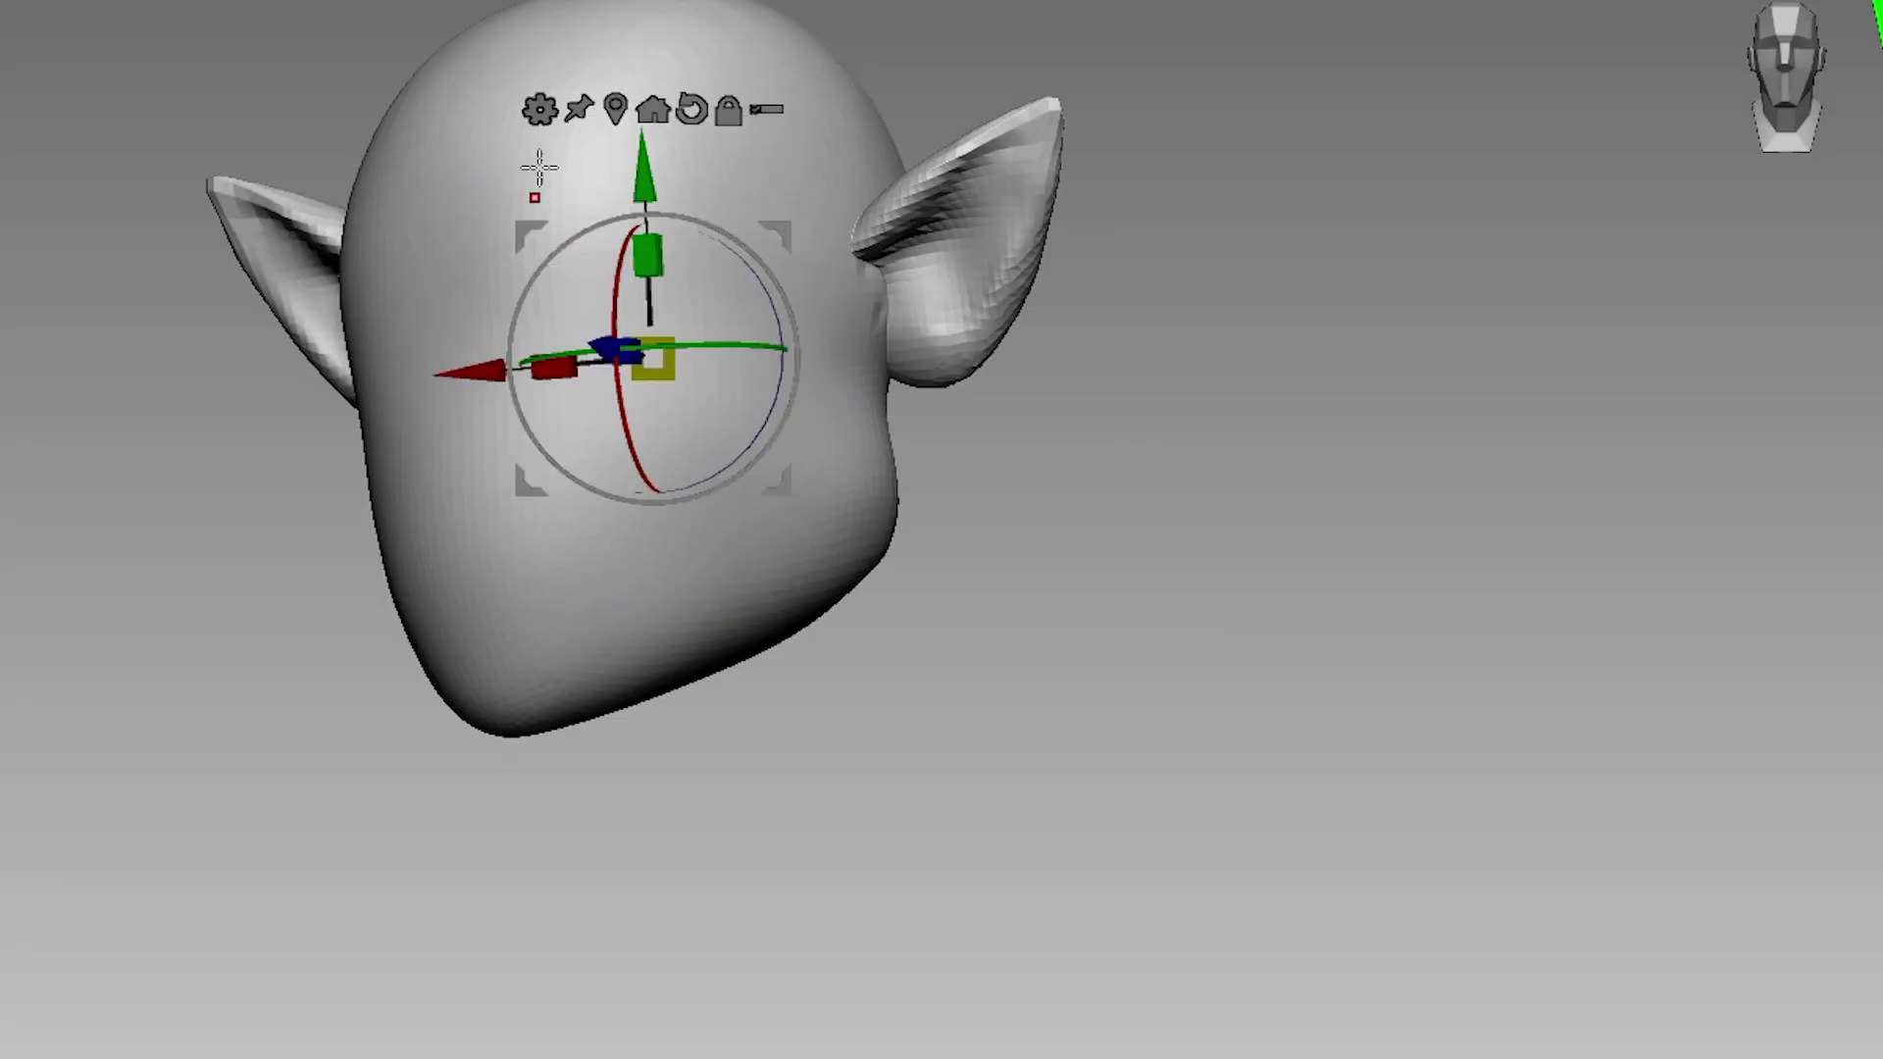
# Add the Remesh By Union deformer to the elf head and its ears
pyautogui.click(538, 110)
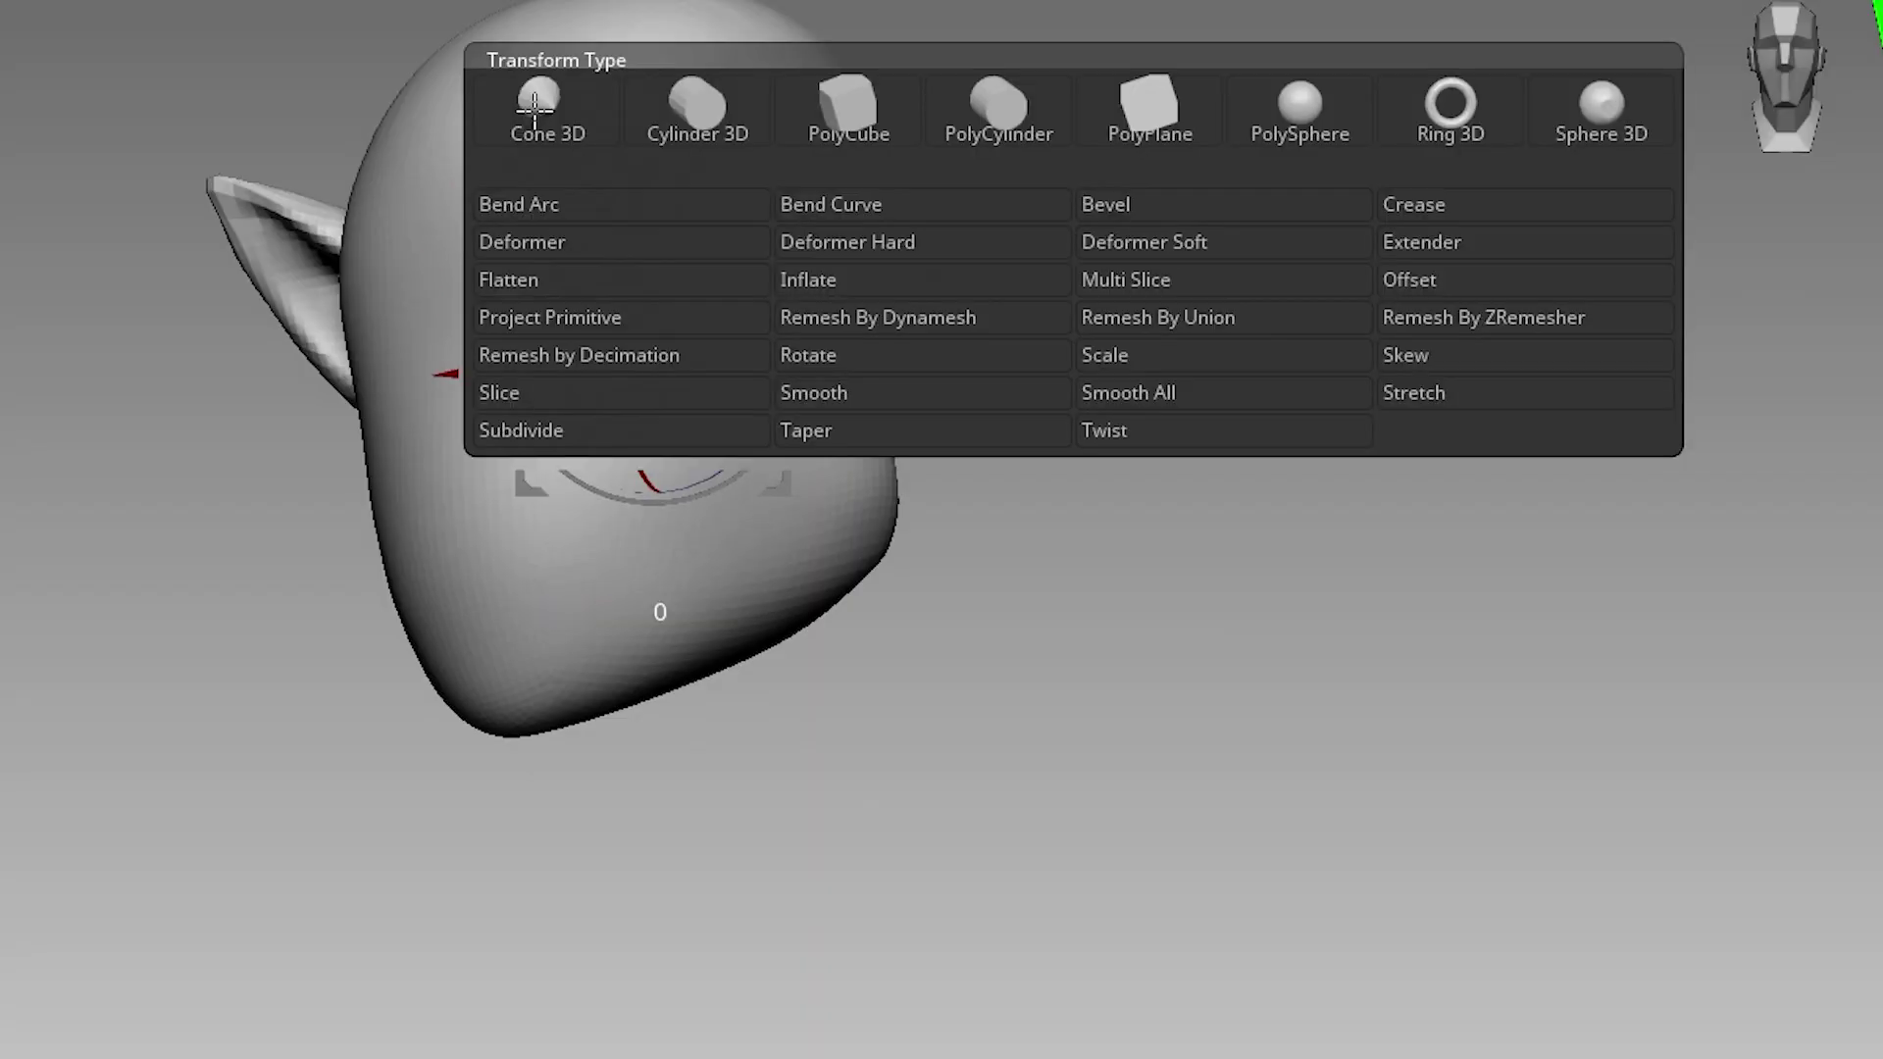
pyautogui.click(1132, 316)
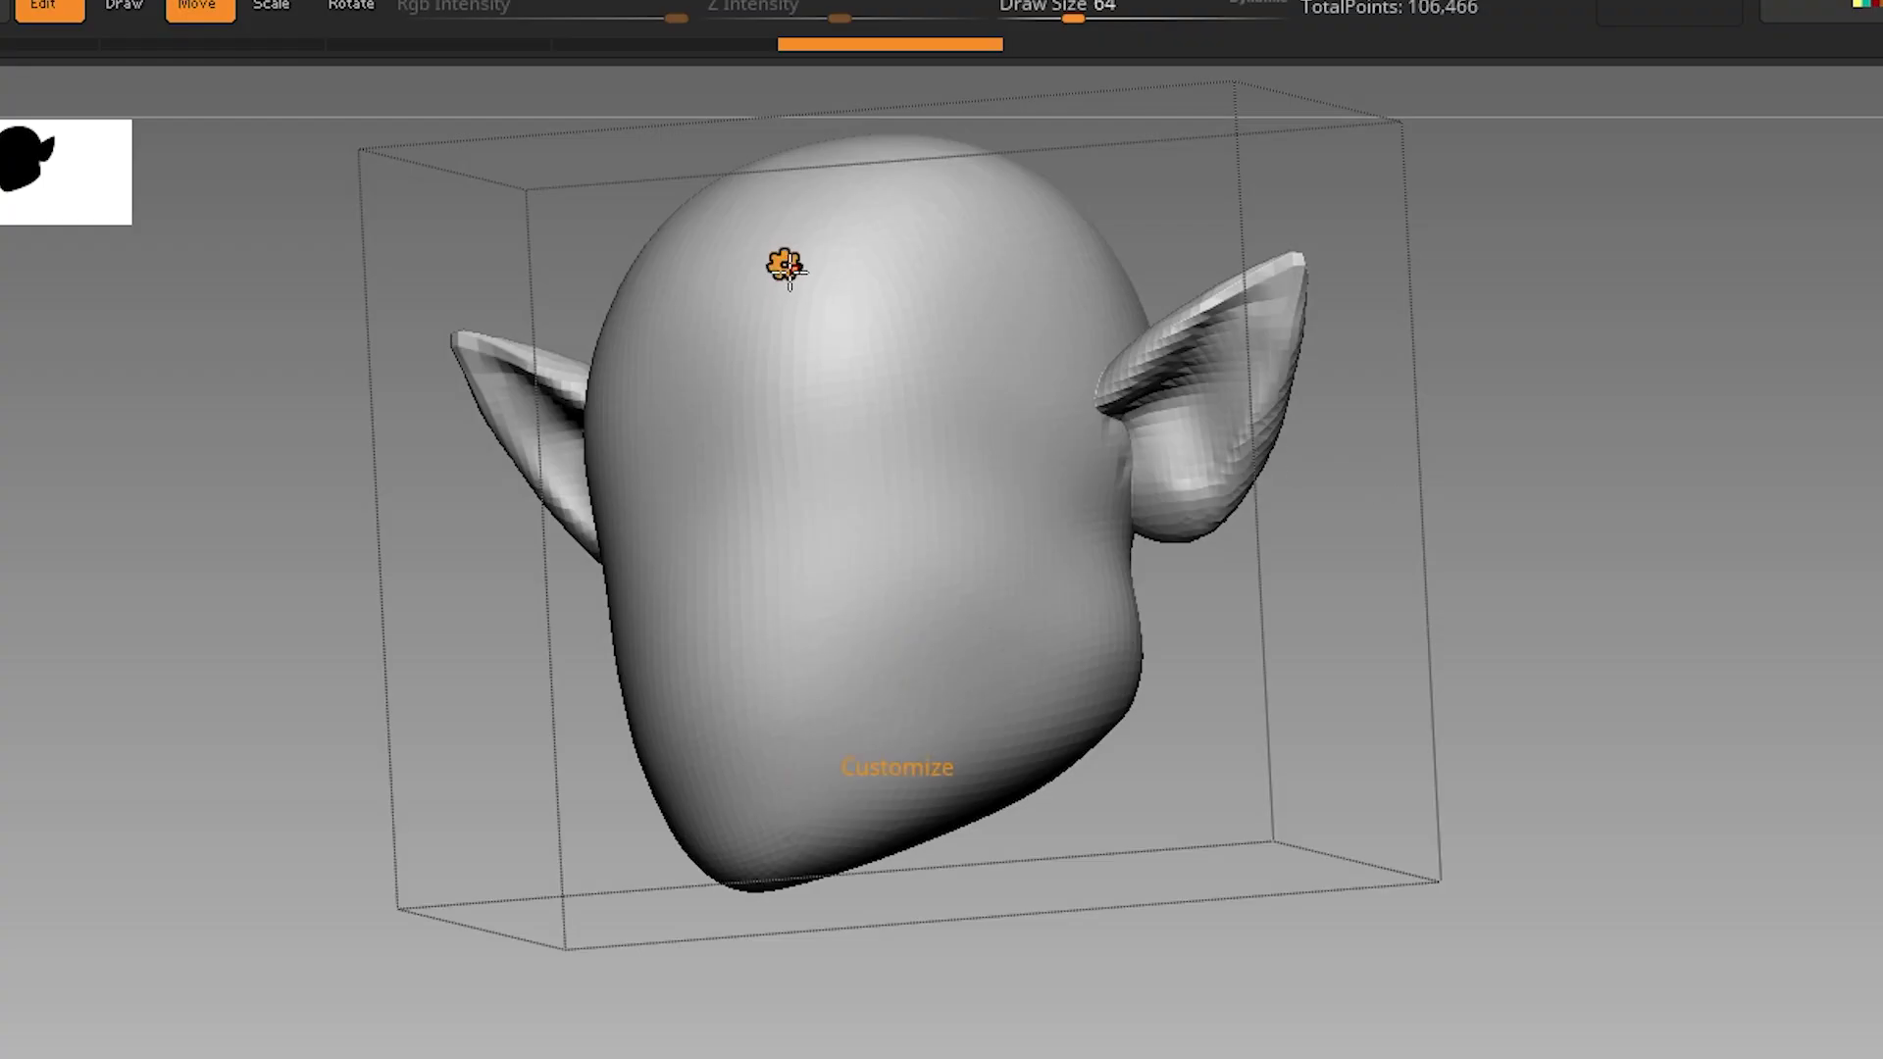
pyautogui.click(783, 265)
pyautogui.click(1281, 273)
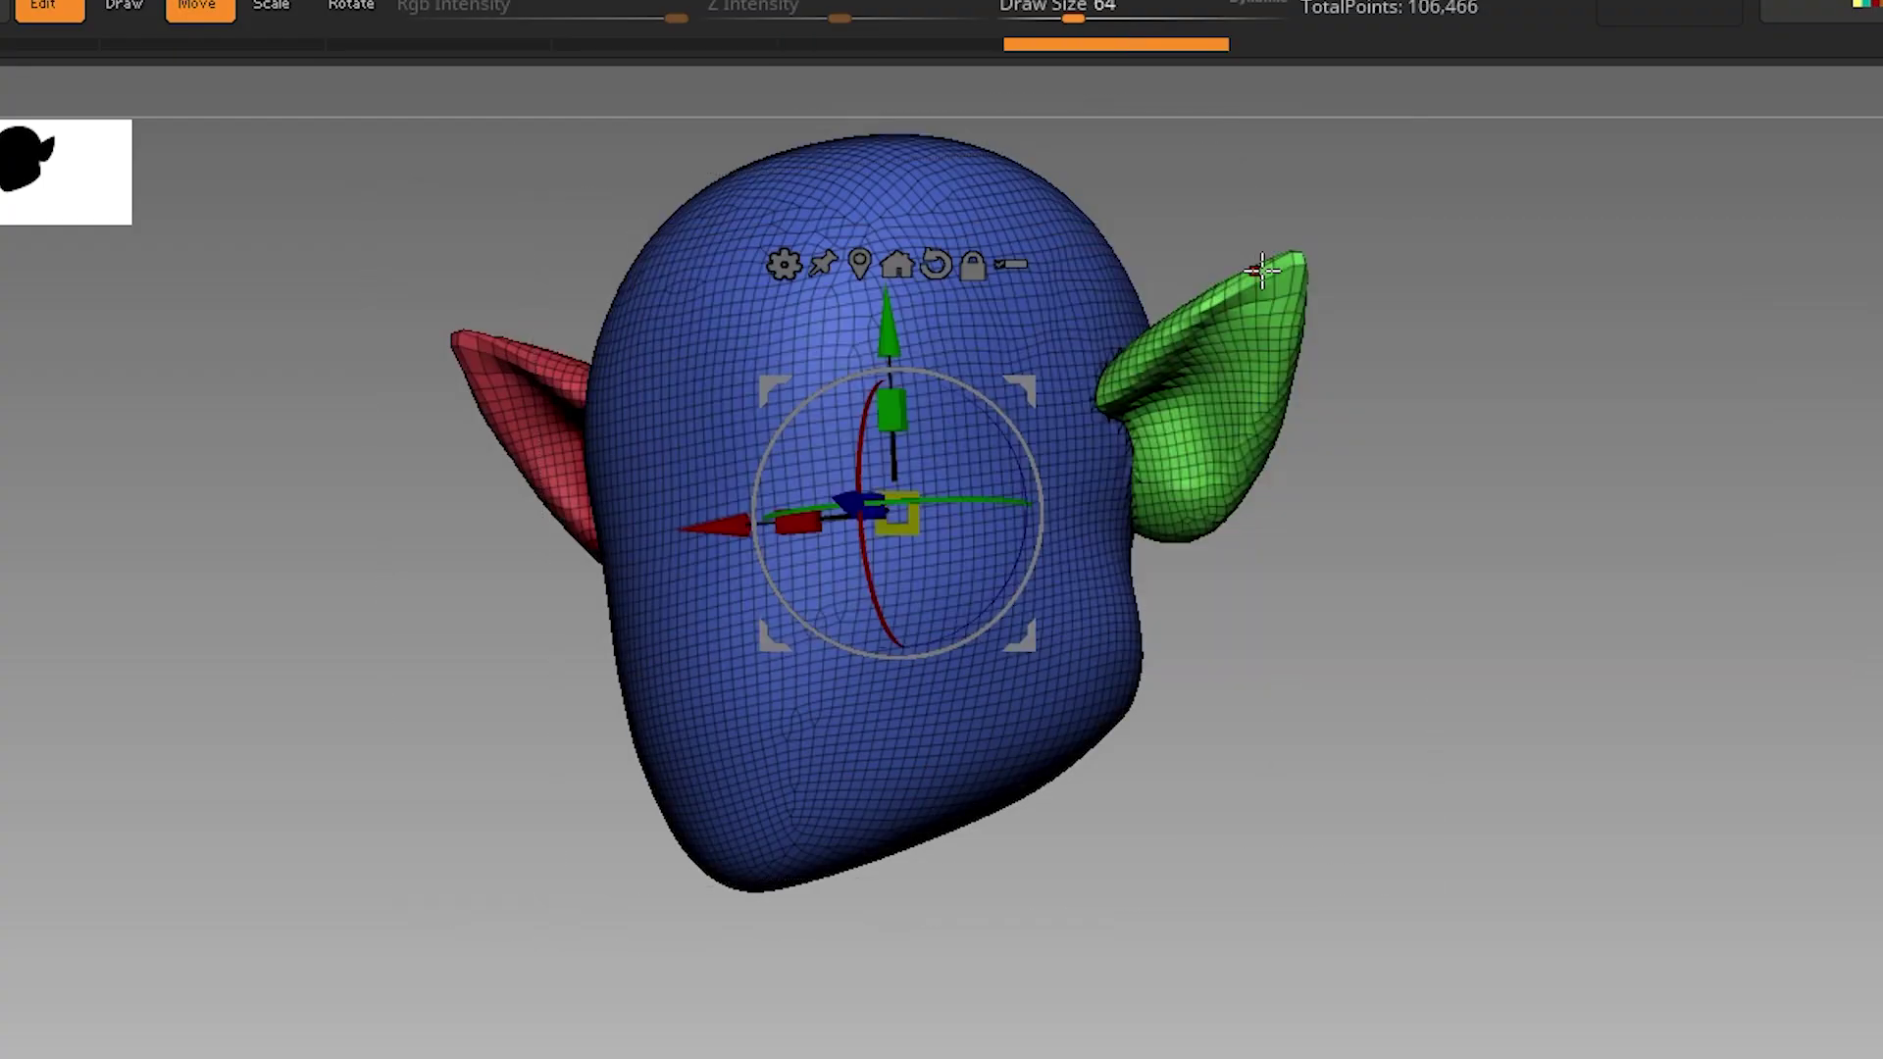
pyautogui.scroll(3, 1561, 442)
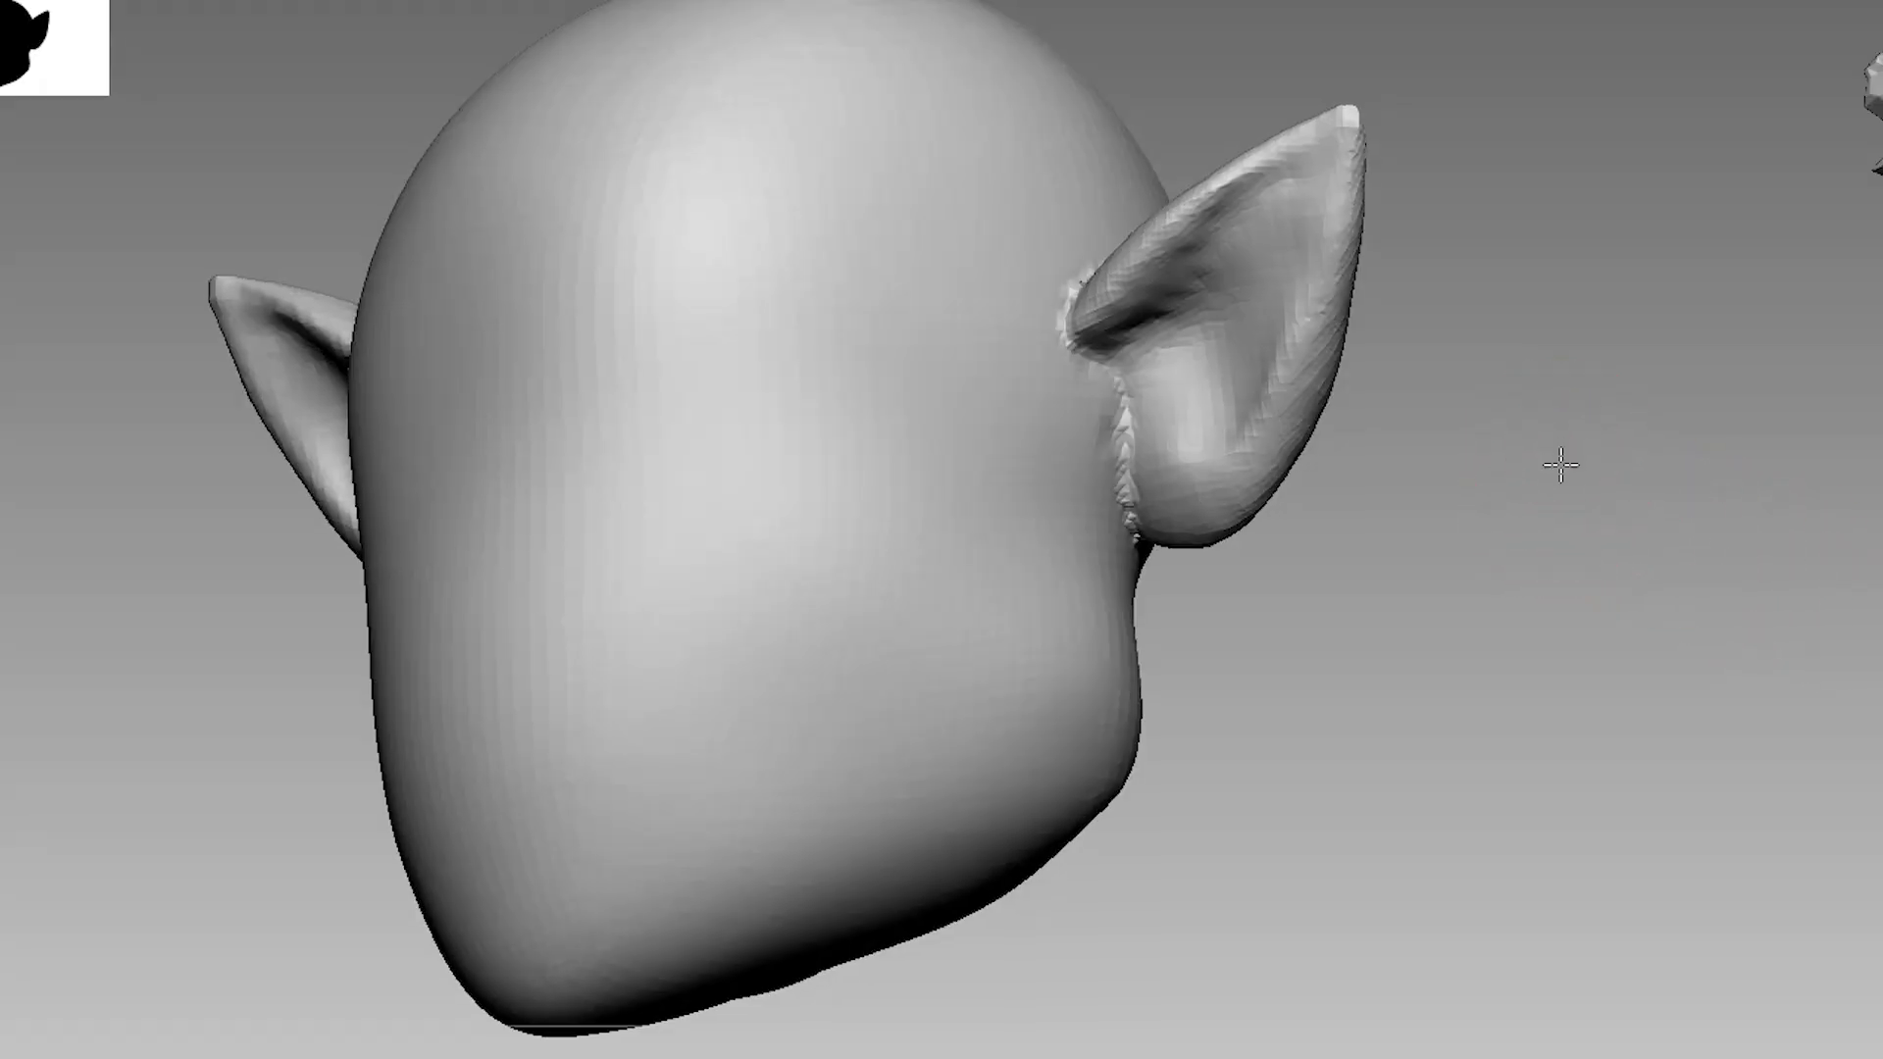
# Zoom in on the elf head, apply the union remesh, and show polyframes
pyautogui.keyDown('ctrl'); pyautogui.moveTo(1560, 499); pyautogui.dragTo(1538, 553, button='right'); pyautogui.keyUp('ctrl')
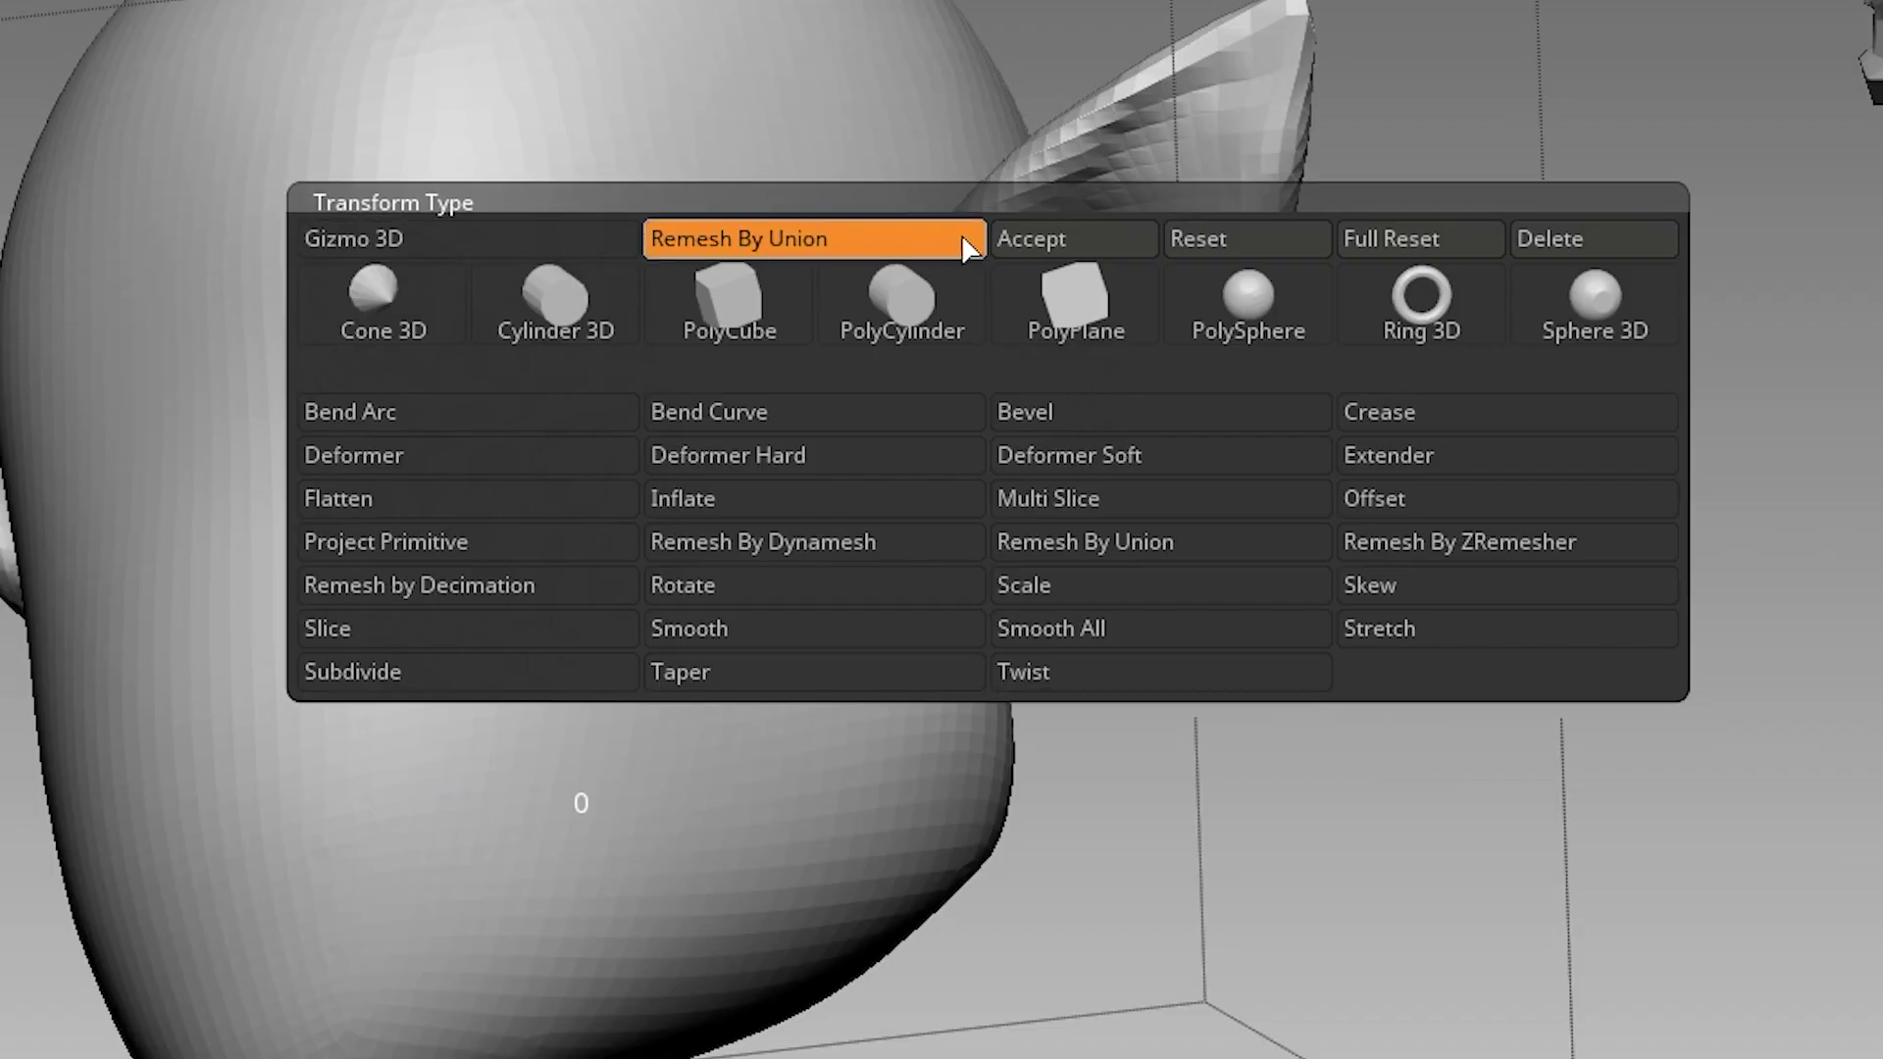
pyautogui.click(1034, 234)
pyautogui.hotkey('shift', 'f')
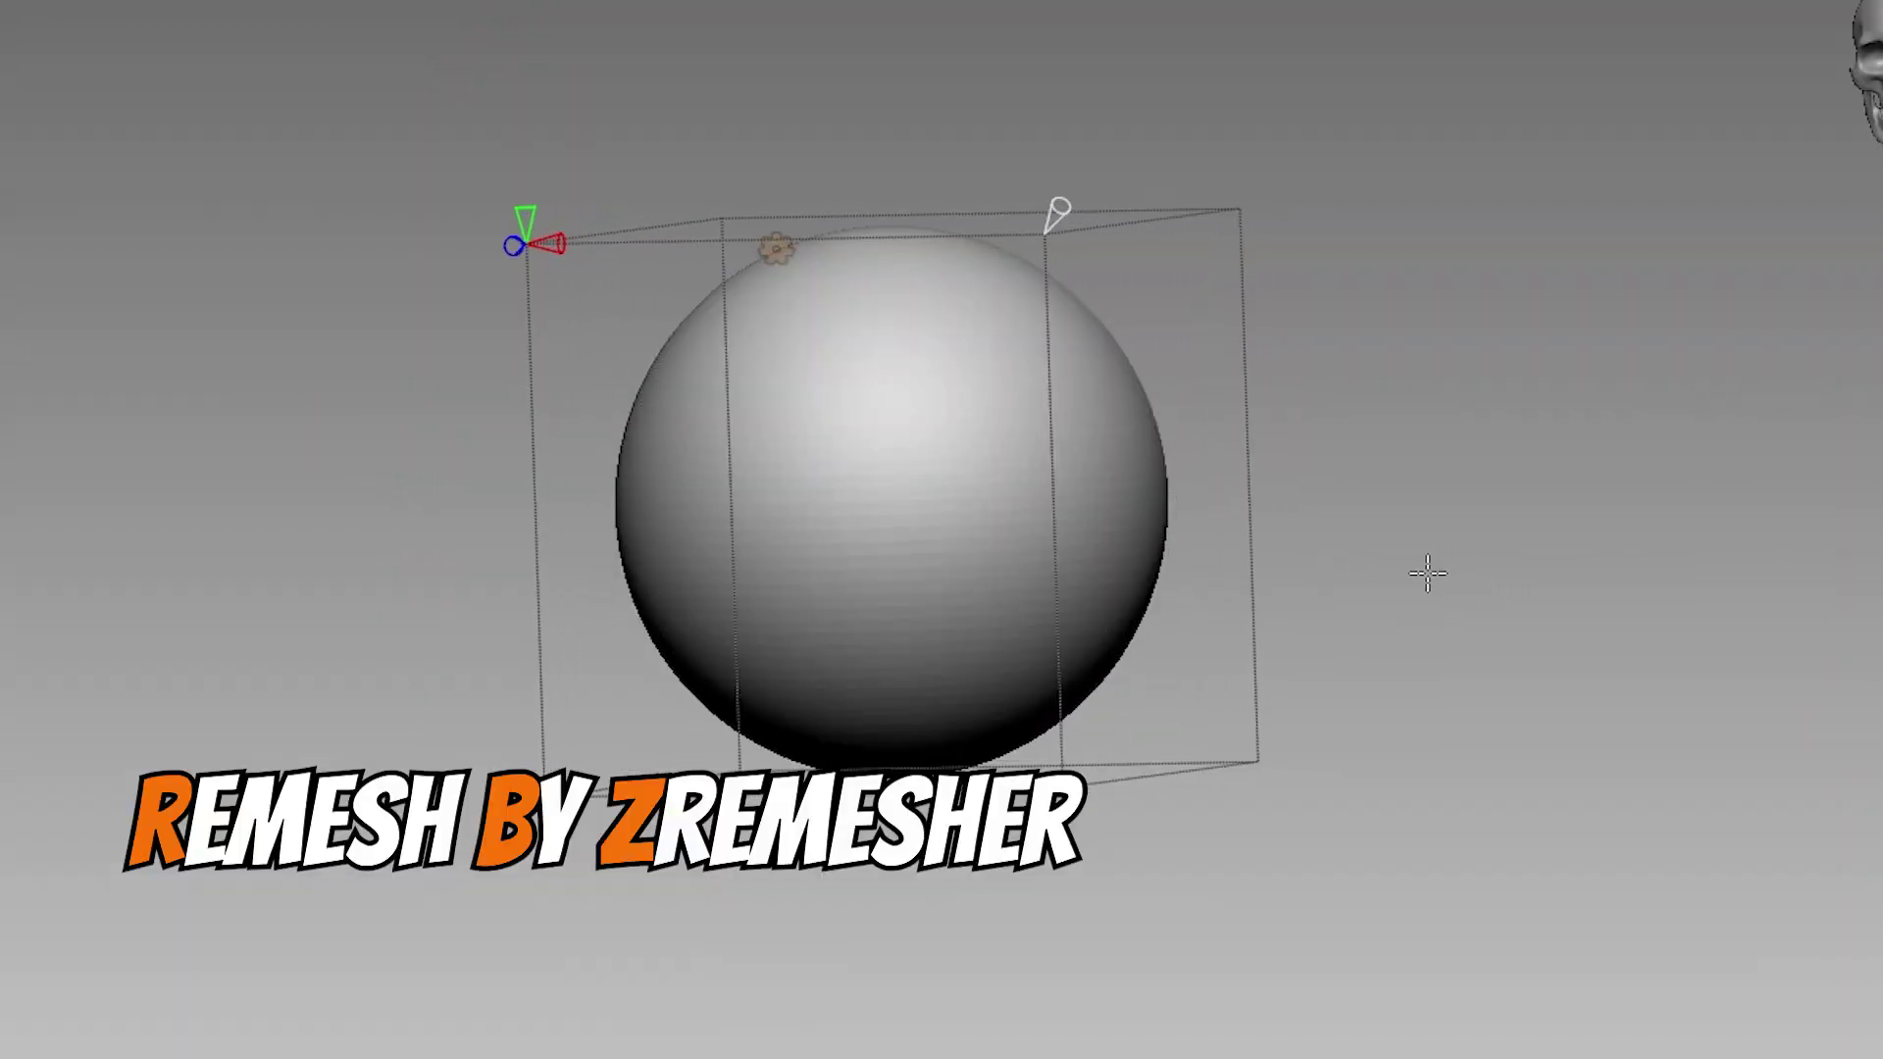
# Drag the decimation handle to lower the spheres' polygon count toward a 500 target
pyautogui.moveTo(1427, 575); pyautogui.dragTo(1513, 577)
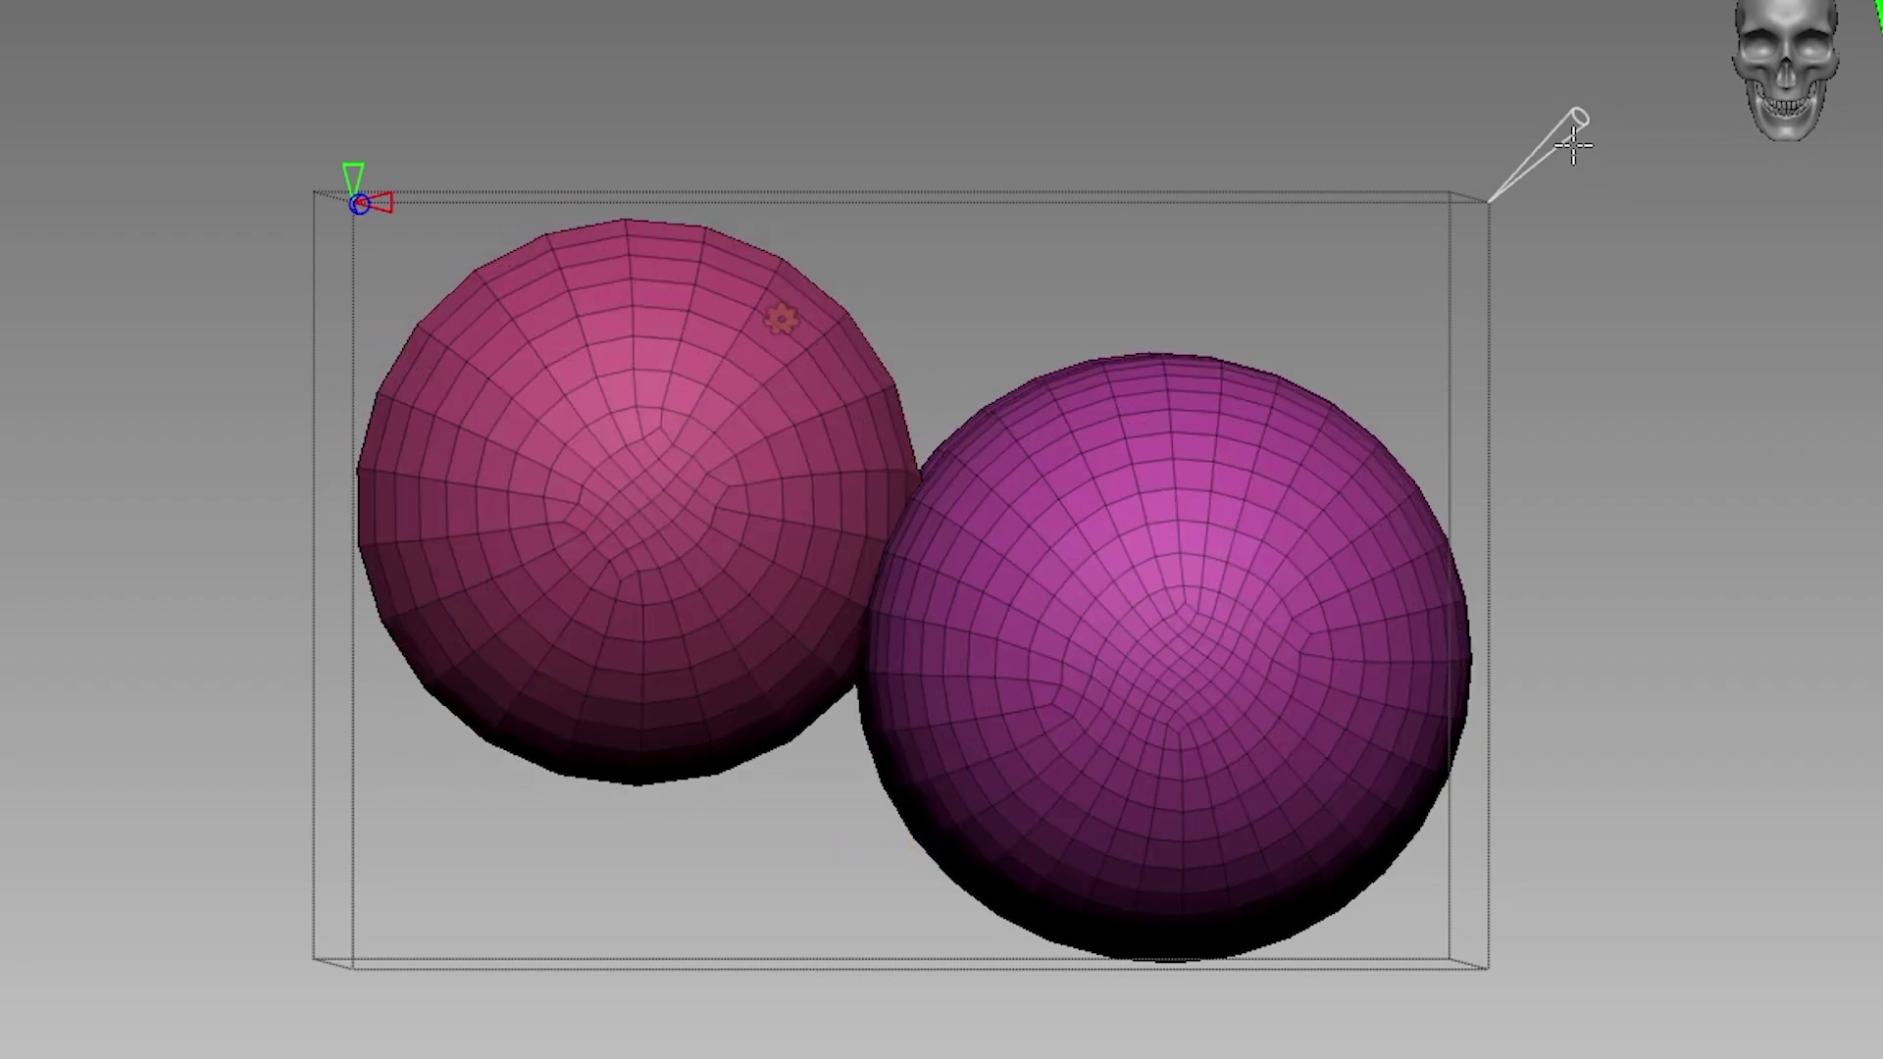
pyautogui.moveTo(1733, 428); pyautogui.dragTo(1530, 482)
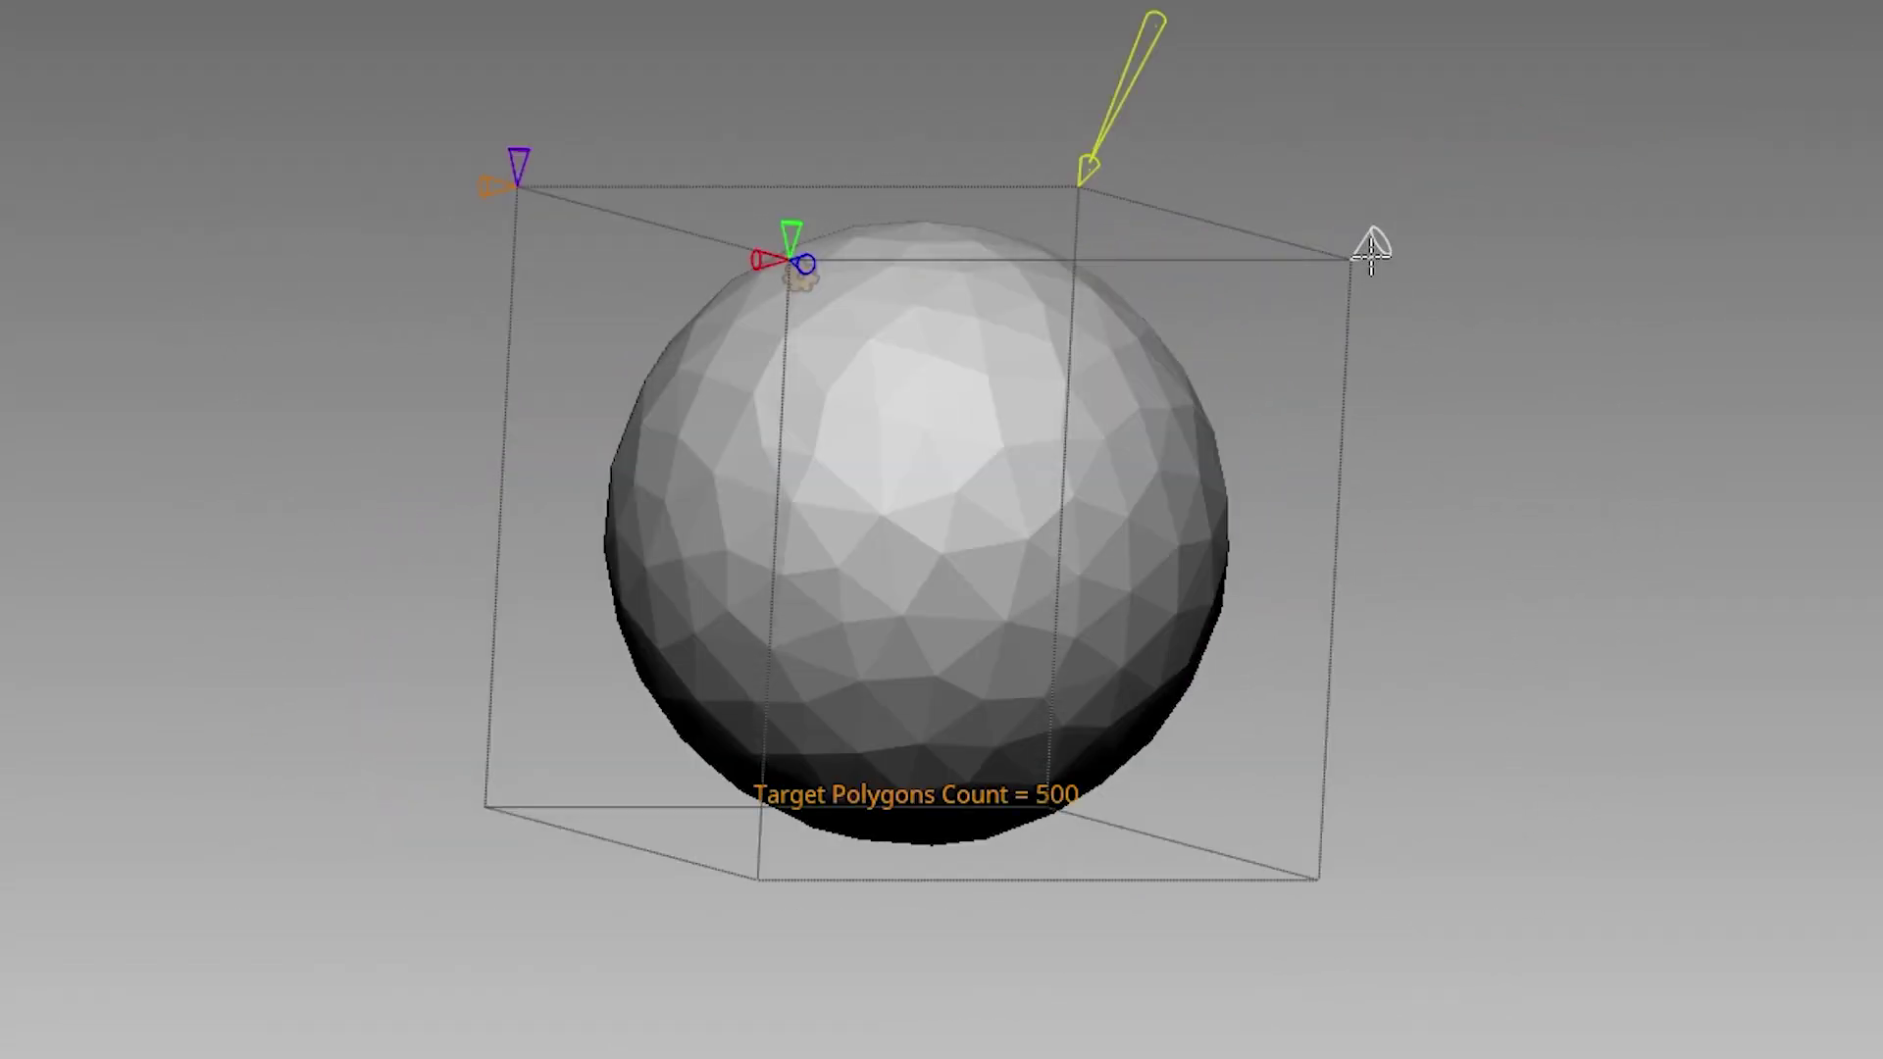
# Decimate the sphere and the red panda head, then expand Zplugin's Decimation Master settings
pyautogui.moveTo(1372, 245); pyautogui.dragTo(1476, 209)
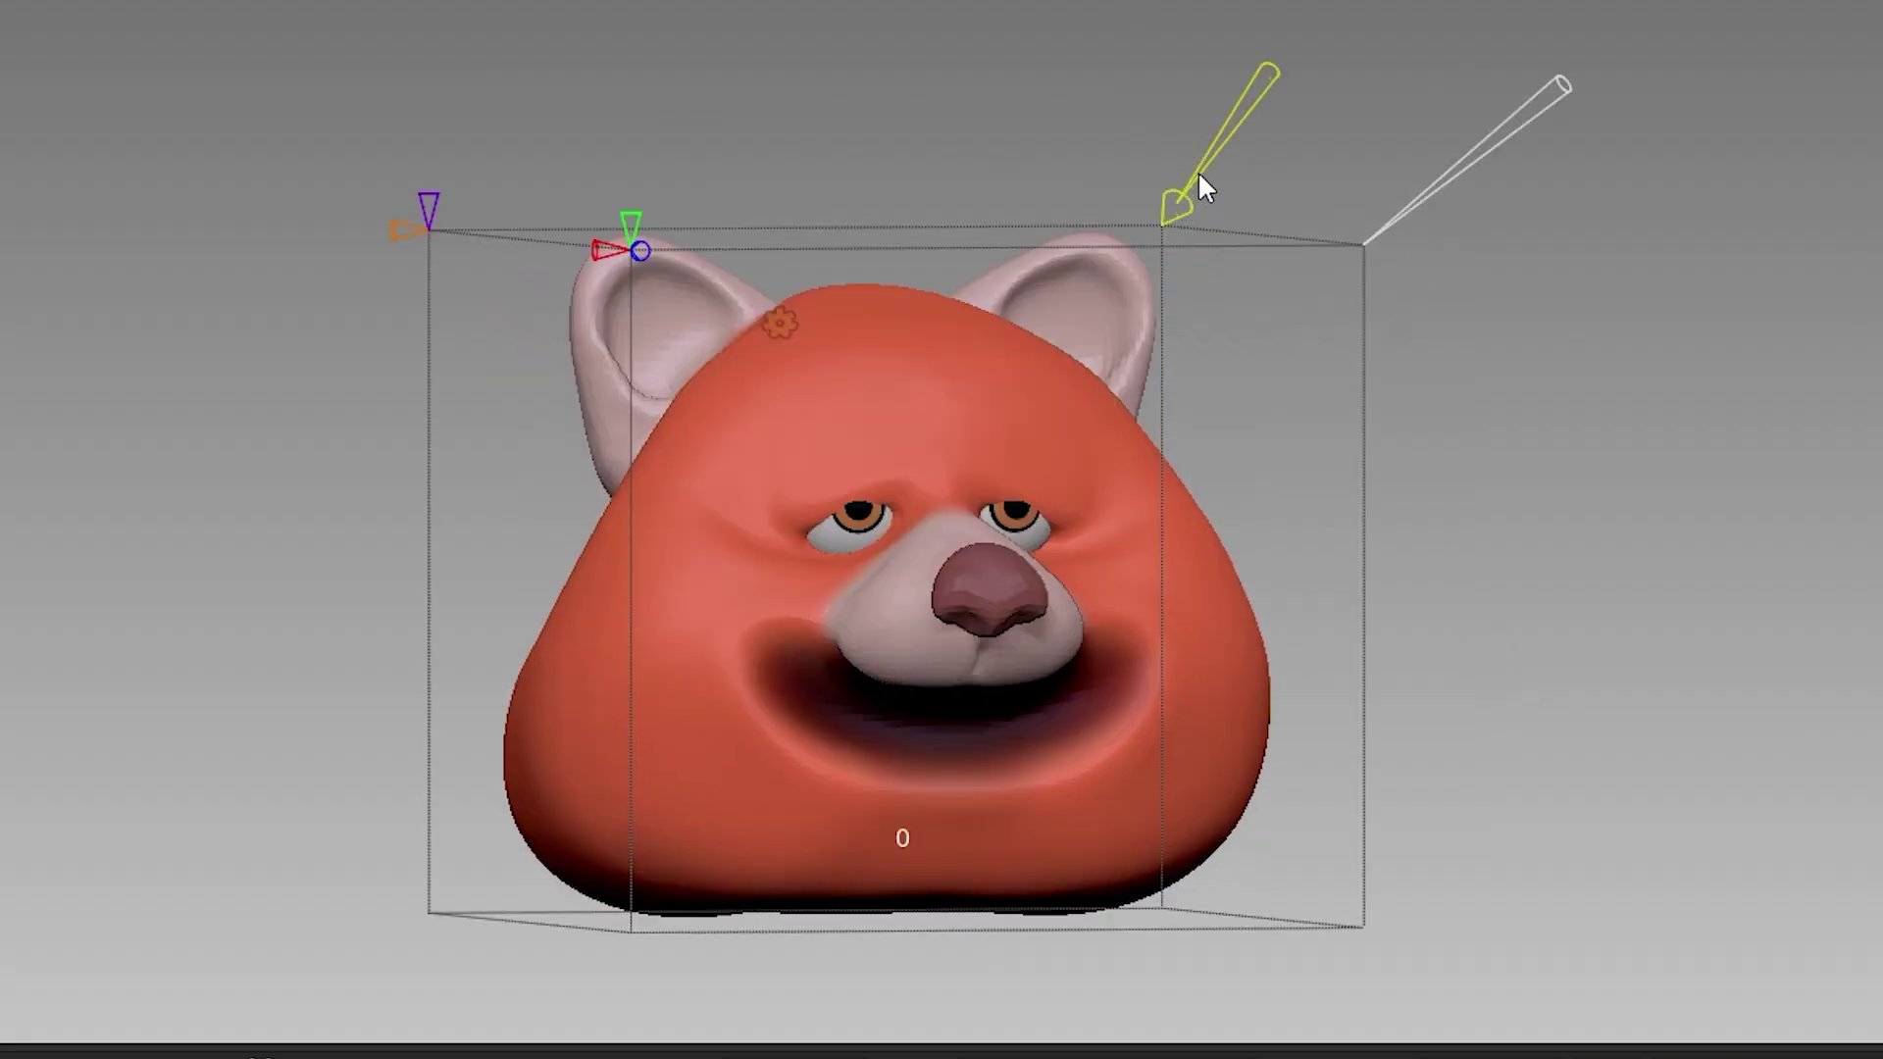
pyautogui.moveTo(1181, 192); pyautogui.dragTo(1224, 146)
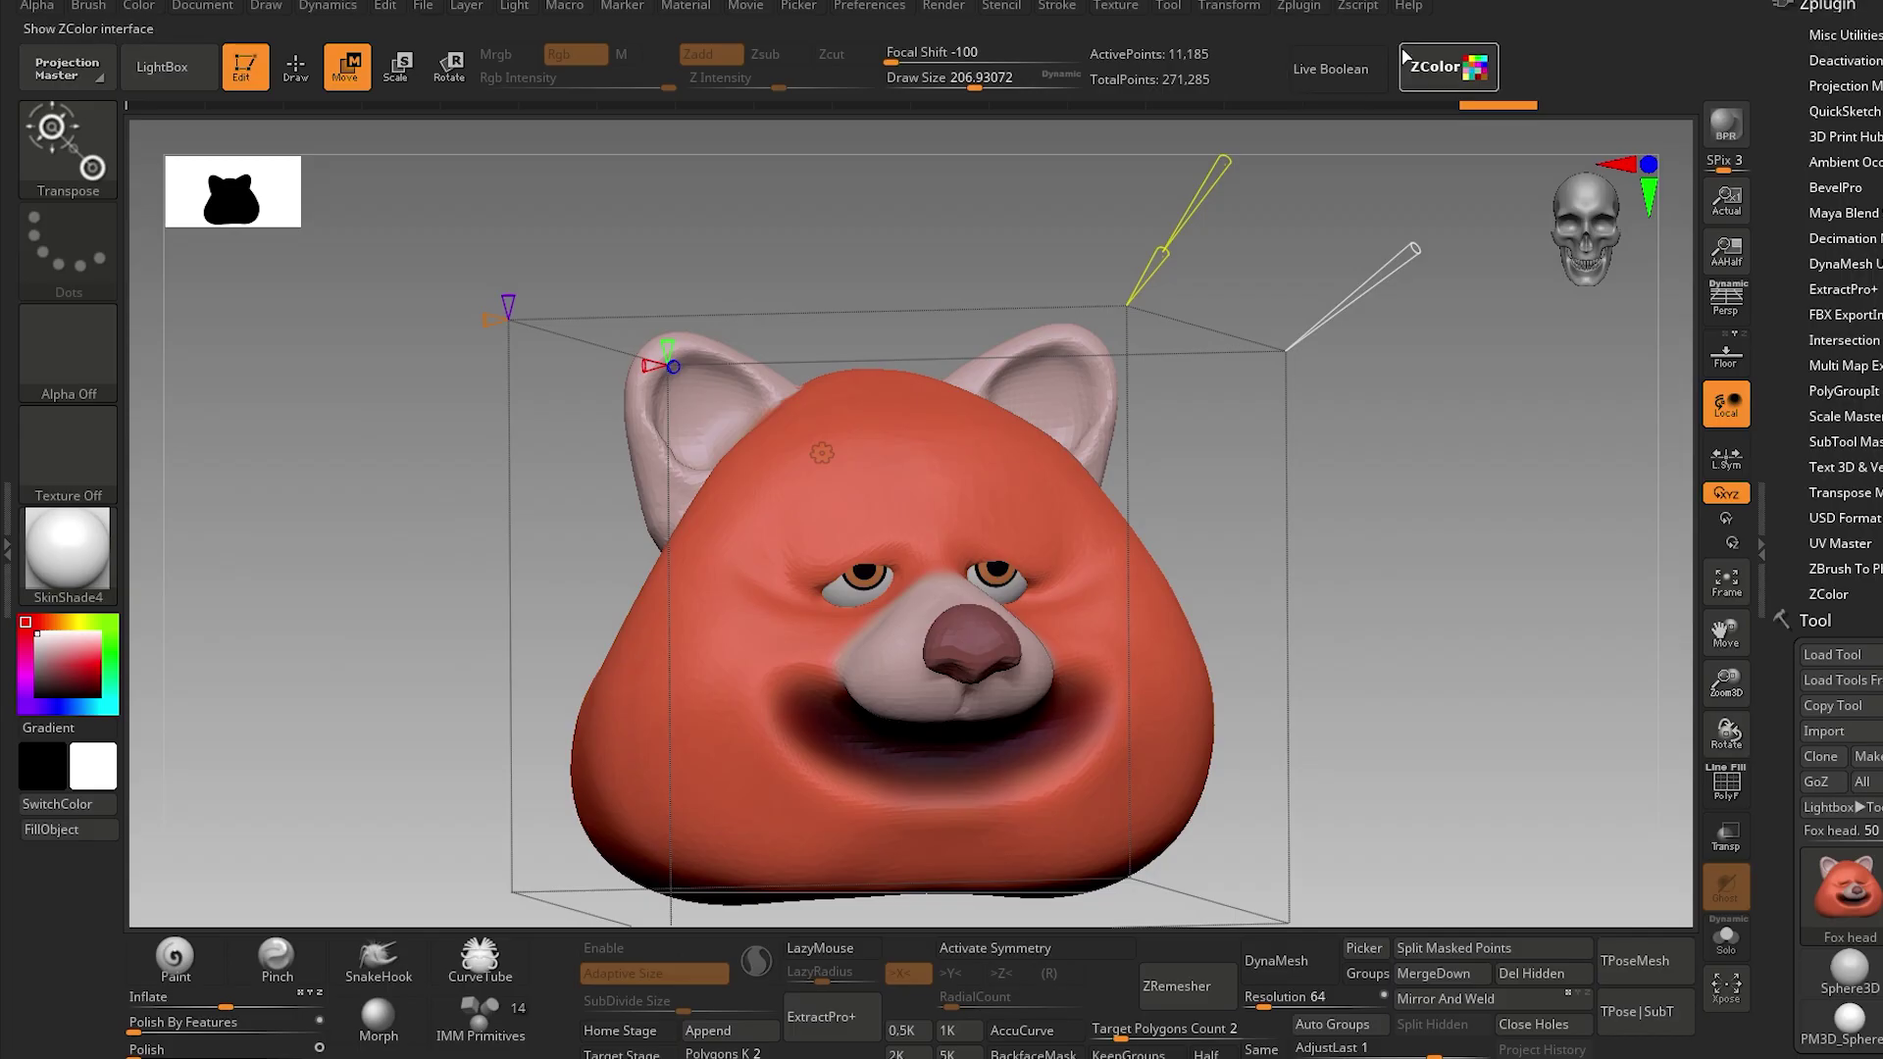
pyautogui.click(1300, 7)
pyautogui.click(1376, 248)
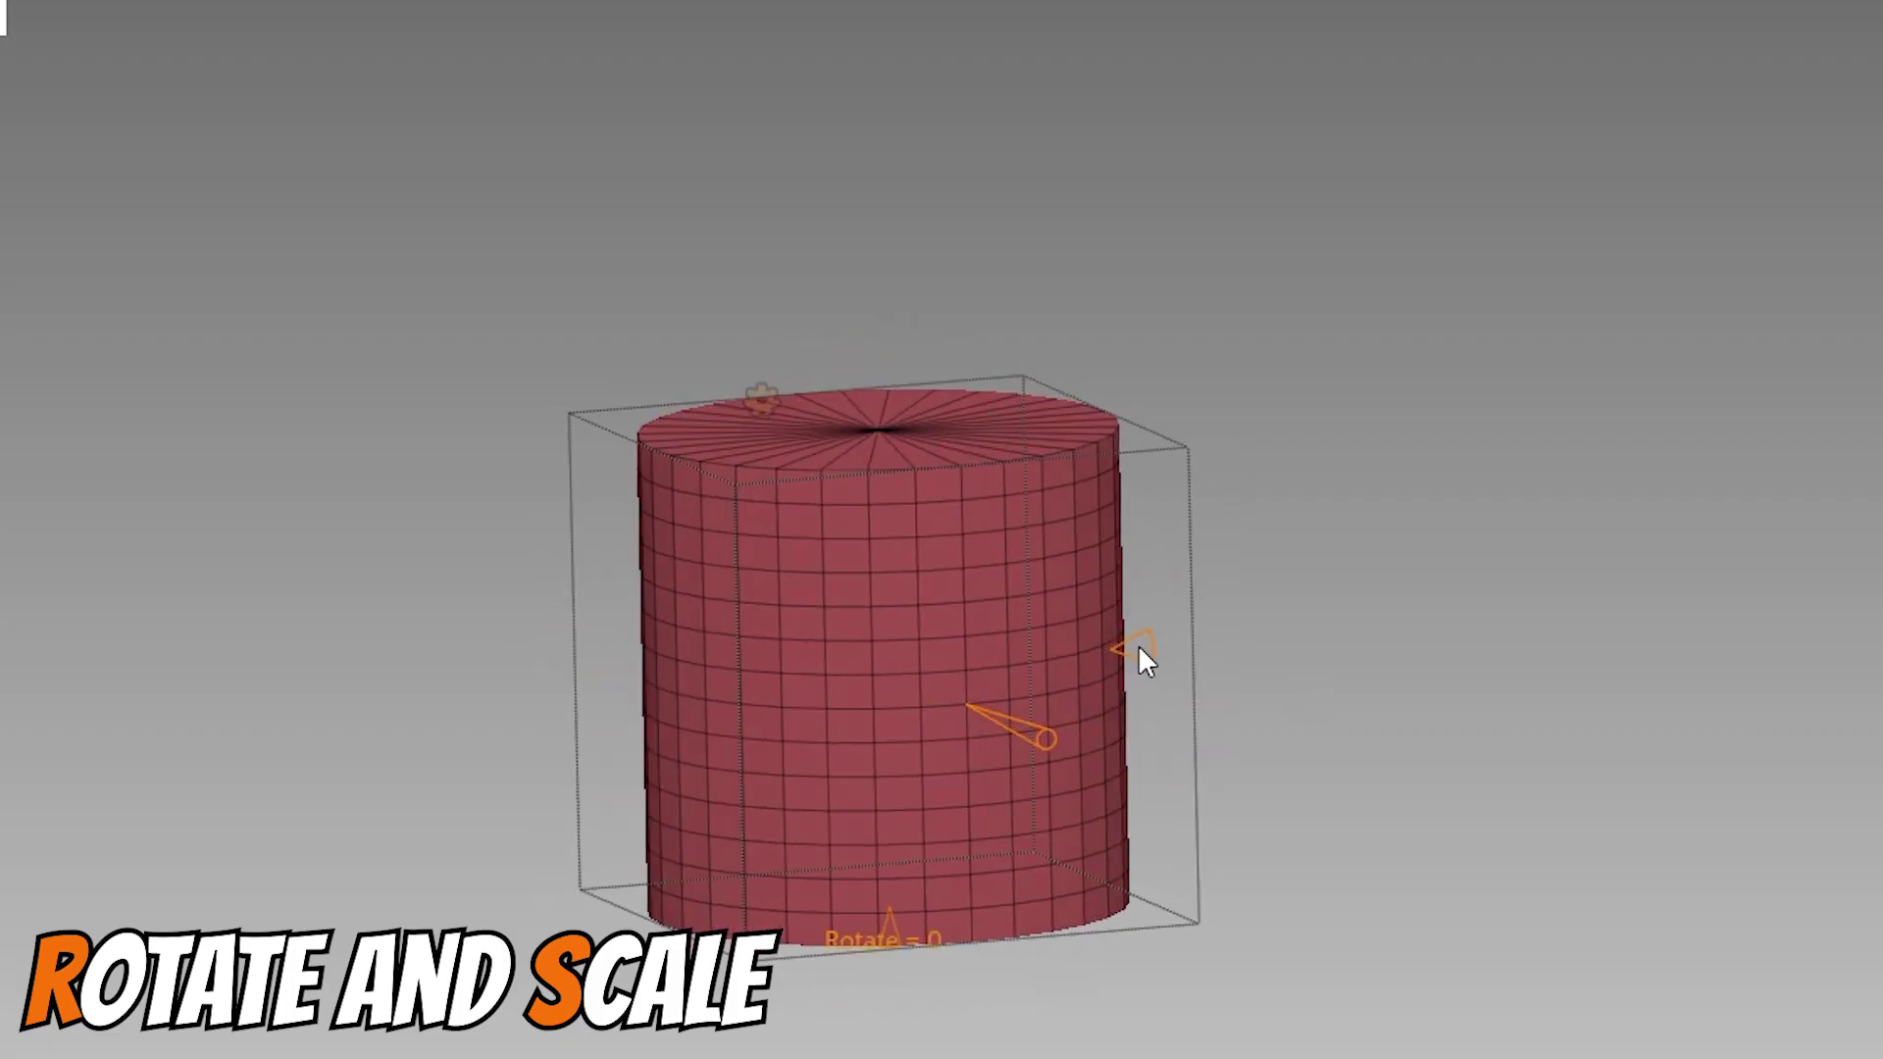
# Rotate the cylinder back upright, then tip it onto its side
pyautogui.moveTo(1411, 644); pyautogui.dragTo(1600, 723)
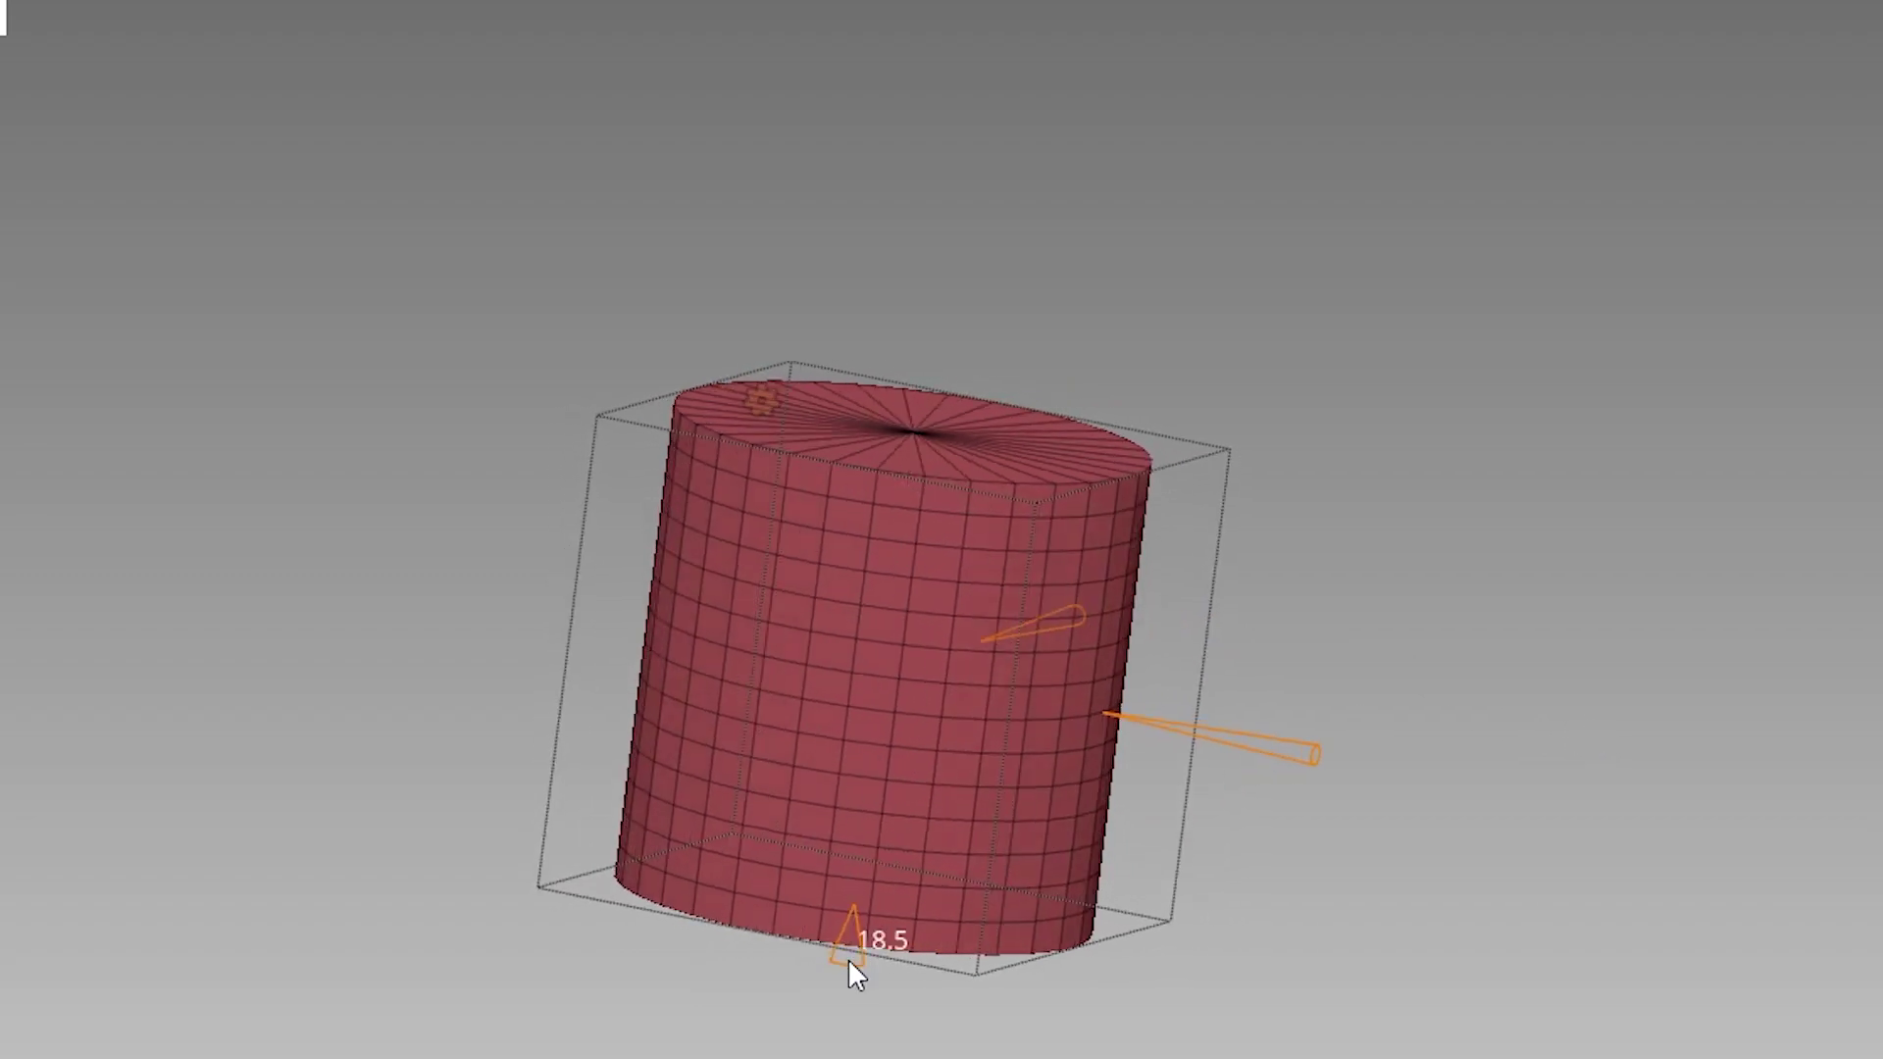
pyautogui.moveTo(847, 966); pyautogui.dragTo(847, 1017)
pyautogui.moveTo(1030, 1016); pyautogui.dragTo(1237, 944)
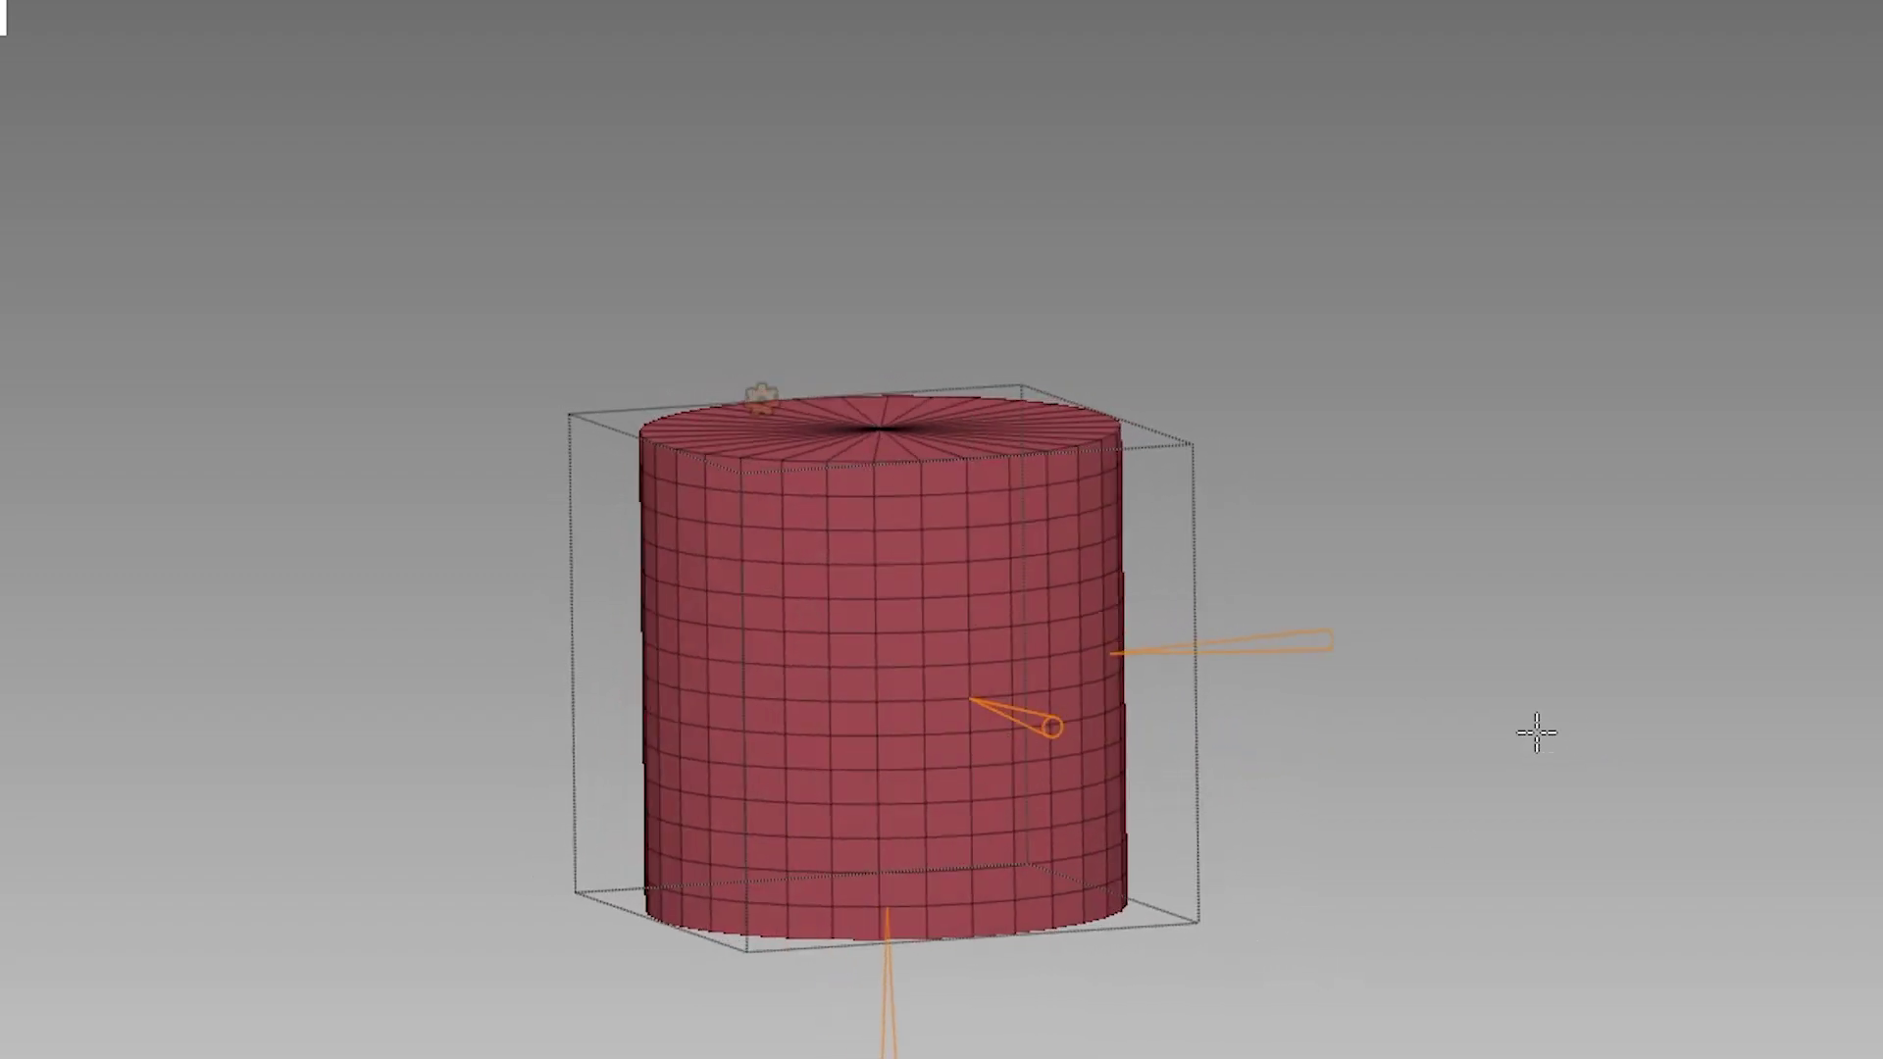
pyautogui.moveTo(1002, 710); pyautogui.dragTo(1013, 853)
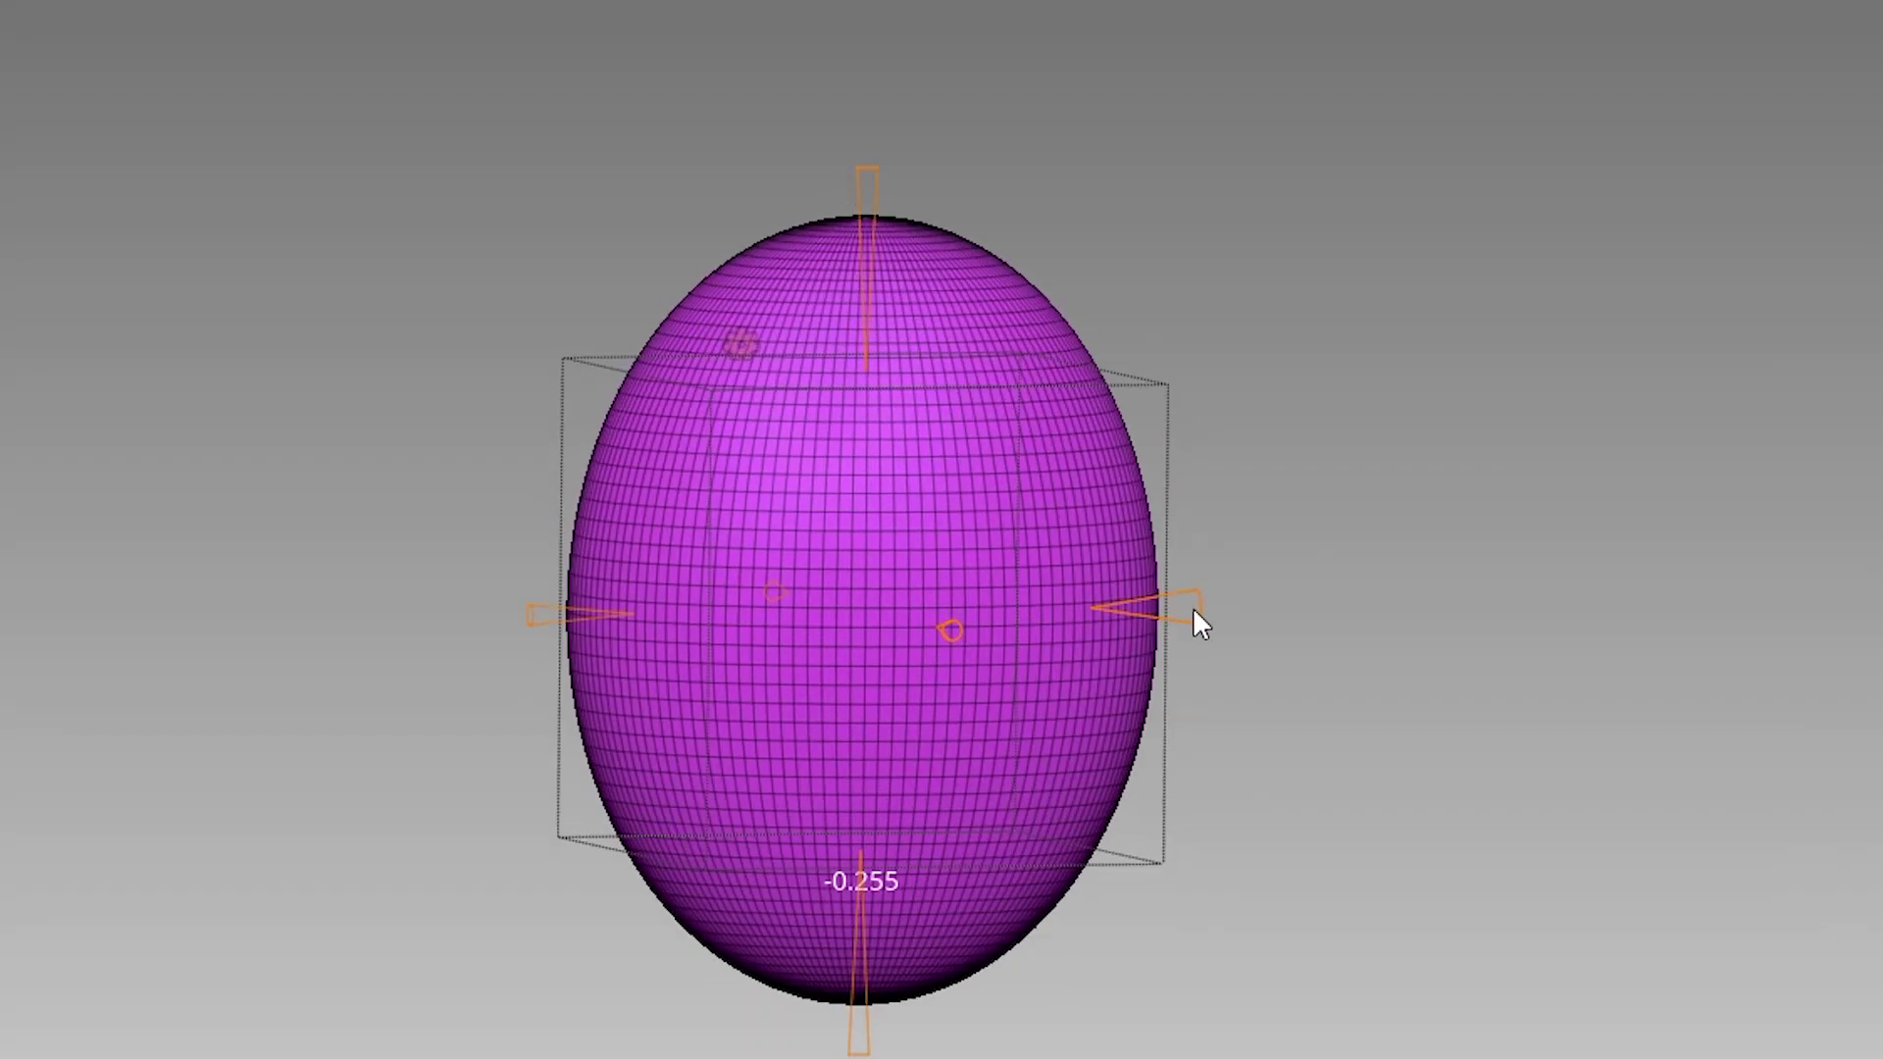
# Scale the purple ellipsoid into a wide, thin disc, stretching it horizontally and squashing it vertically
pyautogui.moveTo(1194, 608); pyautogui.dragTo(1473, 627)
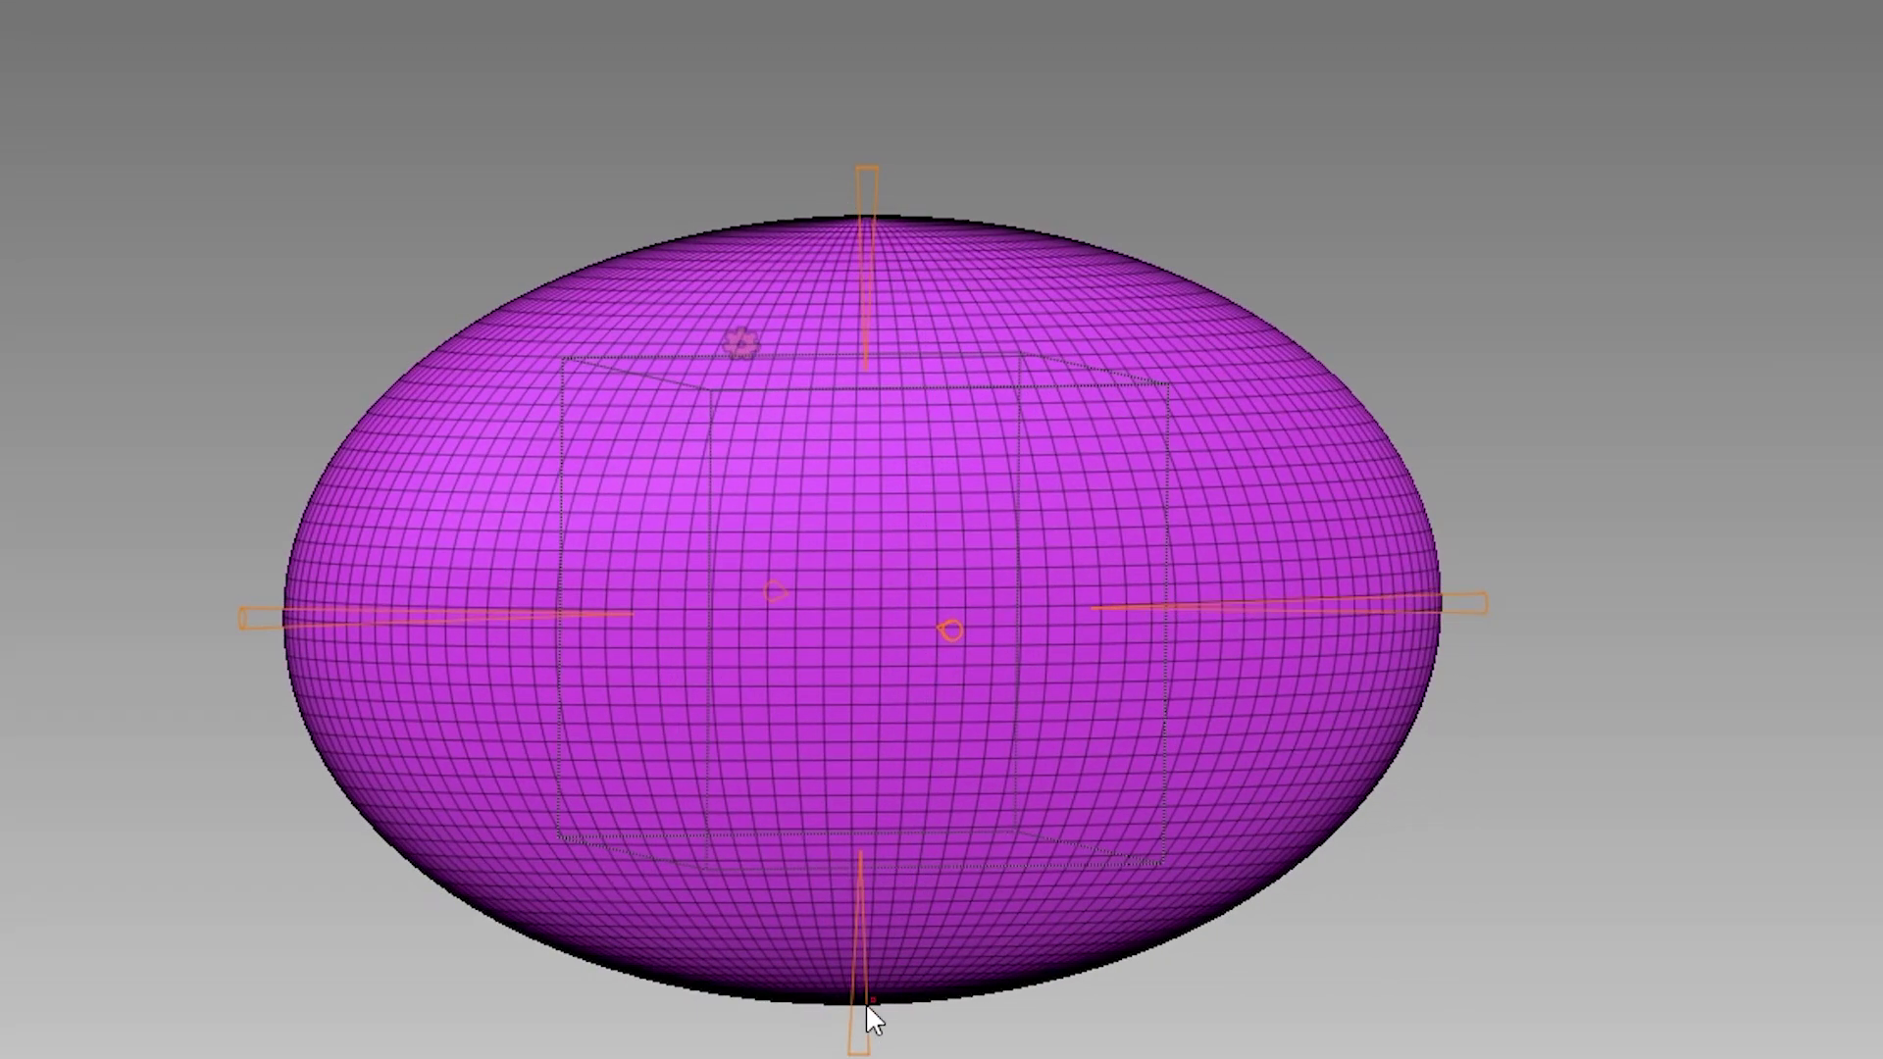
pyautogui.moveTo(854, 1045); pyautogui.dragTo(868, 707)
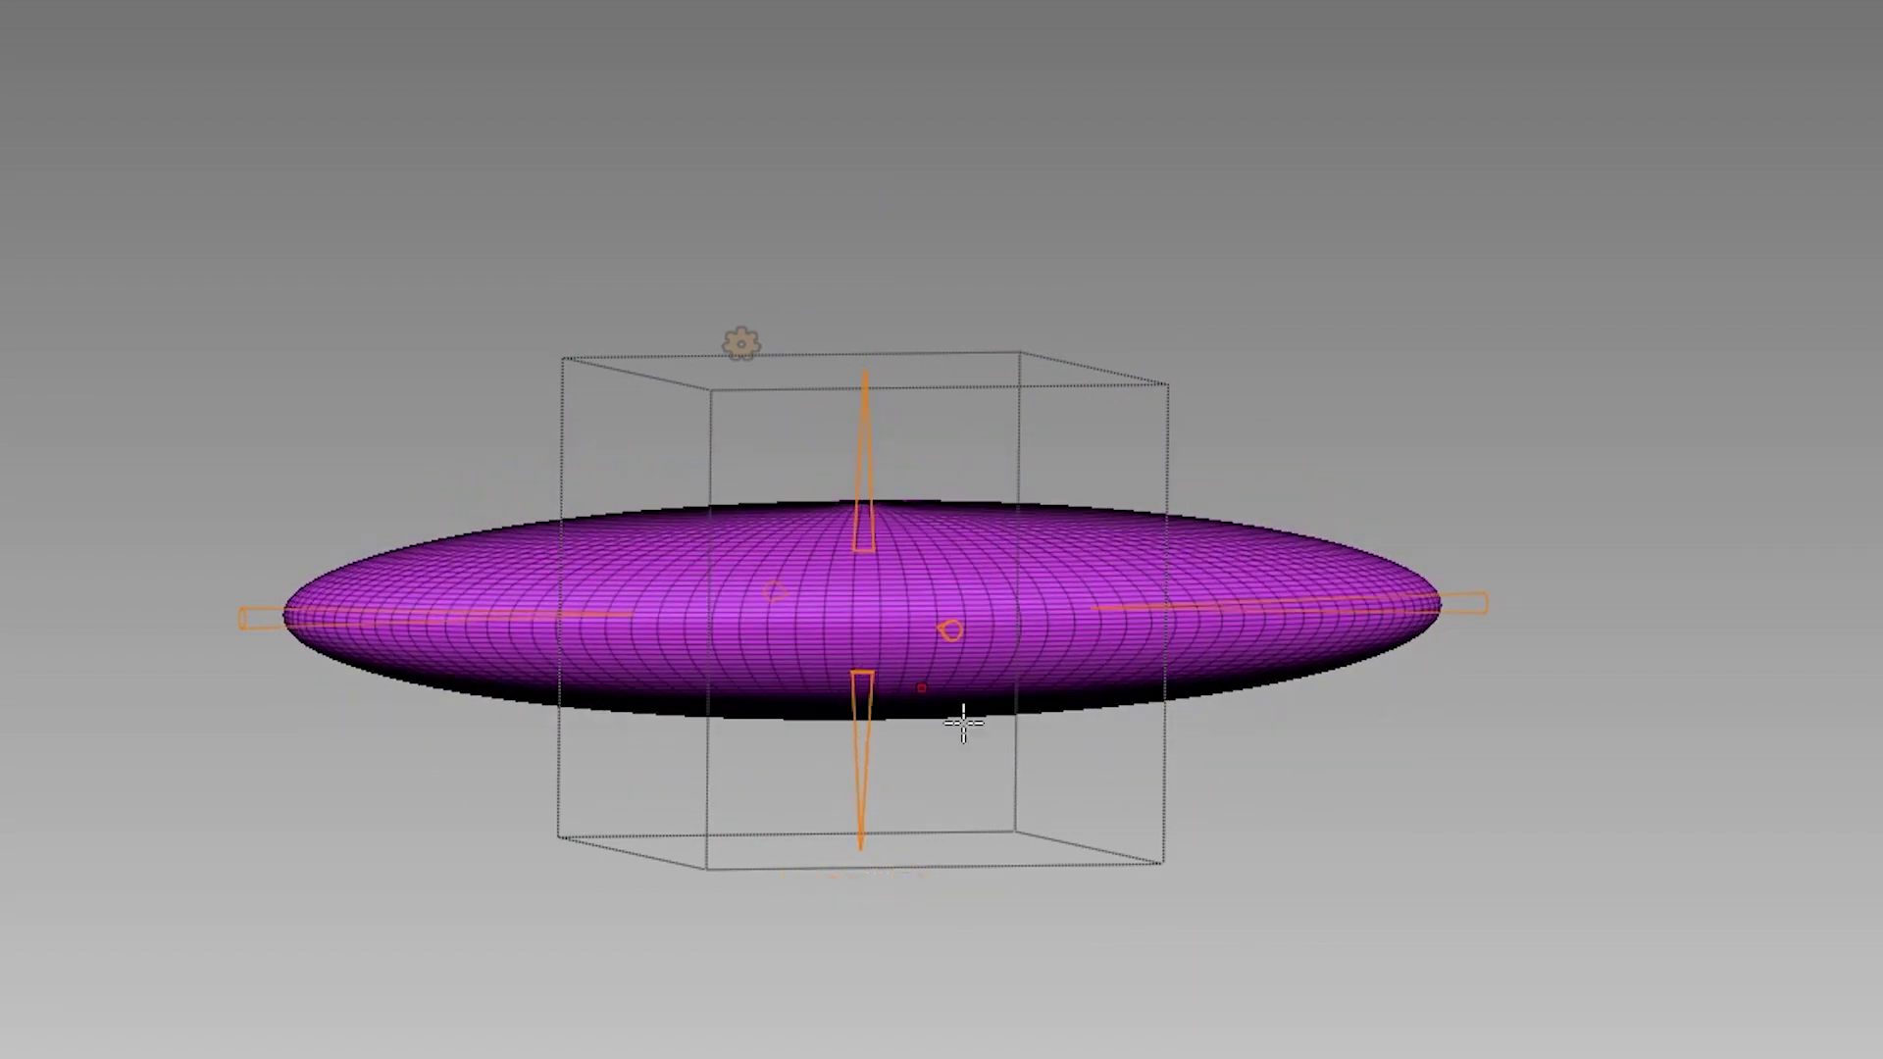
pyautogui.moveTo(1105, 840); pyautogui.dragTo(1141, 1016, button='middle')
pyautogui.moveTo(716, 418); pyautogui.dragTo(507, 214)
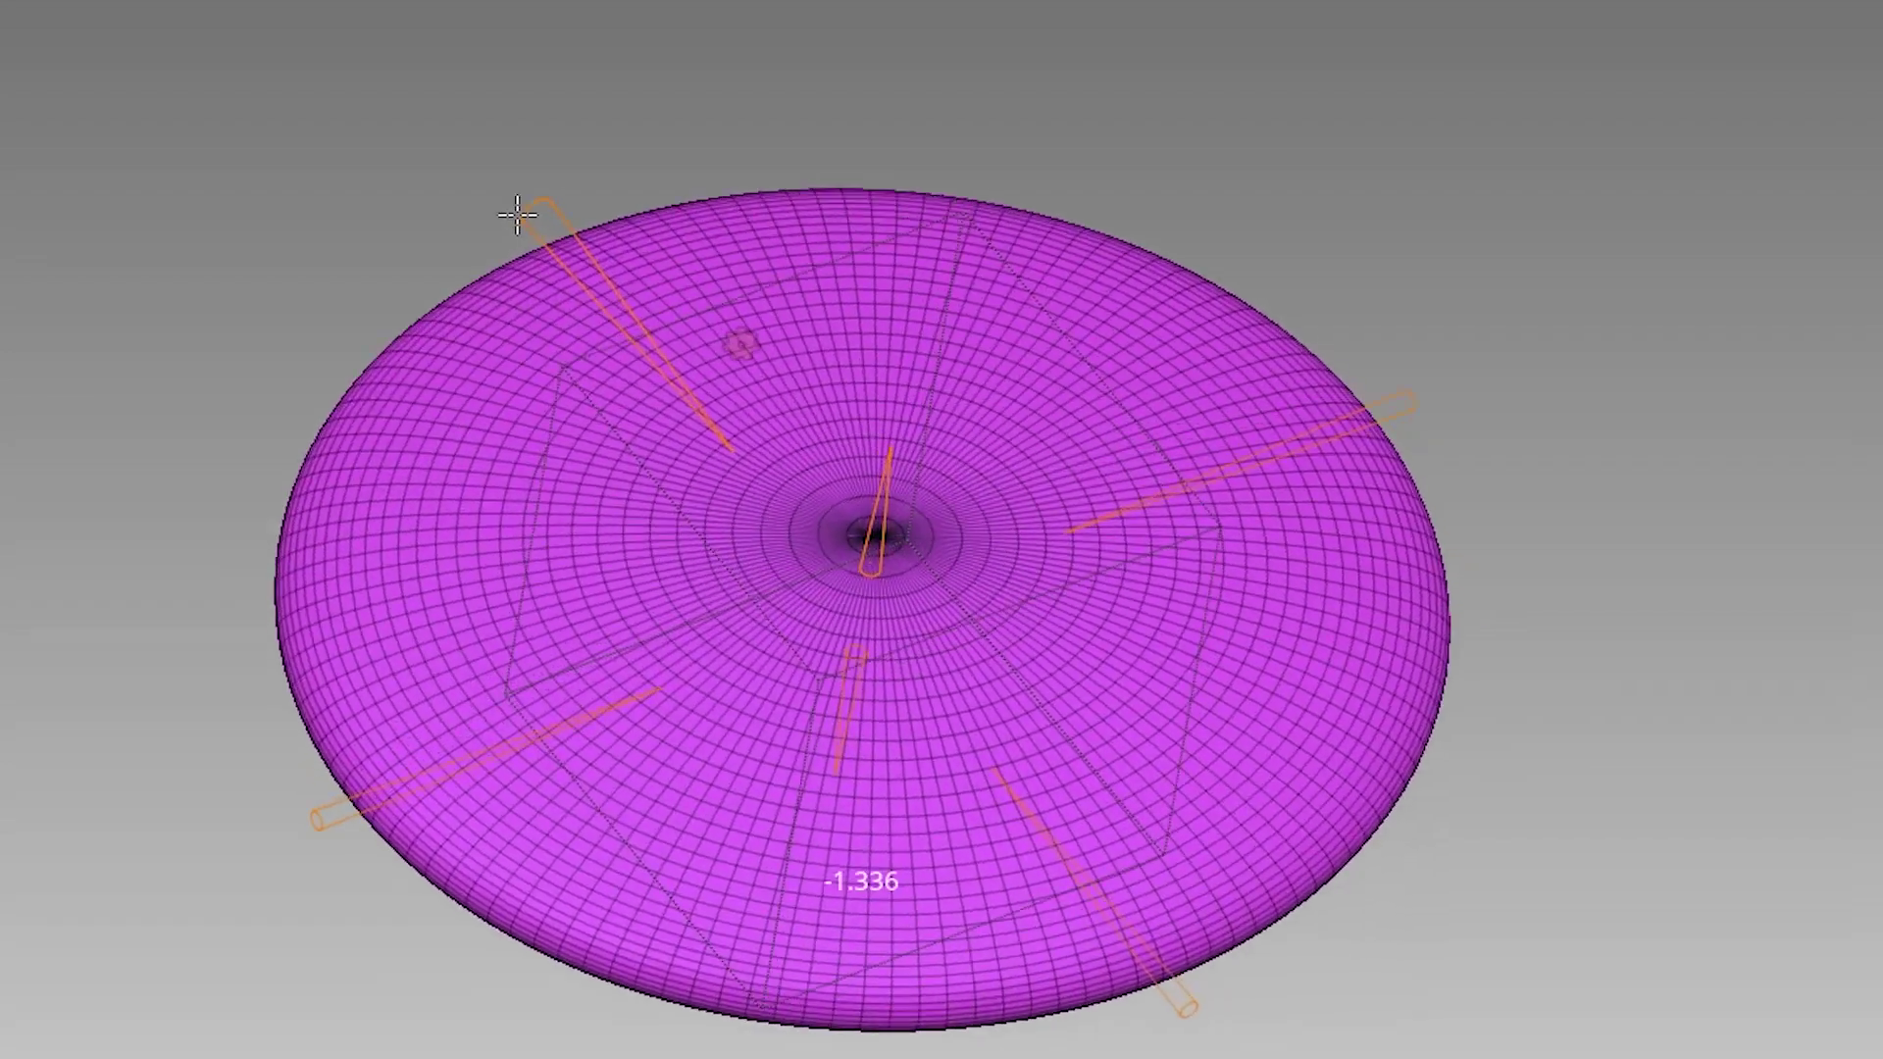
pyautogui.moveTo(1678, 803); pyautogui.dragTo(1681, 701, button='middle')
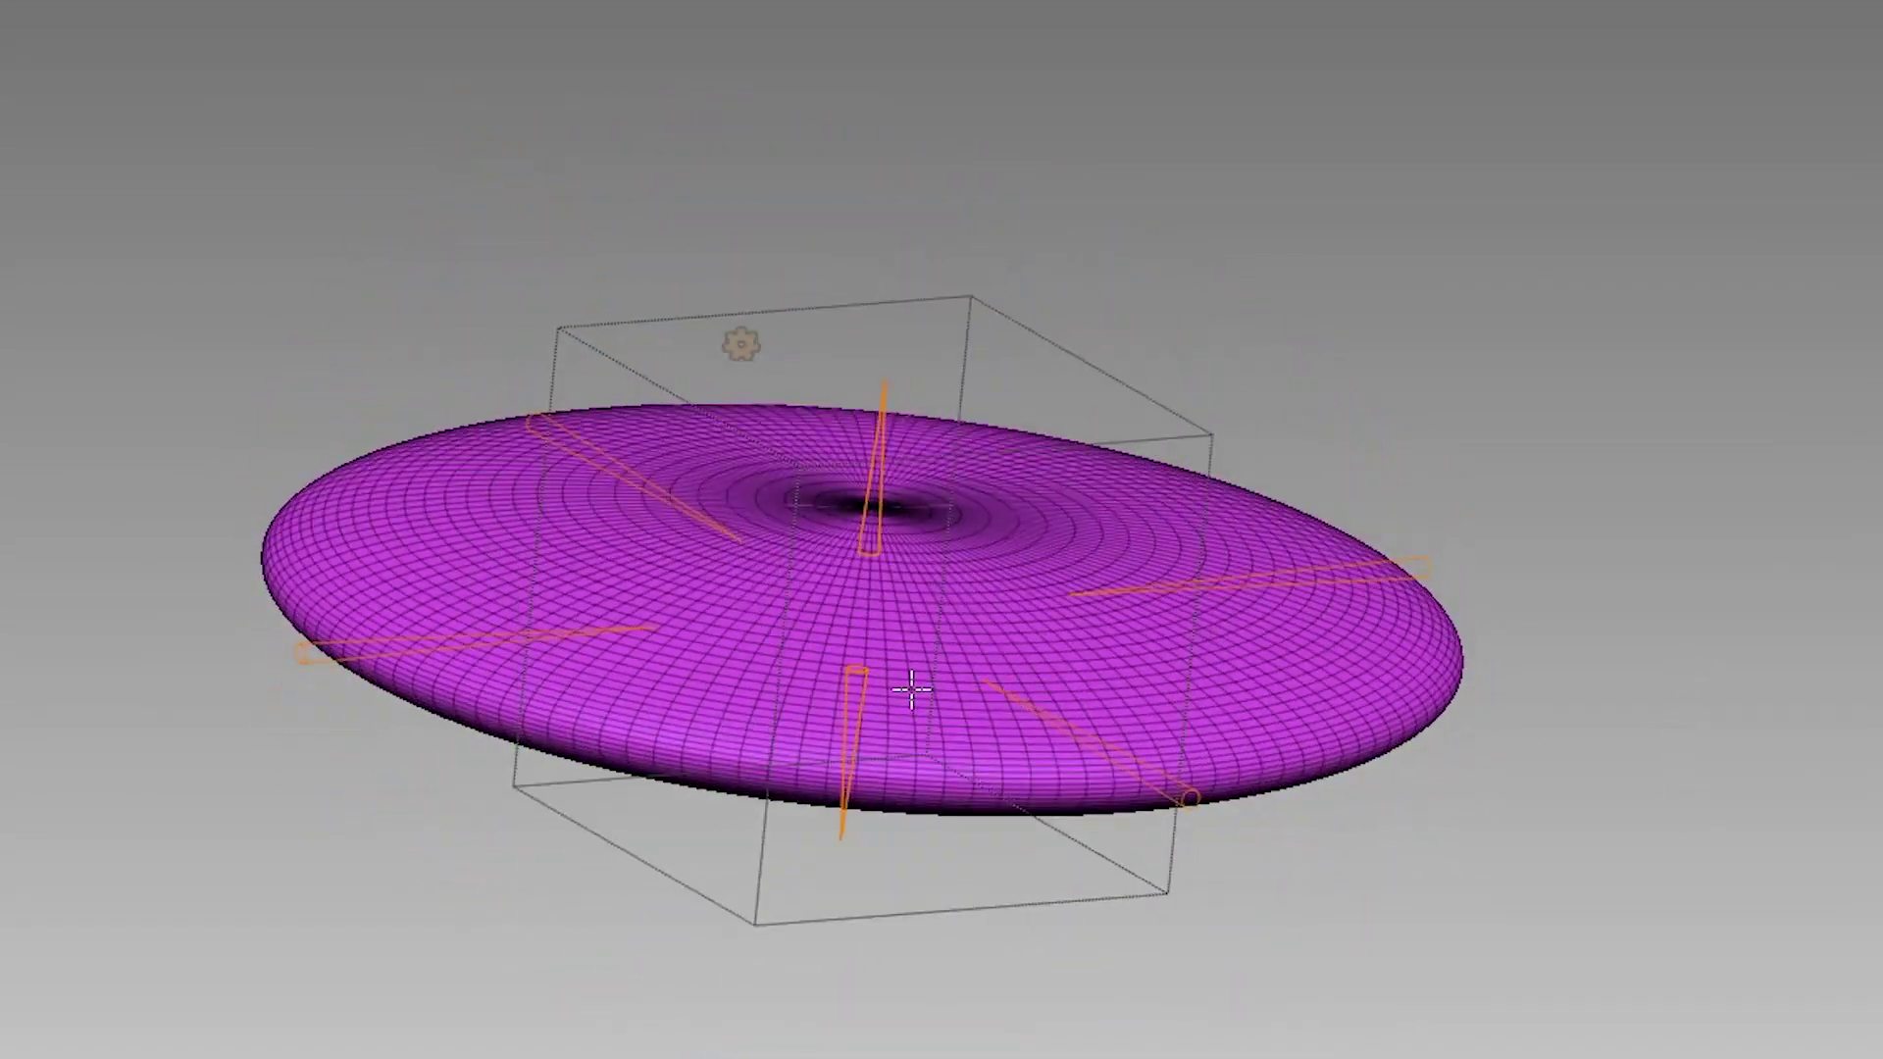
pyautogui.moveTo(862, 689)
pyautogui.mouseDown()
pyautogui.moveTo(868, 755)
pyautogui.moveTo(869, 603)
pyautogui.mouseUp()
pyautogui.moveTo(1384, 456); pyautogui.dragTo(1351, 603, button='middle')
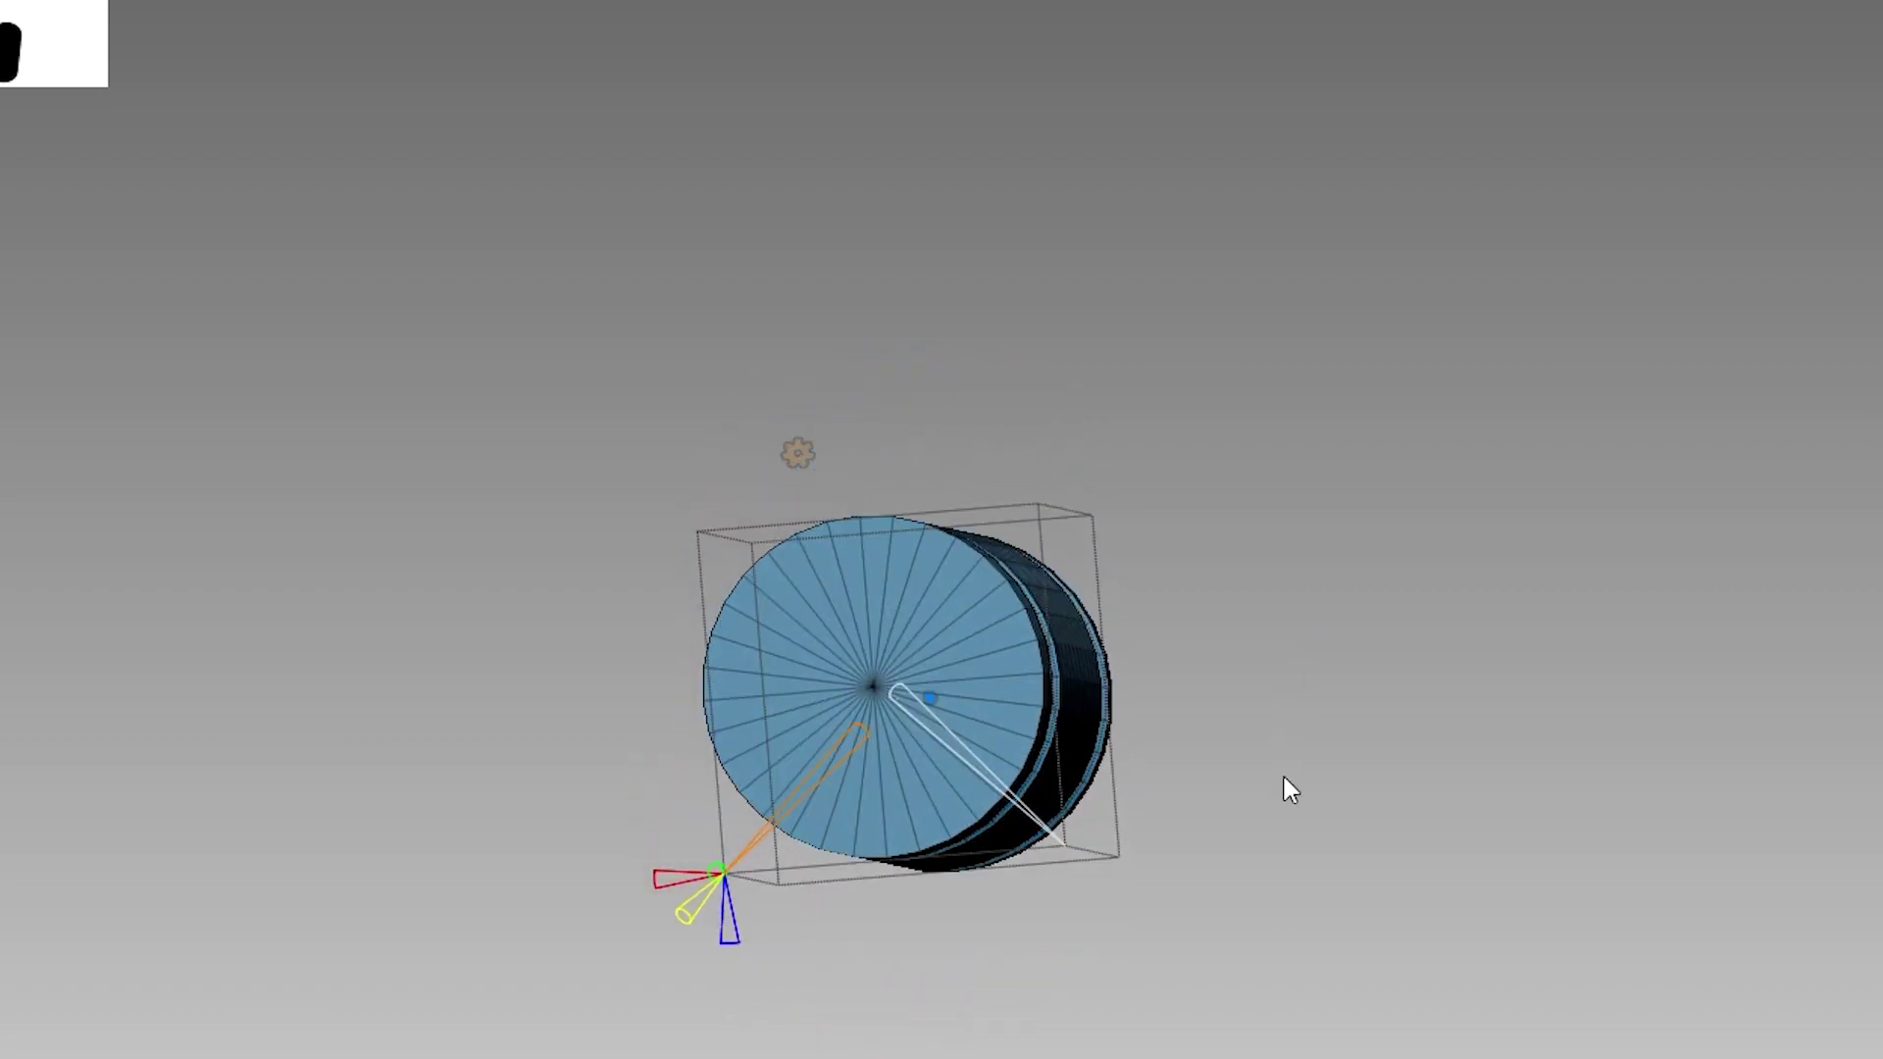
# Slice the cylinder into sections, flip the slice direction, and move the torus gap upward
pyautogui.moveTo(910, 690); pyautogui.dragTo(1079, 747)
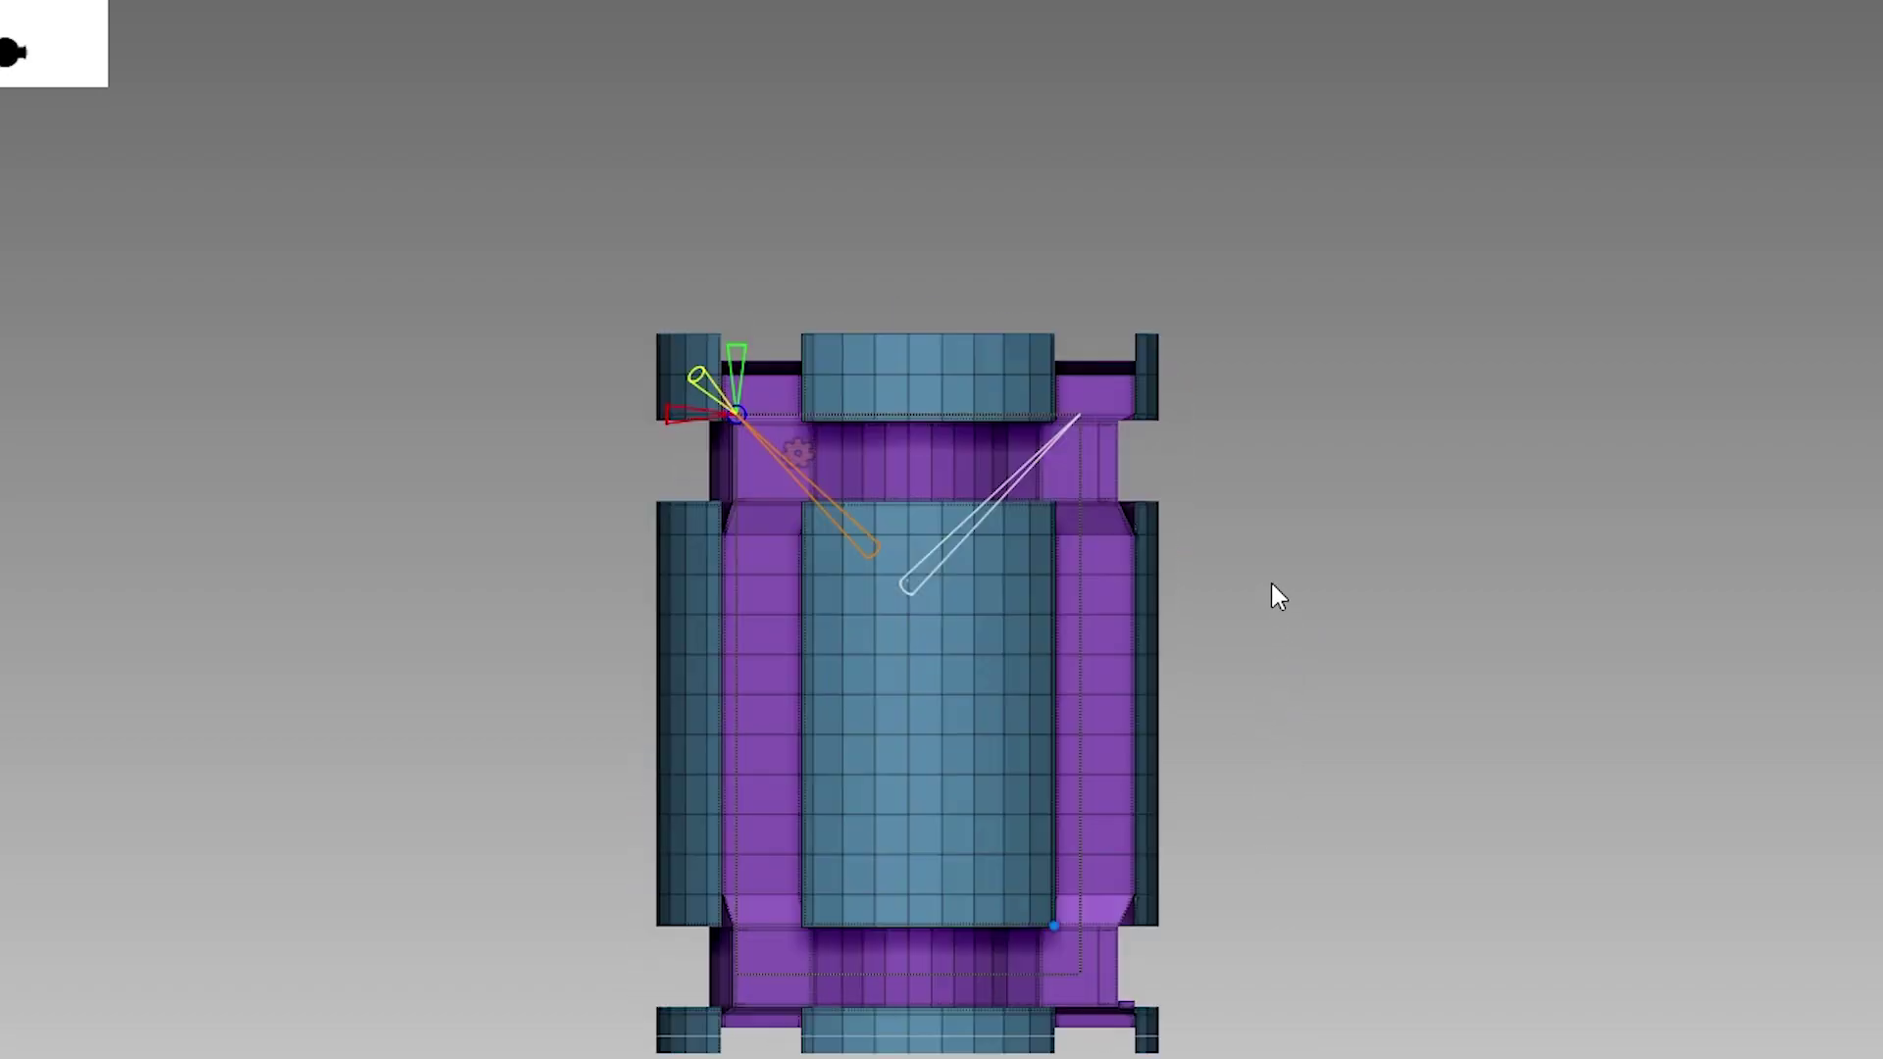
pyautogui.moveTo(1273, 582); pyautogui.dragTo(1109, 717, button='middle')
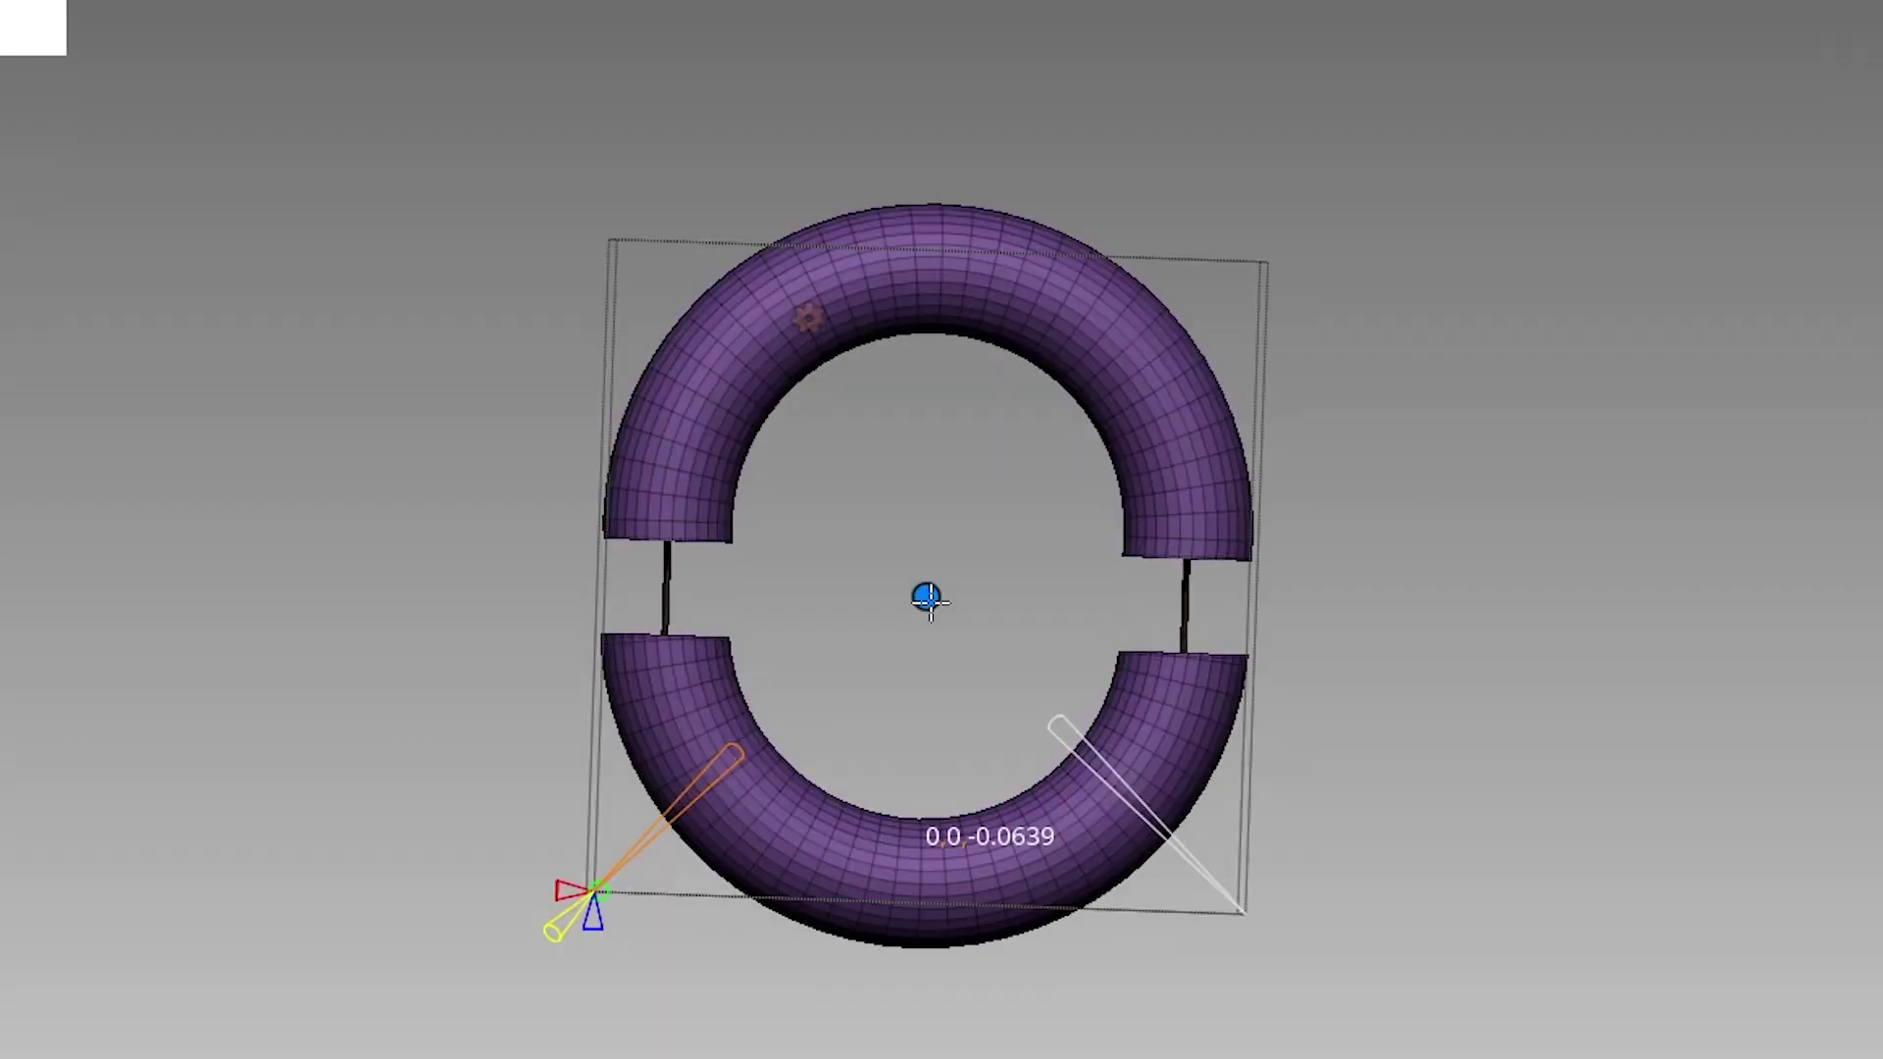
pyautogui.moveTo(929, 600); pyautogui.dragTo(957, 530)
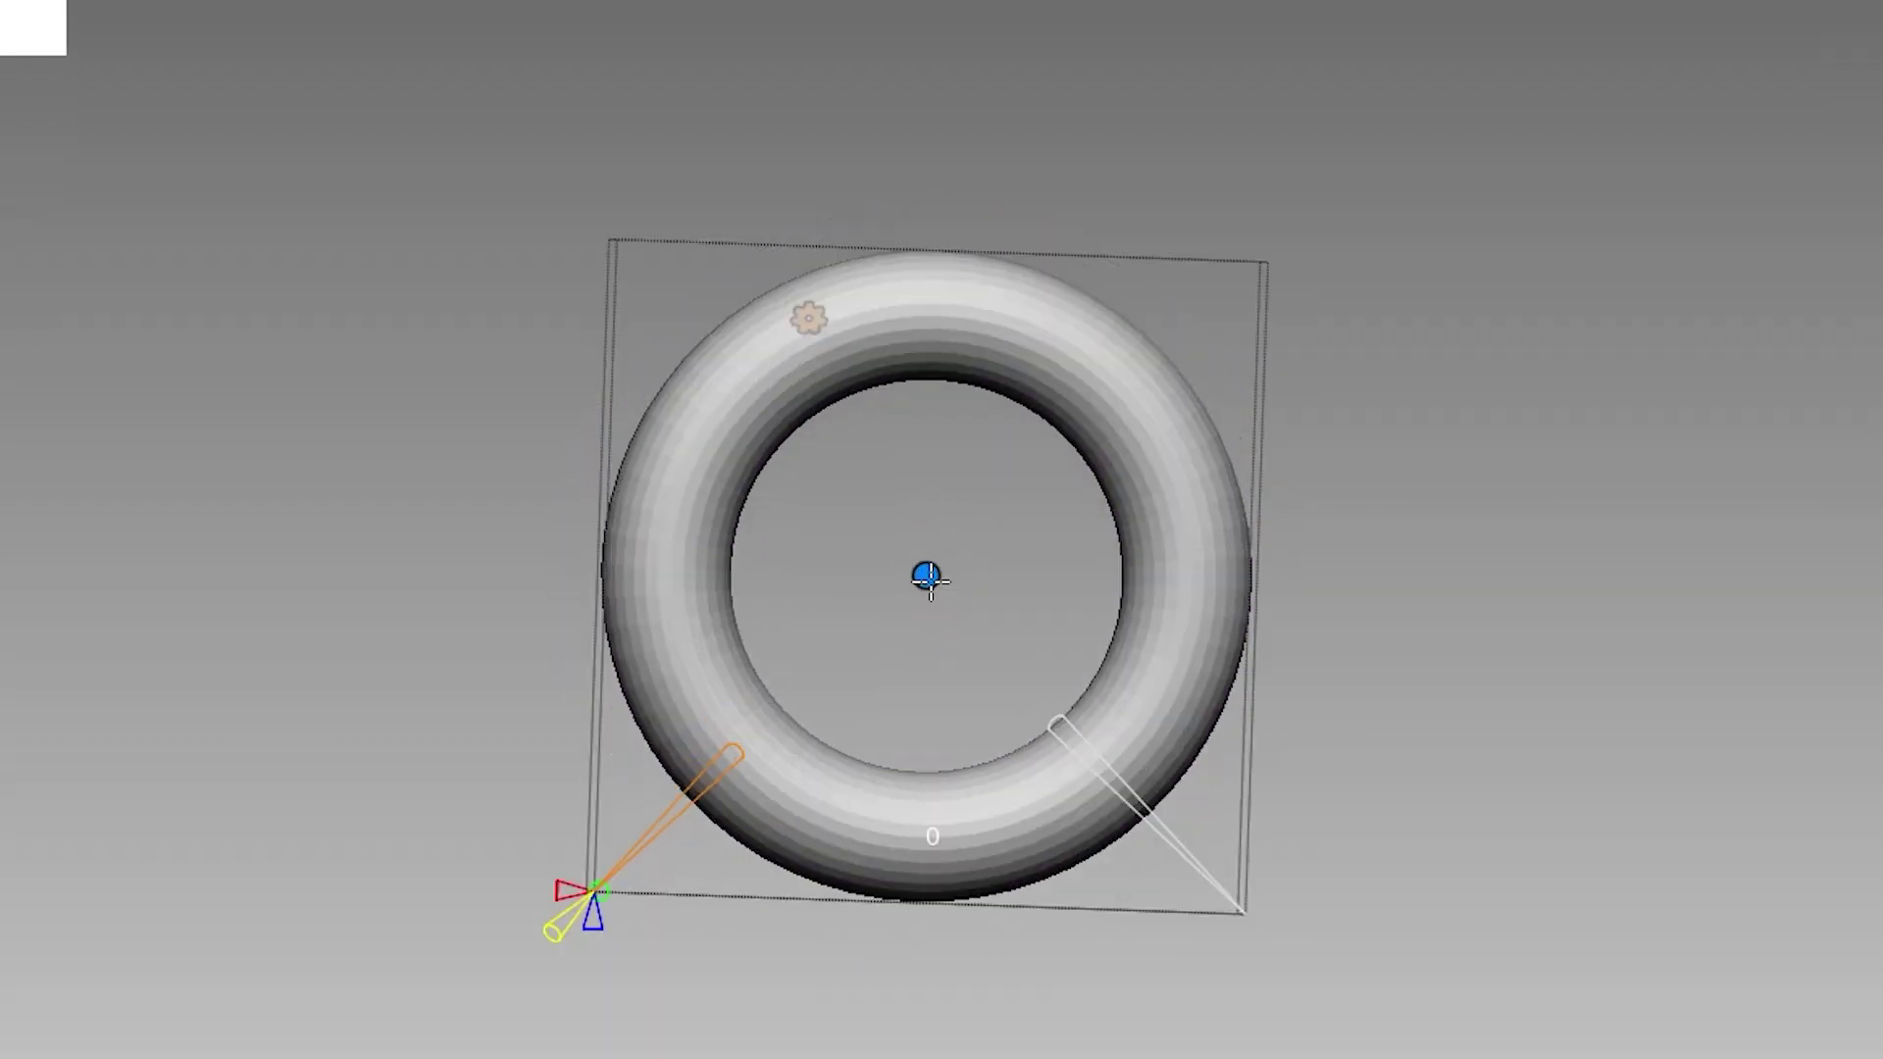
pyautogui.moveTo(931, 568)
pyautogui.mouseDown()
pyautogui.moveTo(931, 475)
pyautogui.moveTo(906, 595)
pyautogui.moveTo(956, 606)
pyautogui.mouseUp()
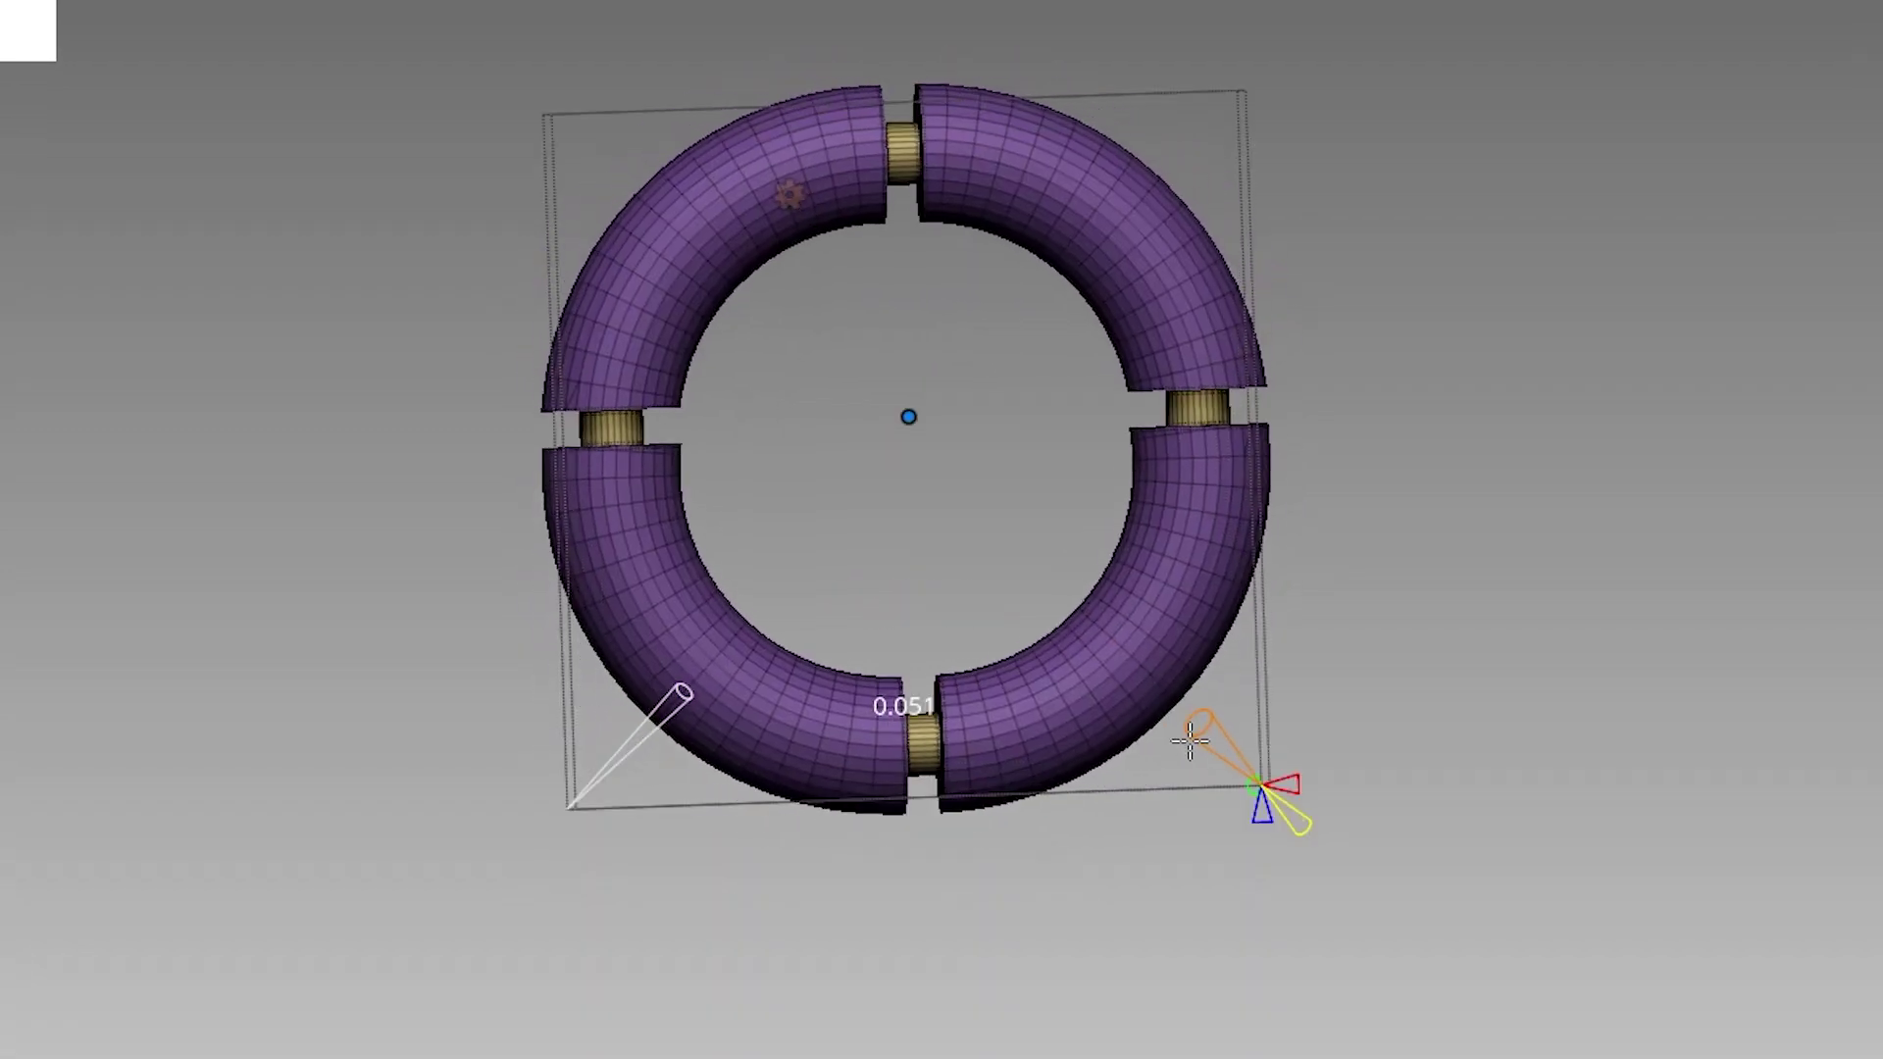
# Lengthen the gold connectors, adjust ring thickness, toggle polyframes, and turn creasing on
pyautogui.moveTo(1189, 735); pyautogui.dragTo(866, 657)
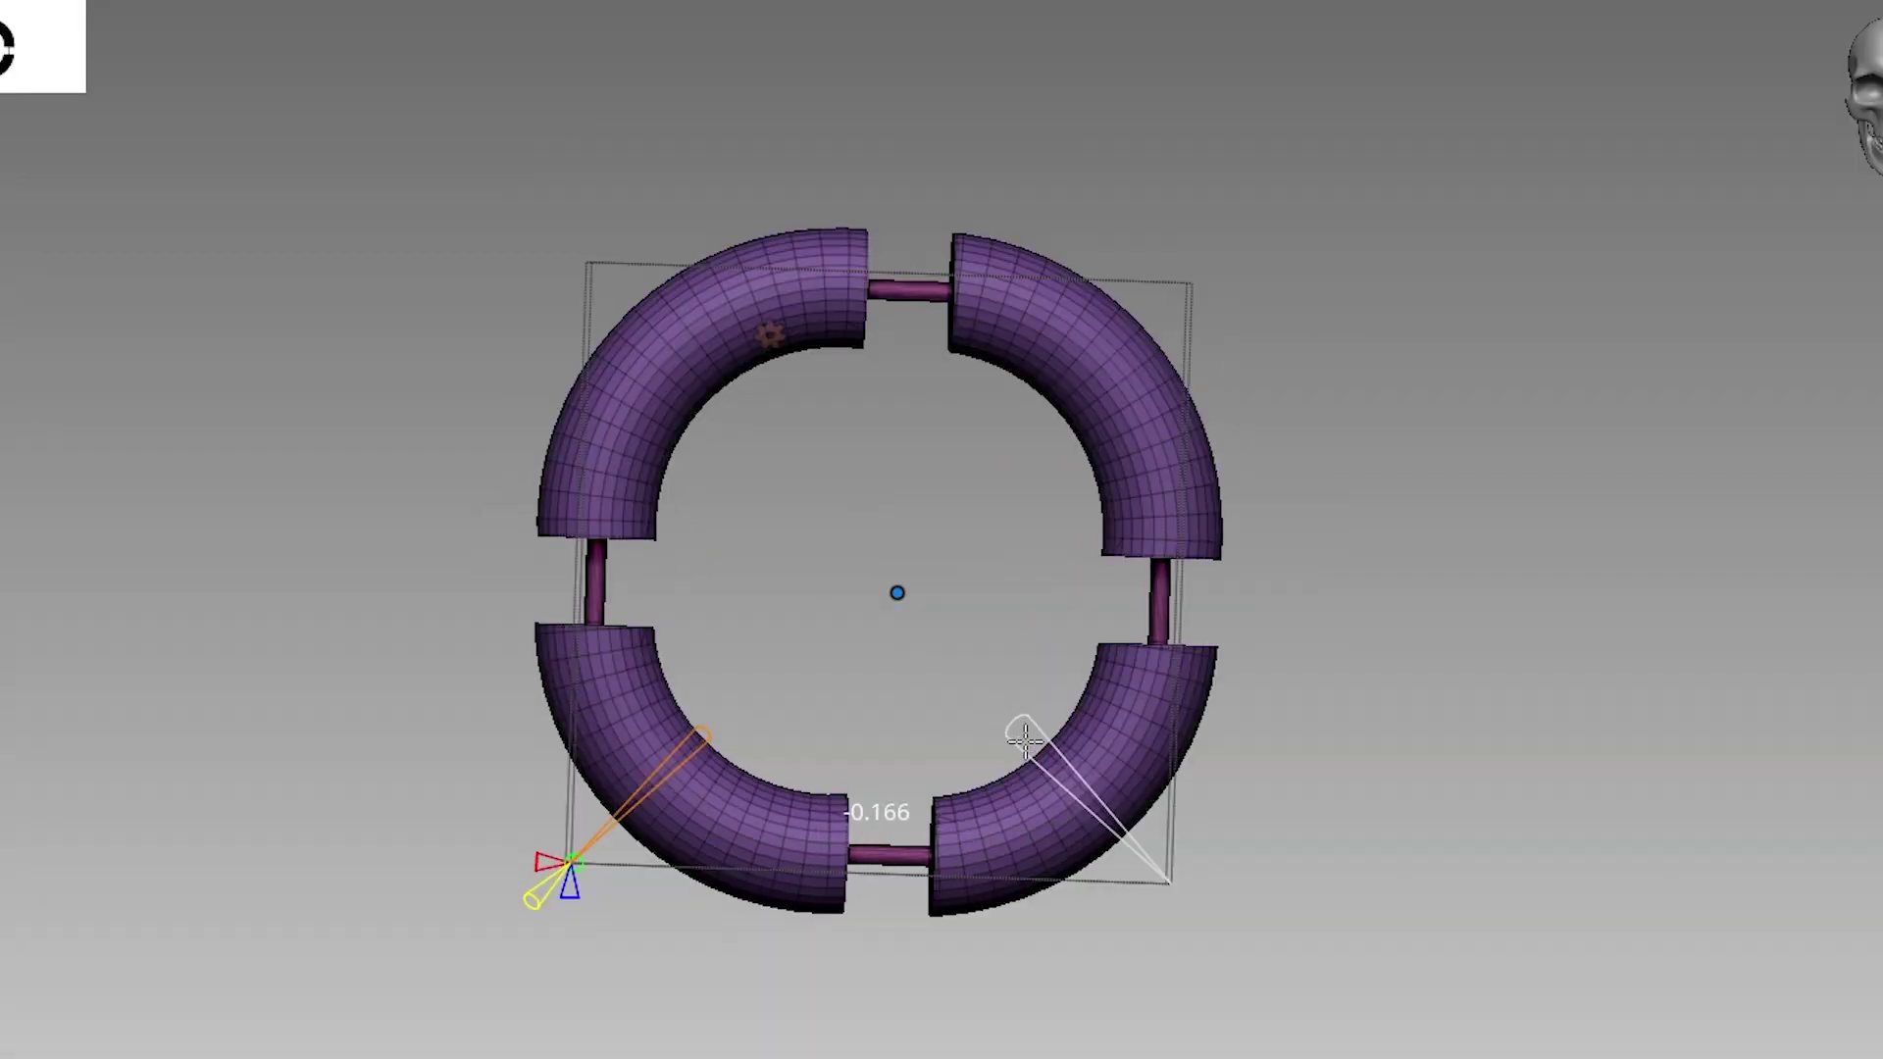
pyautogui.moveTo(1030, 737); pyautogui.dragTo(1113, 818)
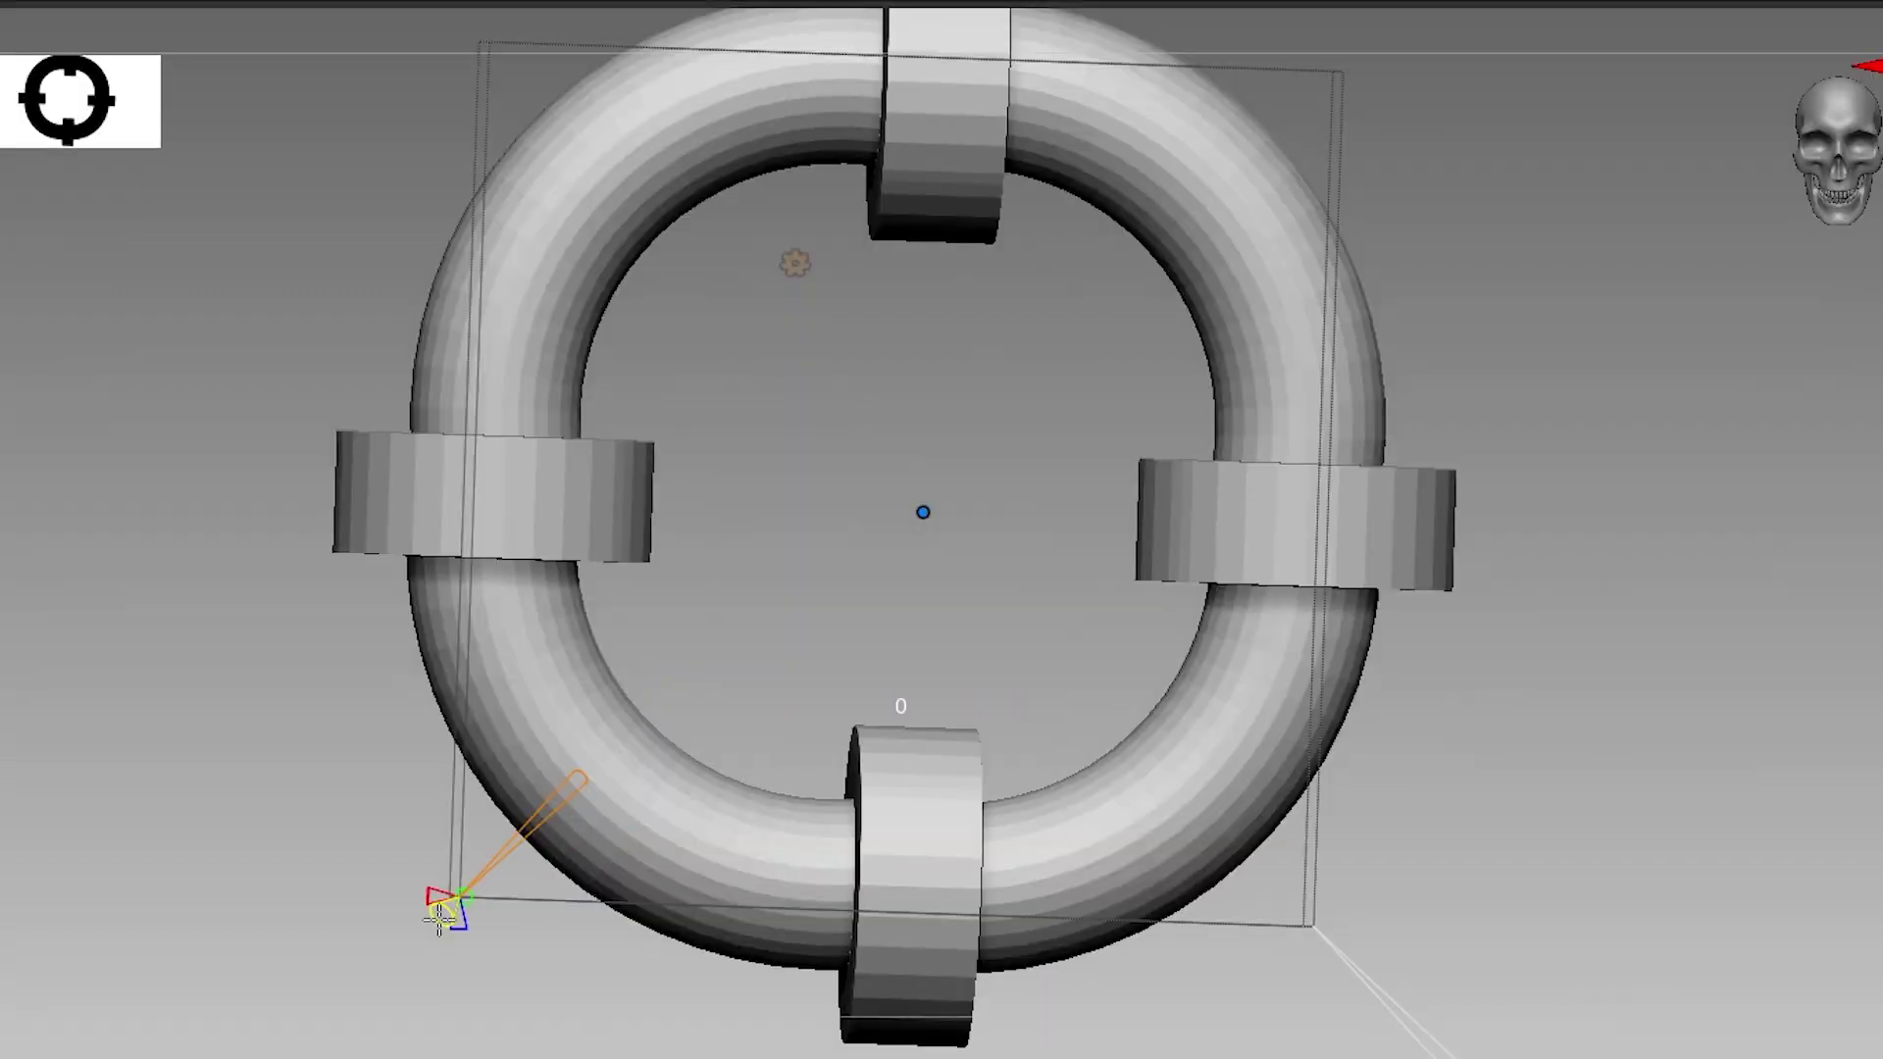
pyautogui.hotkey('shift', 'f')
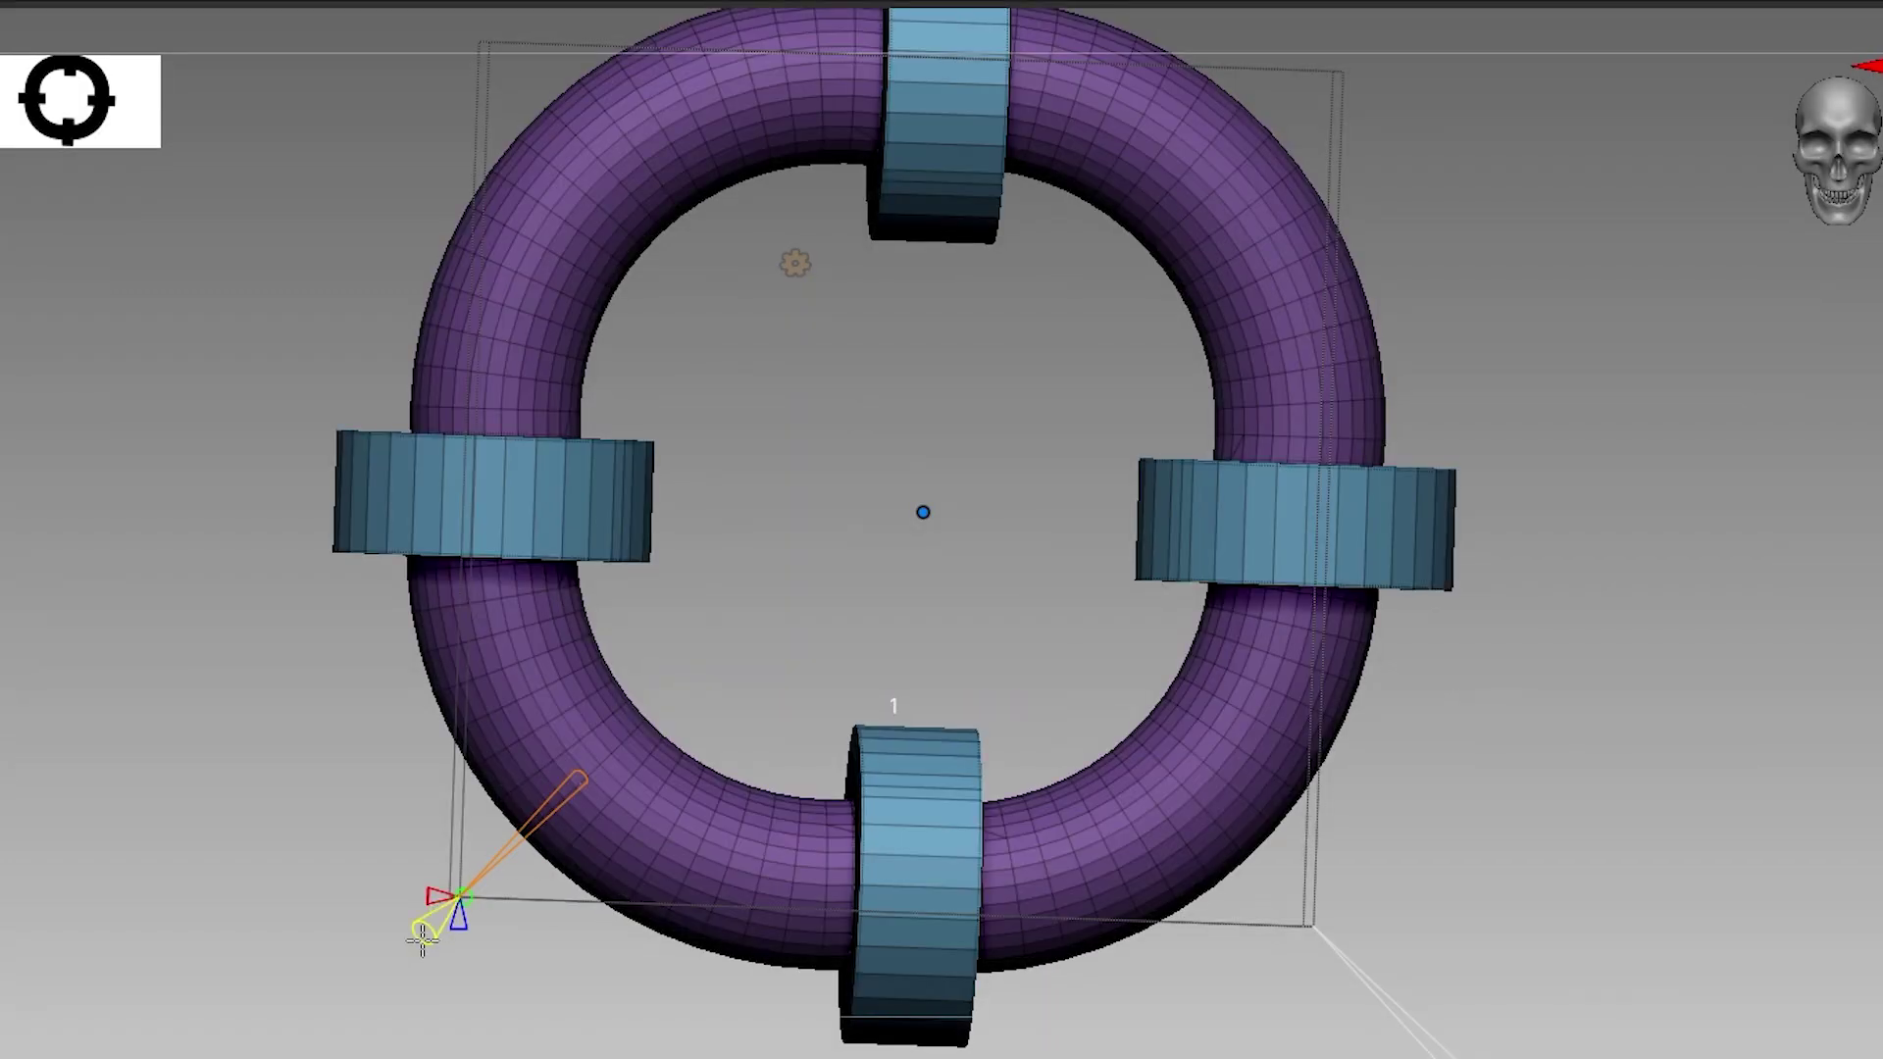
pyautogui.hotkey('shift', 'f')
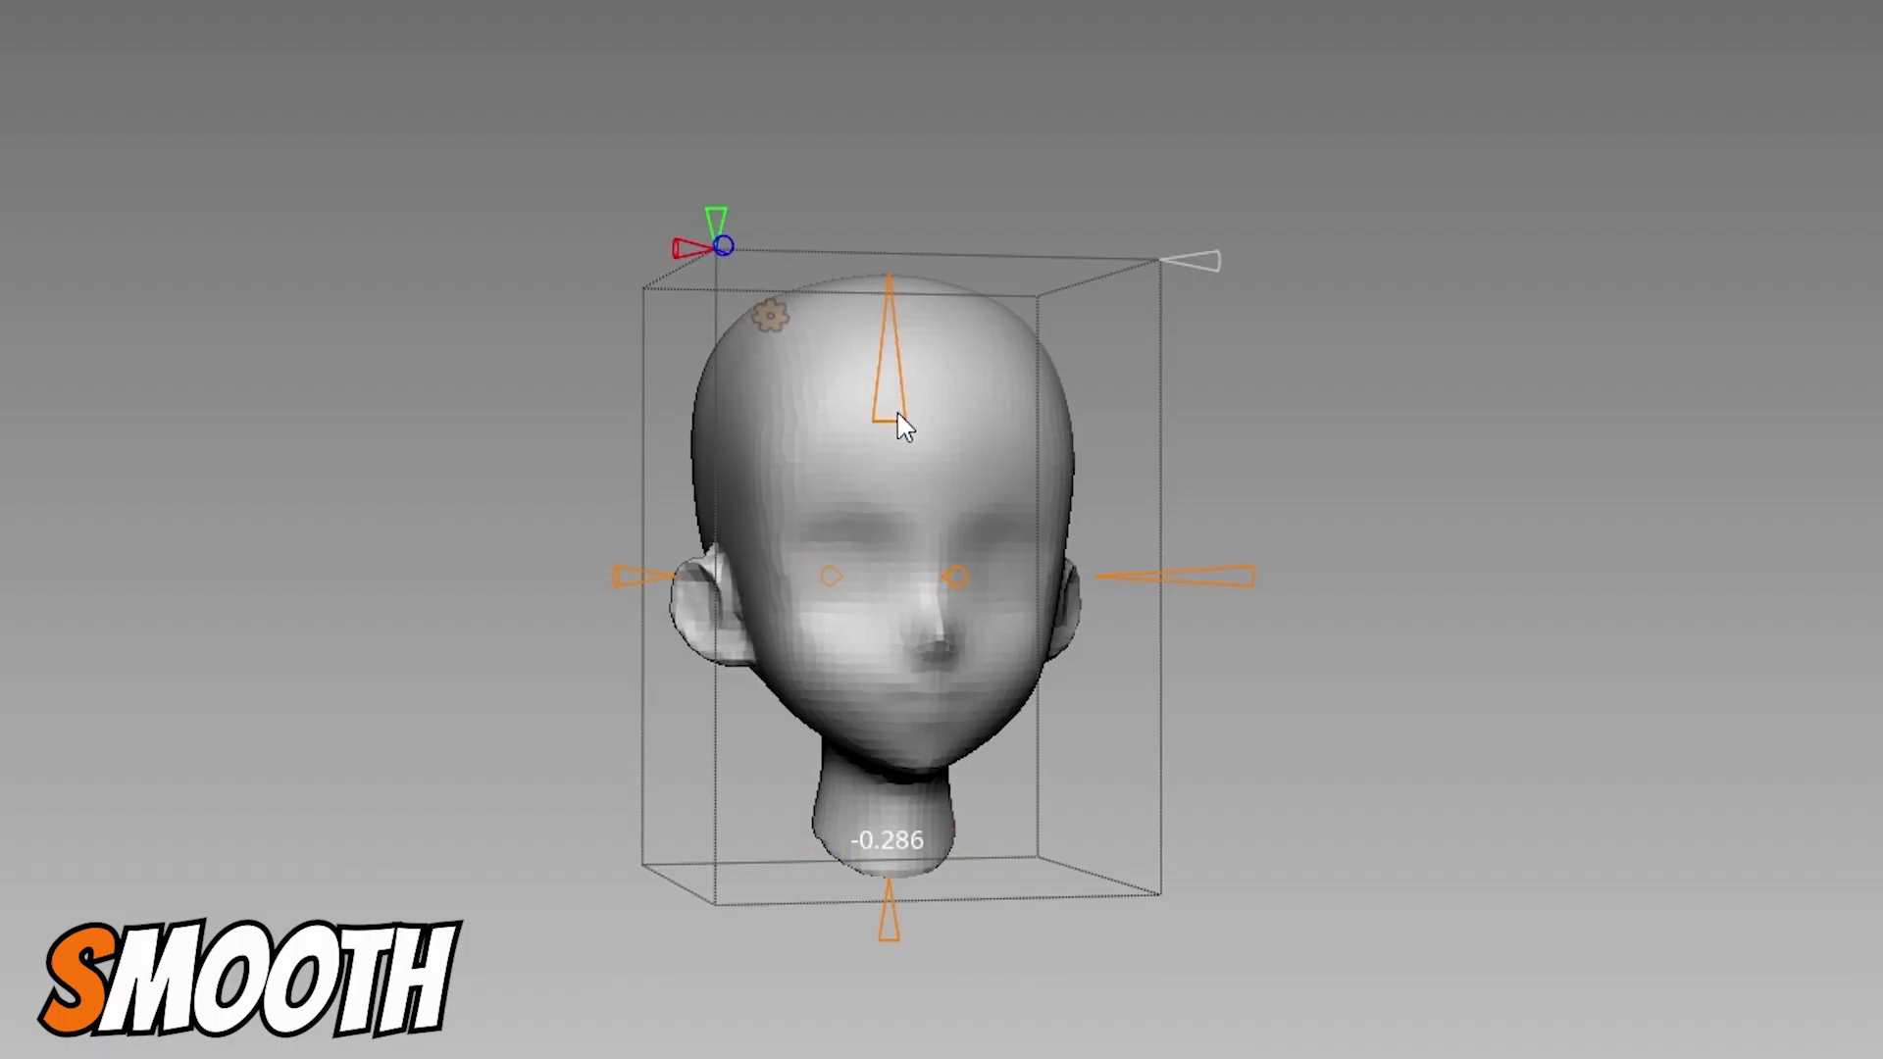
# Extend head smoothing top and bottom, limit it at the nose, add passes, and set Y symmetry
pyautogui.moveTo(893, 526); pyautogui.dragTo(883, 4)
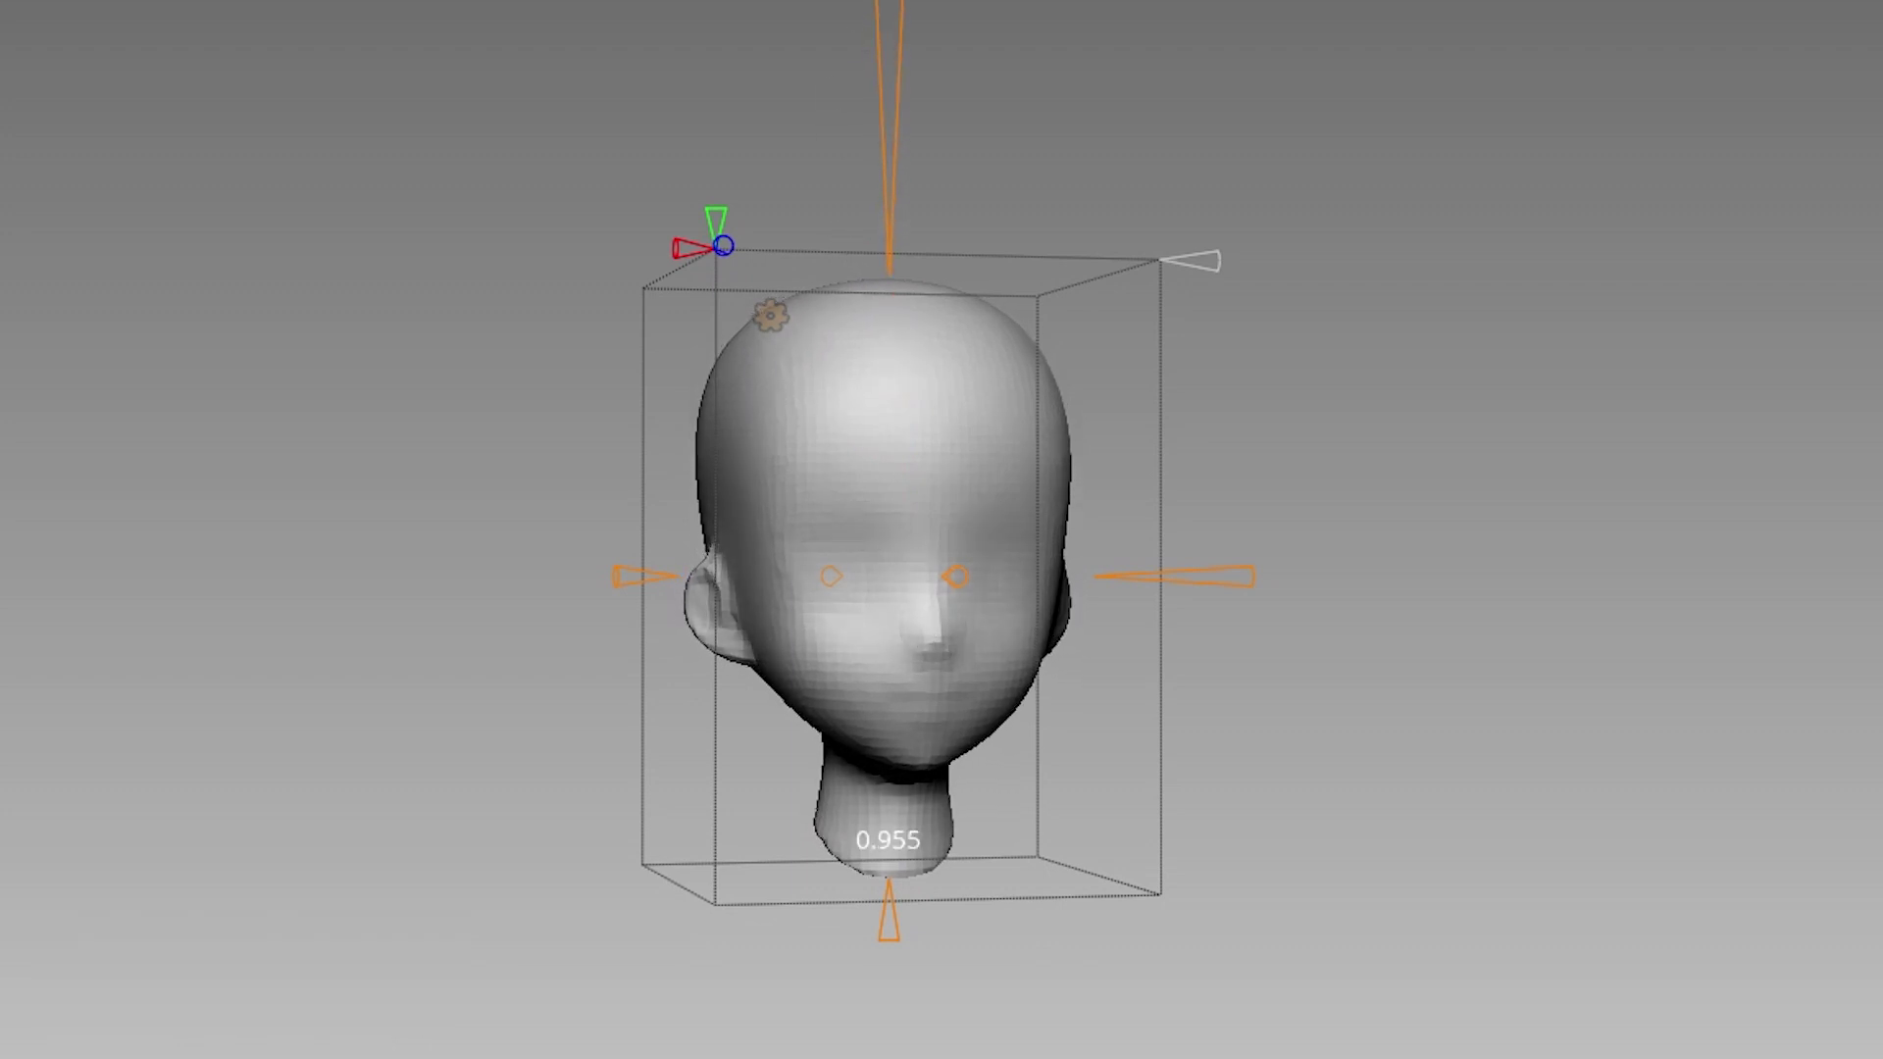
pyautogui.moveTo(889, 979); pyautogui.dragTo(889, 1030)
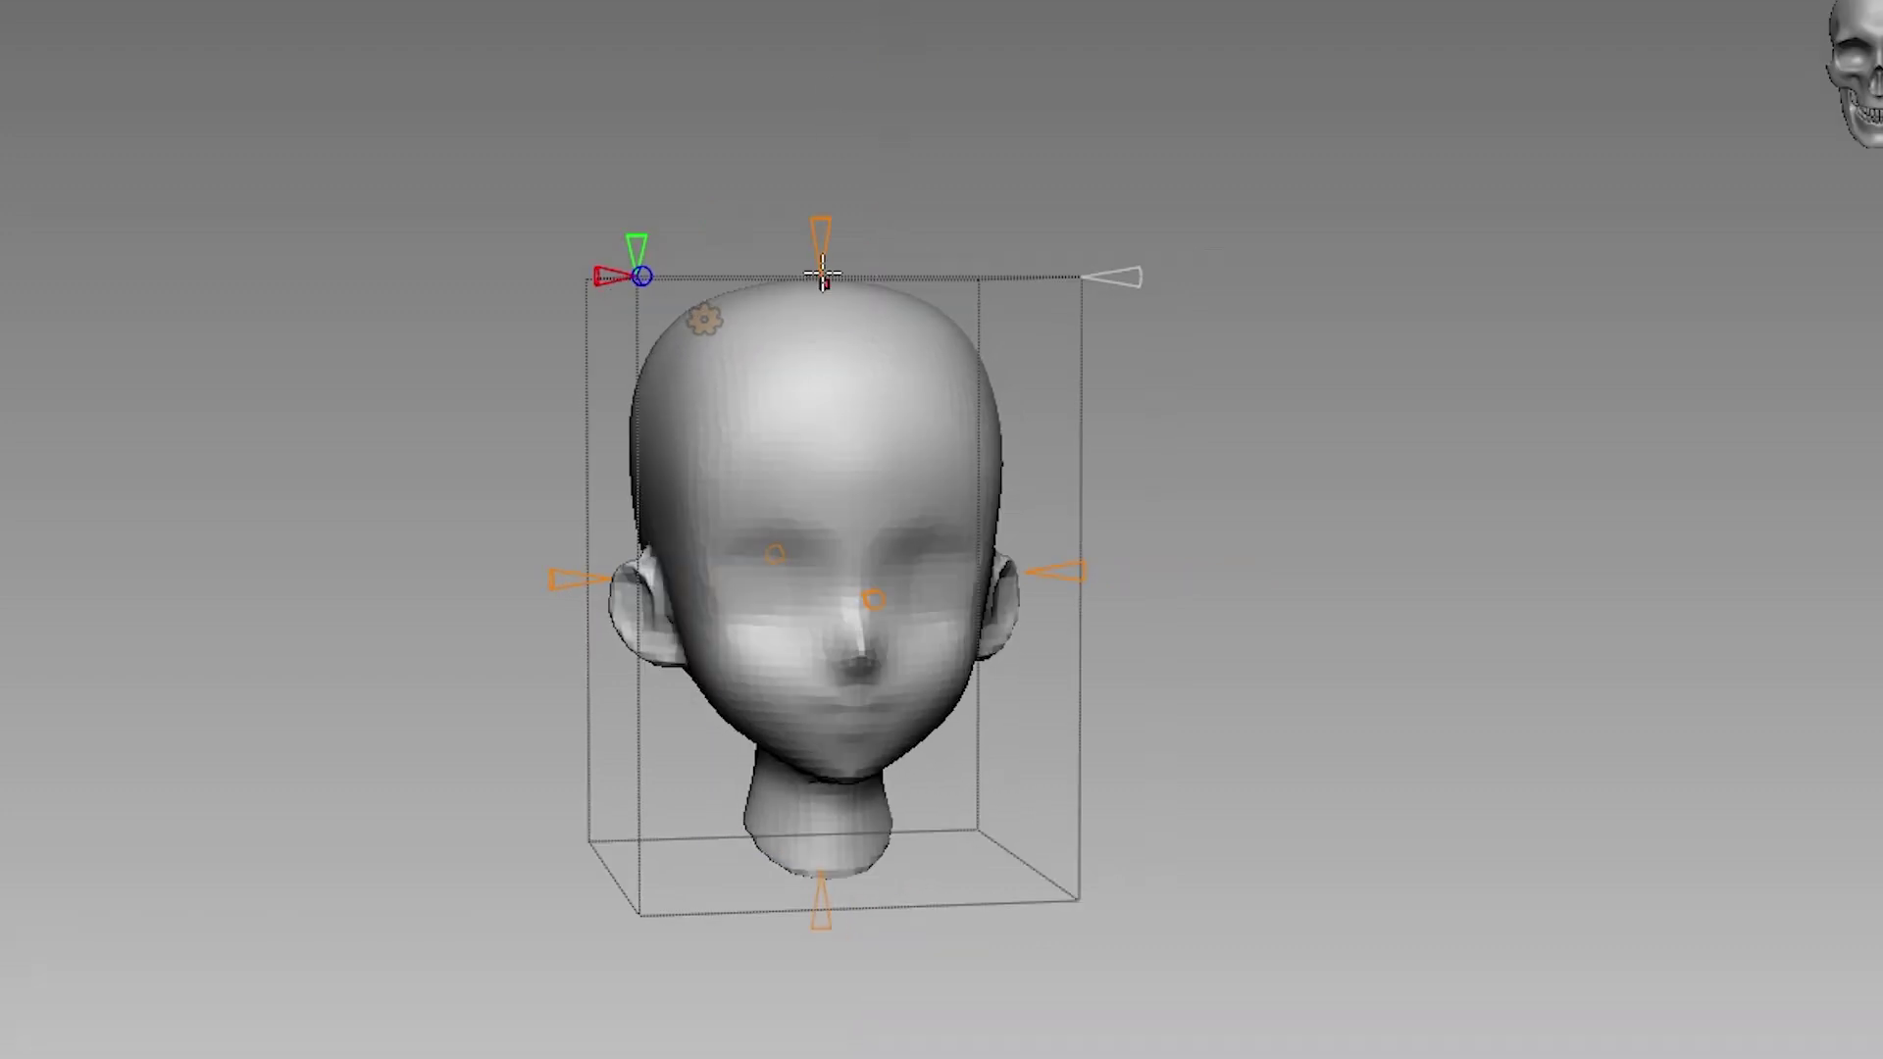
pyautogui.moveTo(818, 221); pyautogui.dragTo(815, 81)
pyautogui.moveTo(828, 911); pyautogui.dragTo(821, 1030)
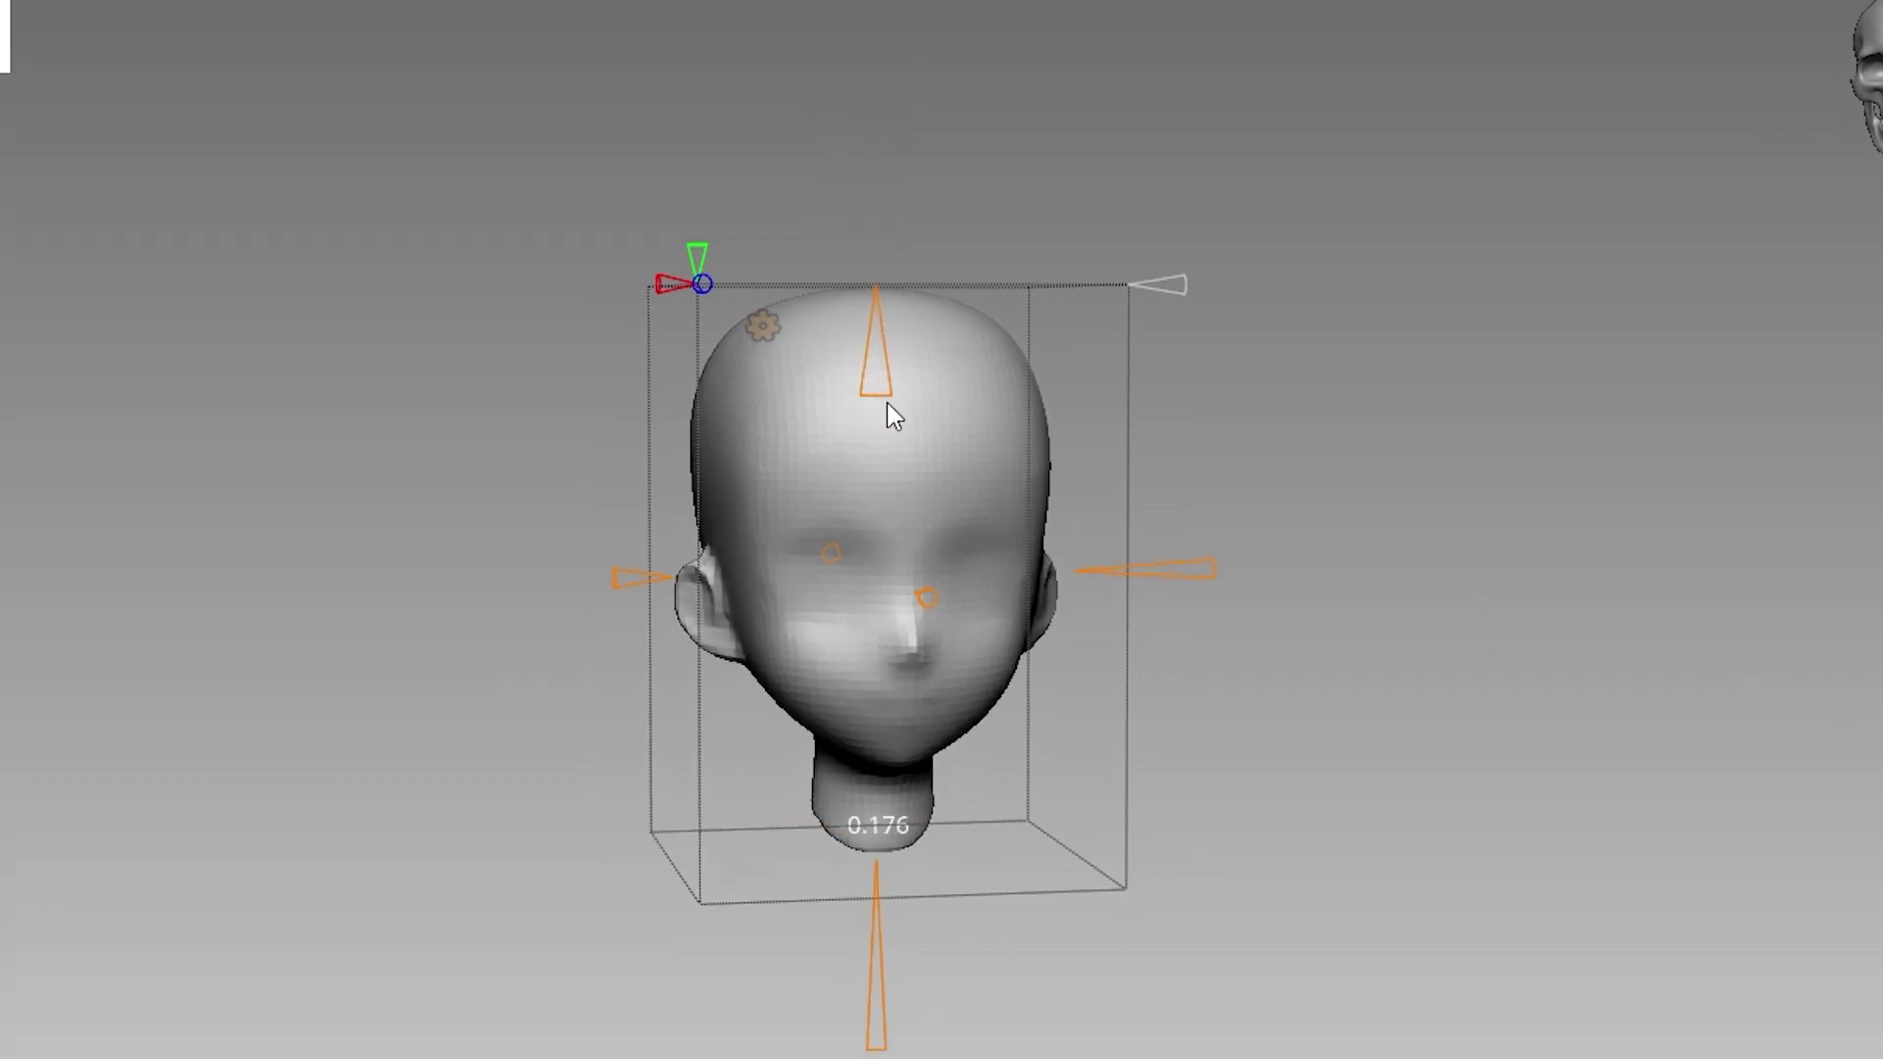
pyautogui.moveTo(888, 402); pyautogui.dragTo(889, 653)
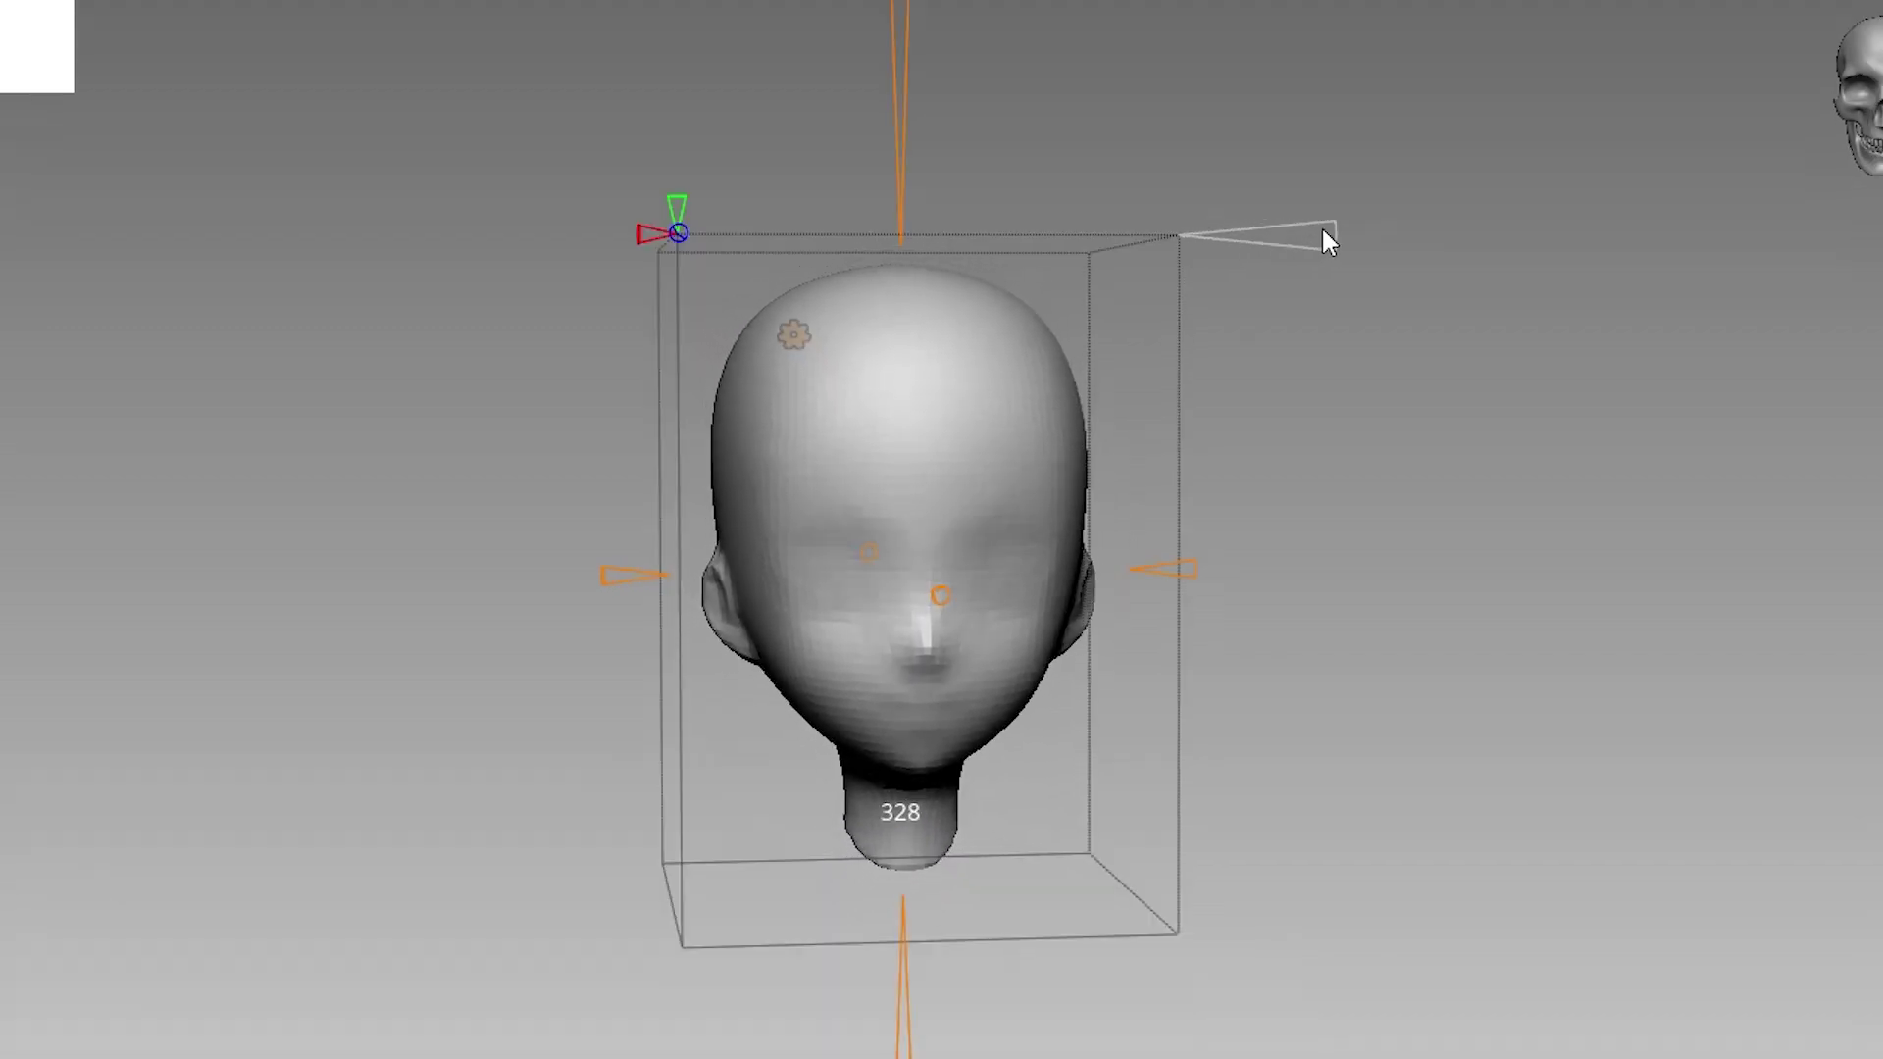
pyautogui.moveTo(1319, 225); pyautogui.dragTo(1274, 234)
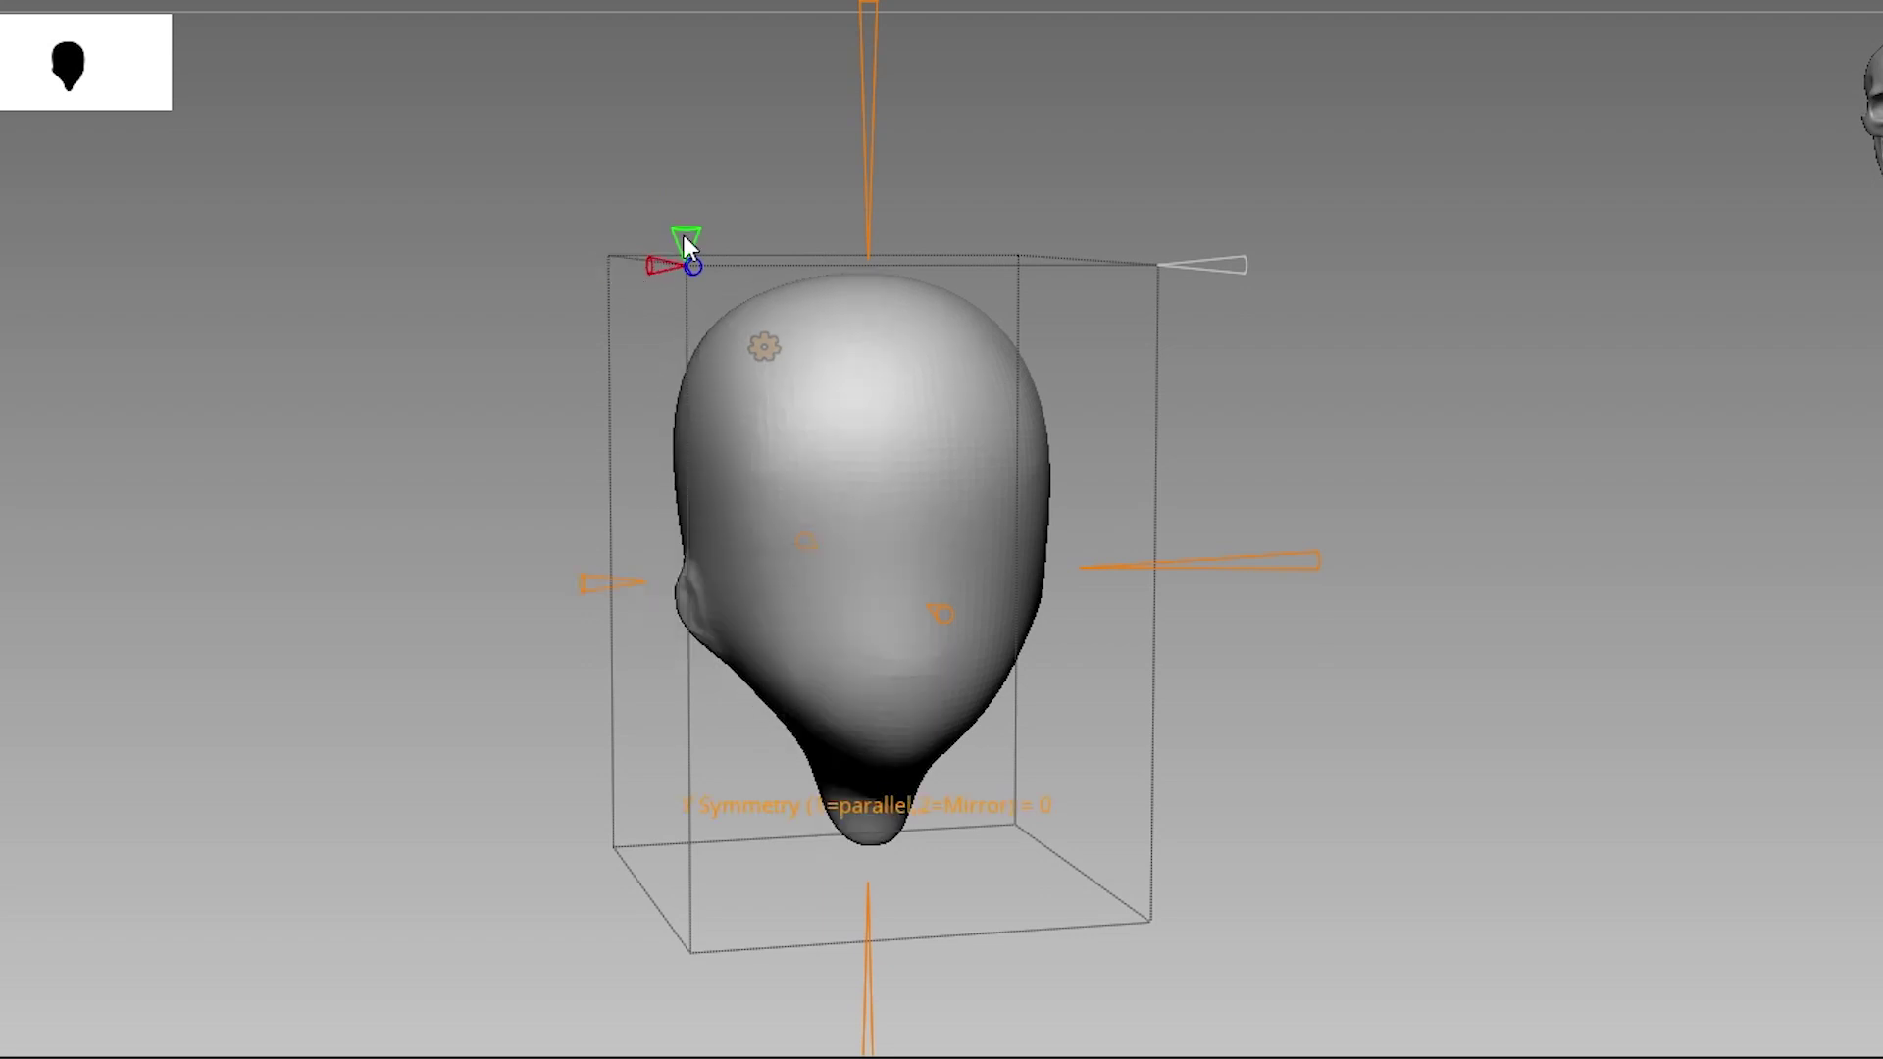
pyautogui.moveTo(686, 237)
pyautogui.mouseDown()
pyautogui.moveTo(693, 195)
pyautogui.moveTo(655, 139)
pyautogui.mouseUp()
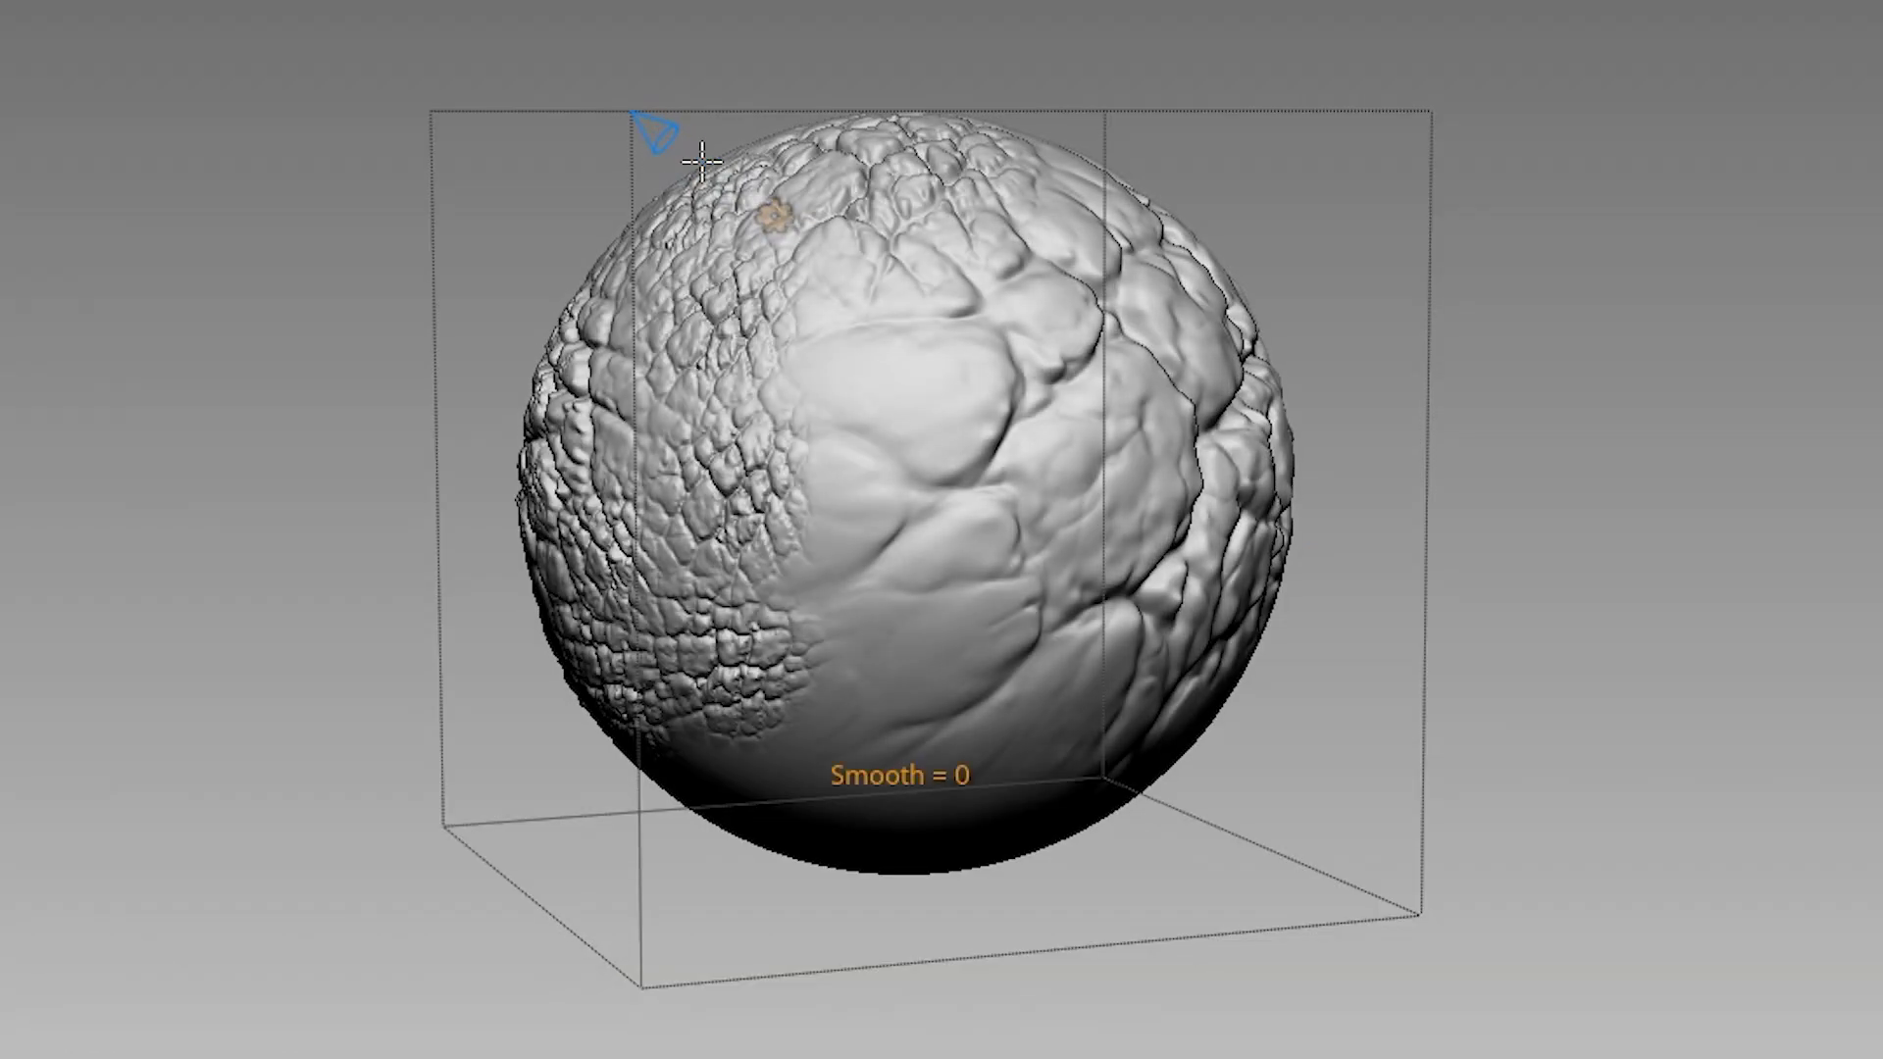
# Raise Smooth All to erase the sphere's bumps, then stretch it into a tall egg and back
pyautogui.moveTo(1667, 339); pyautogui.dragTo(1814, 347)
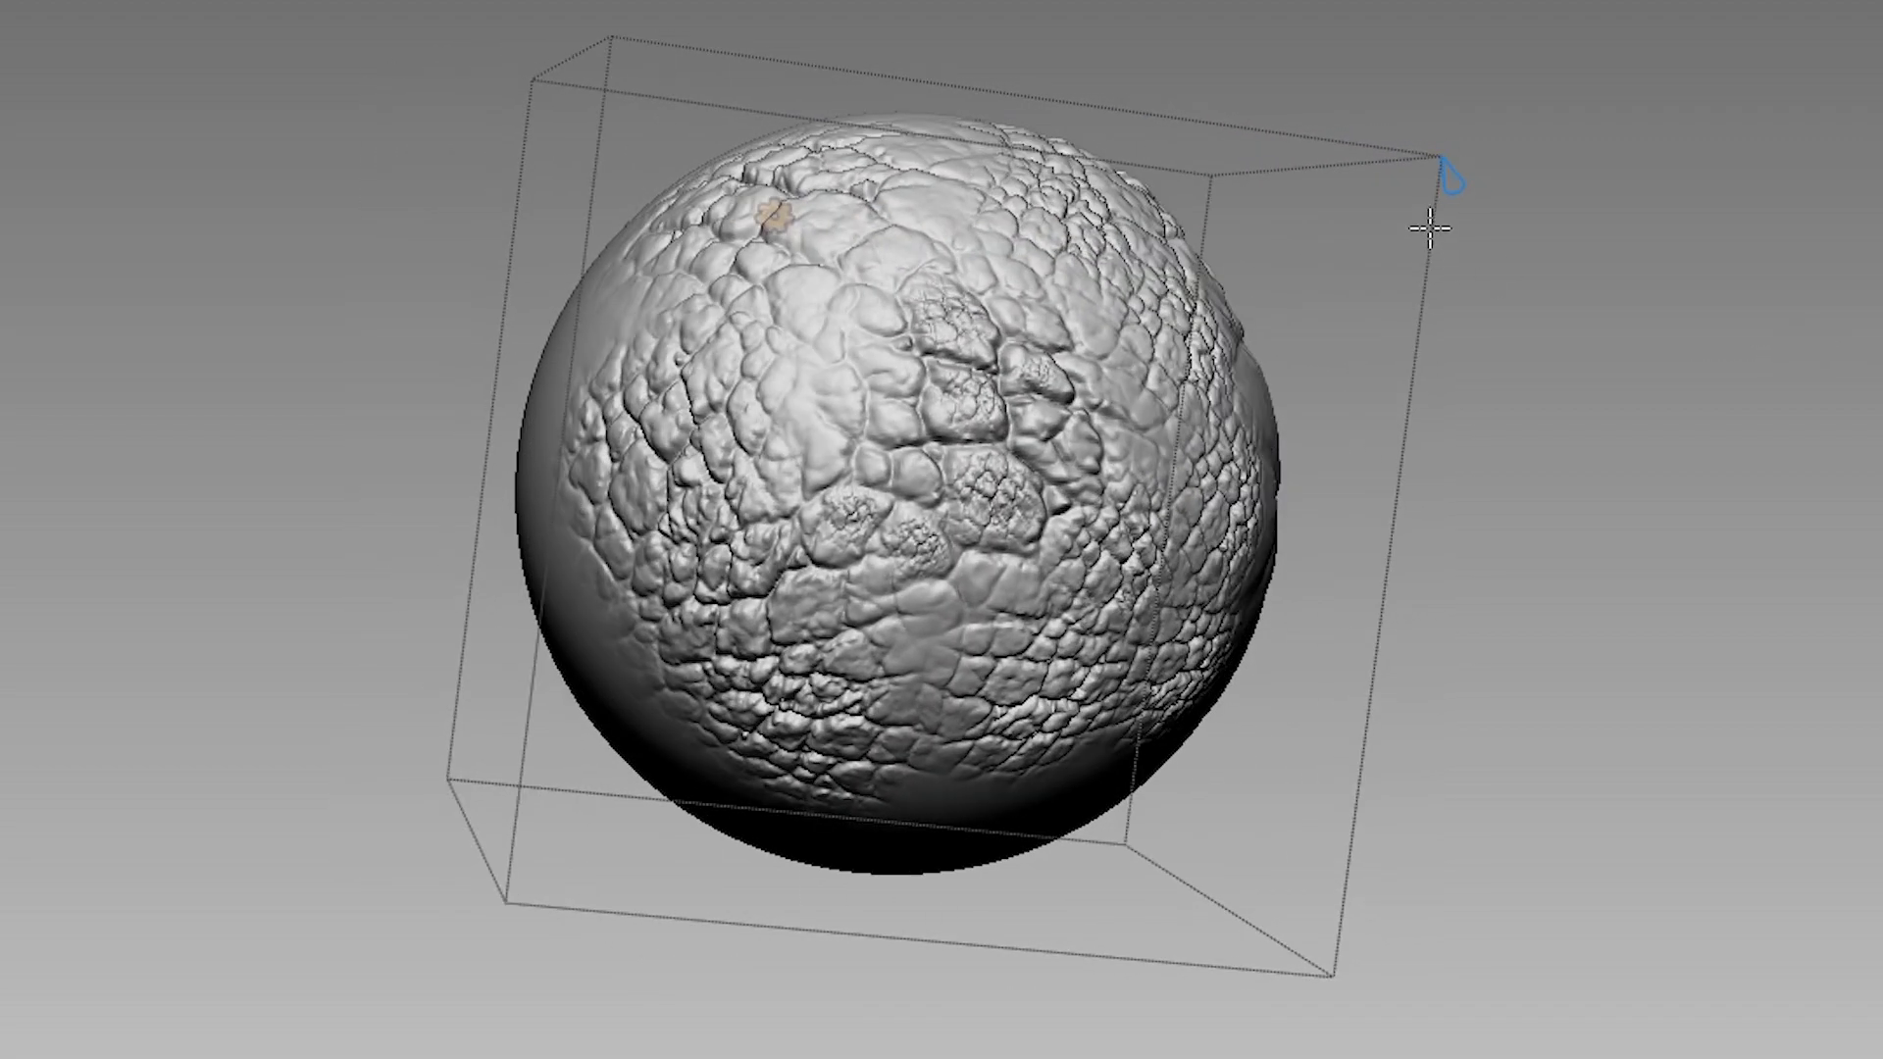
pyautogui.moveTo(1451, 184)
pyautogui.mouseDown()
pyautogui.moveTo(1464, 206)
pyautogui.moveTo(1457, 173)
pyautogui.mouseUp()
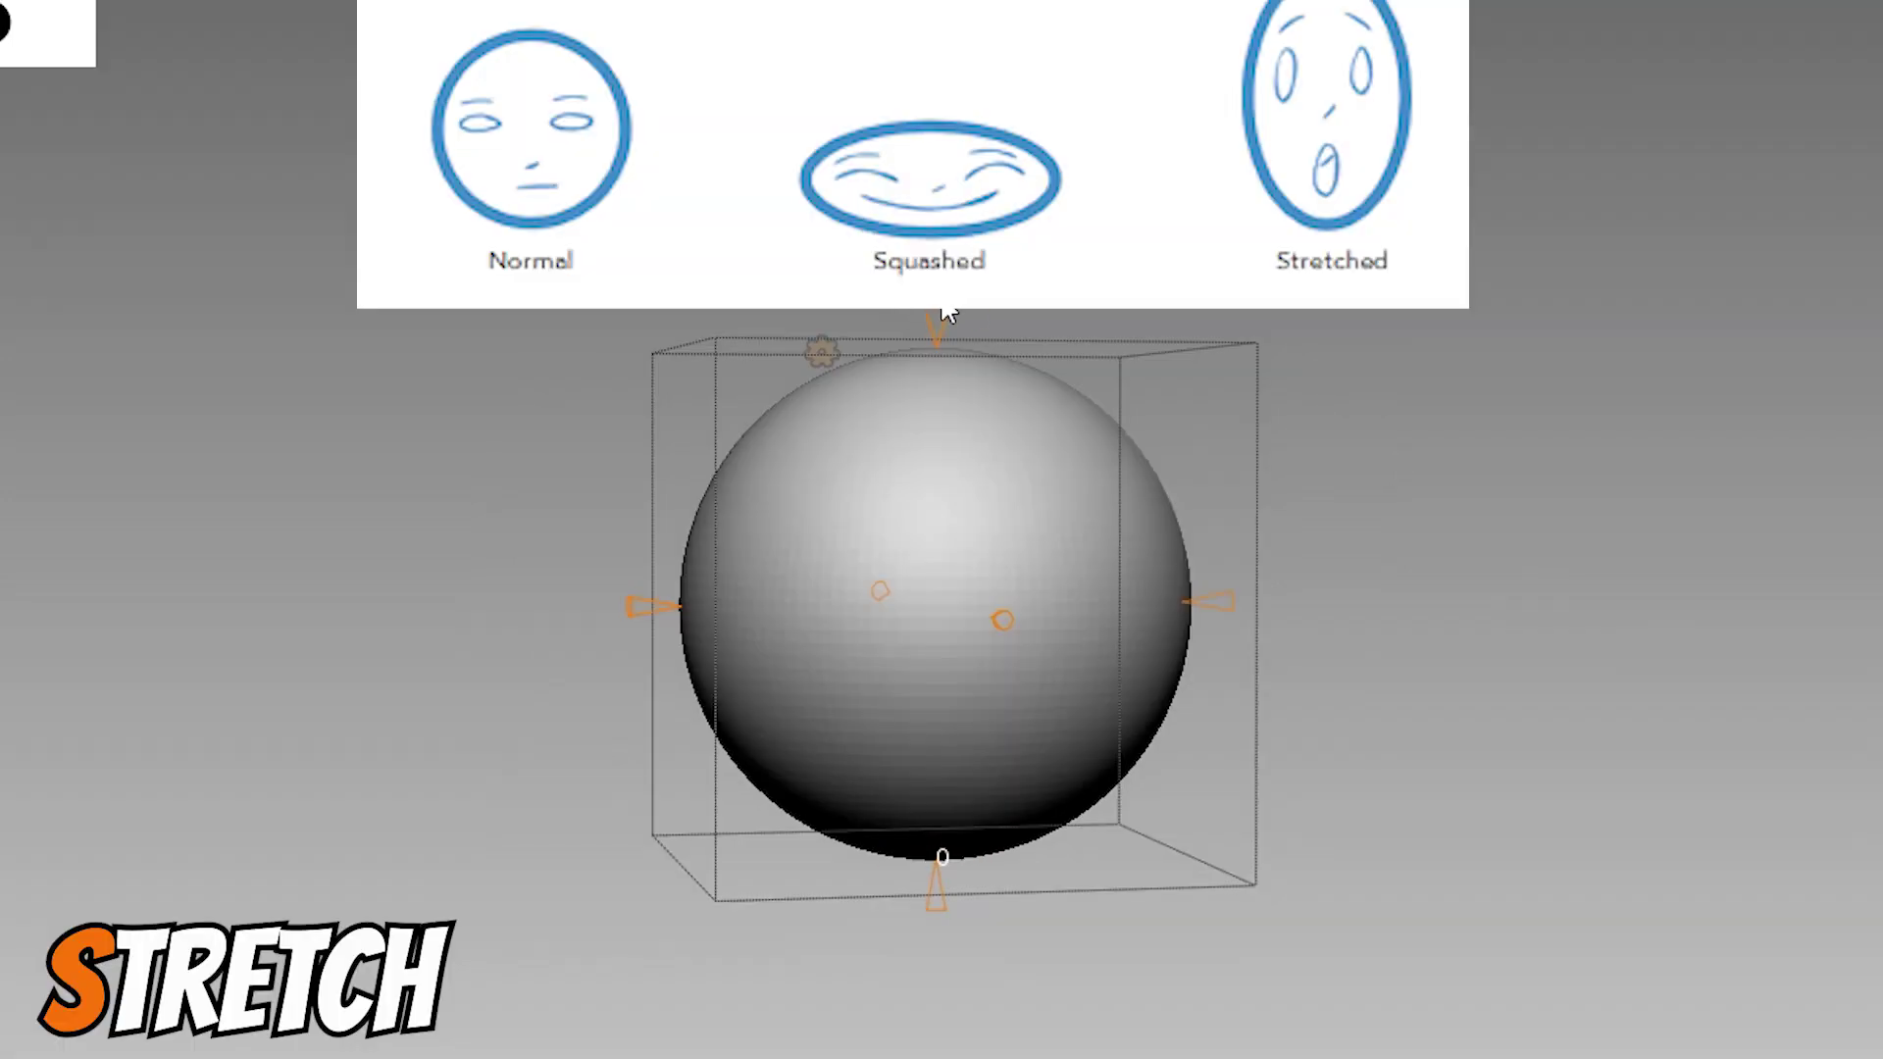
pyautogui.moveTo(939, 335)
pyautogui.mouseDown()
pyautogui.moveTo(938, 8)
pyautogui.moveTo(959, 524)
pyautogui.mouseUp()
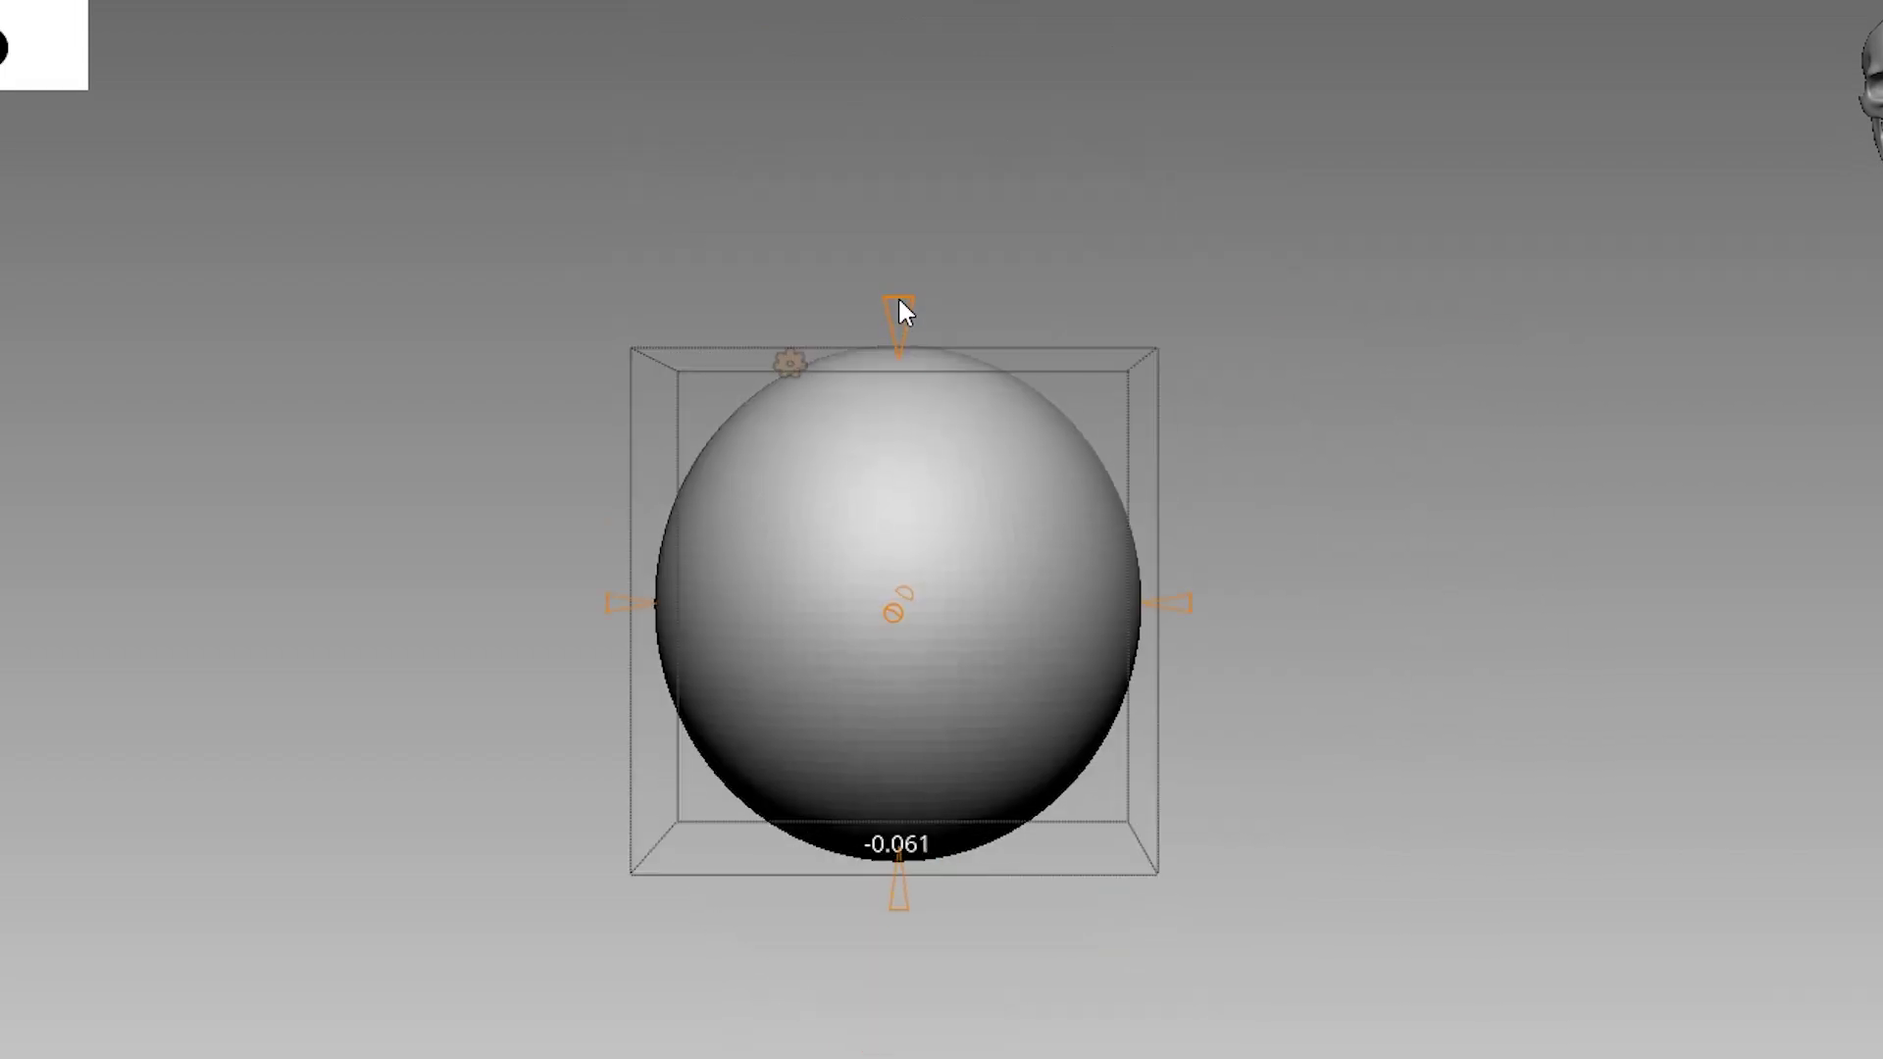
pyautogui.moveTo(900, 304); pyautogui.dragTo(905, 327)
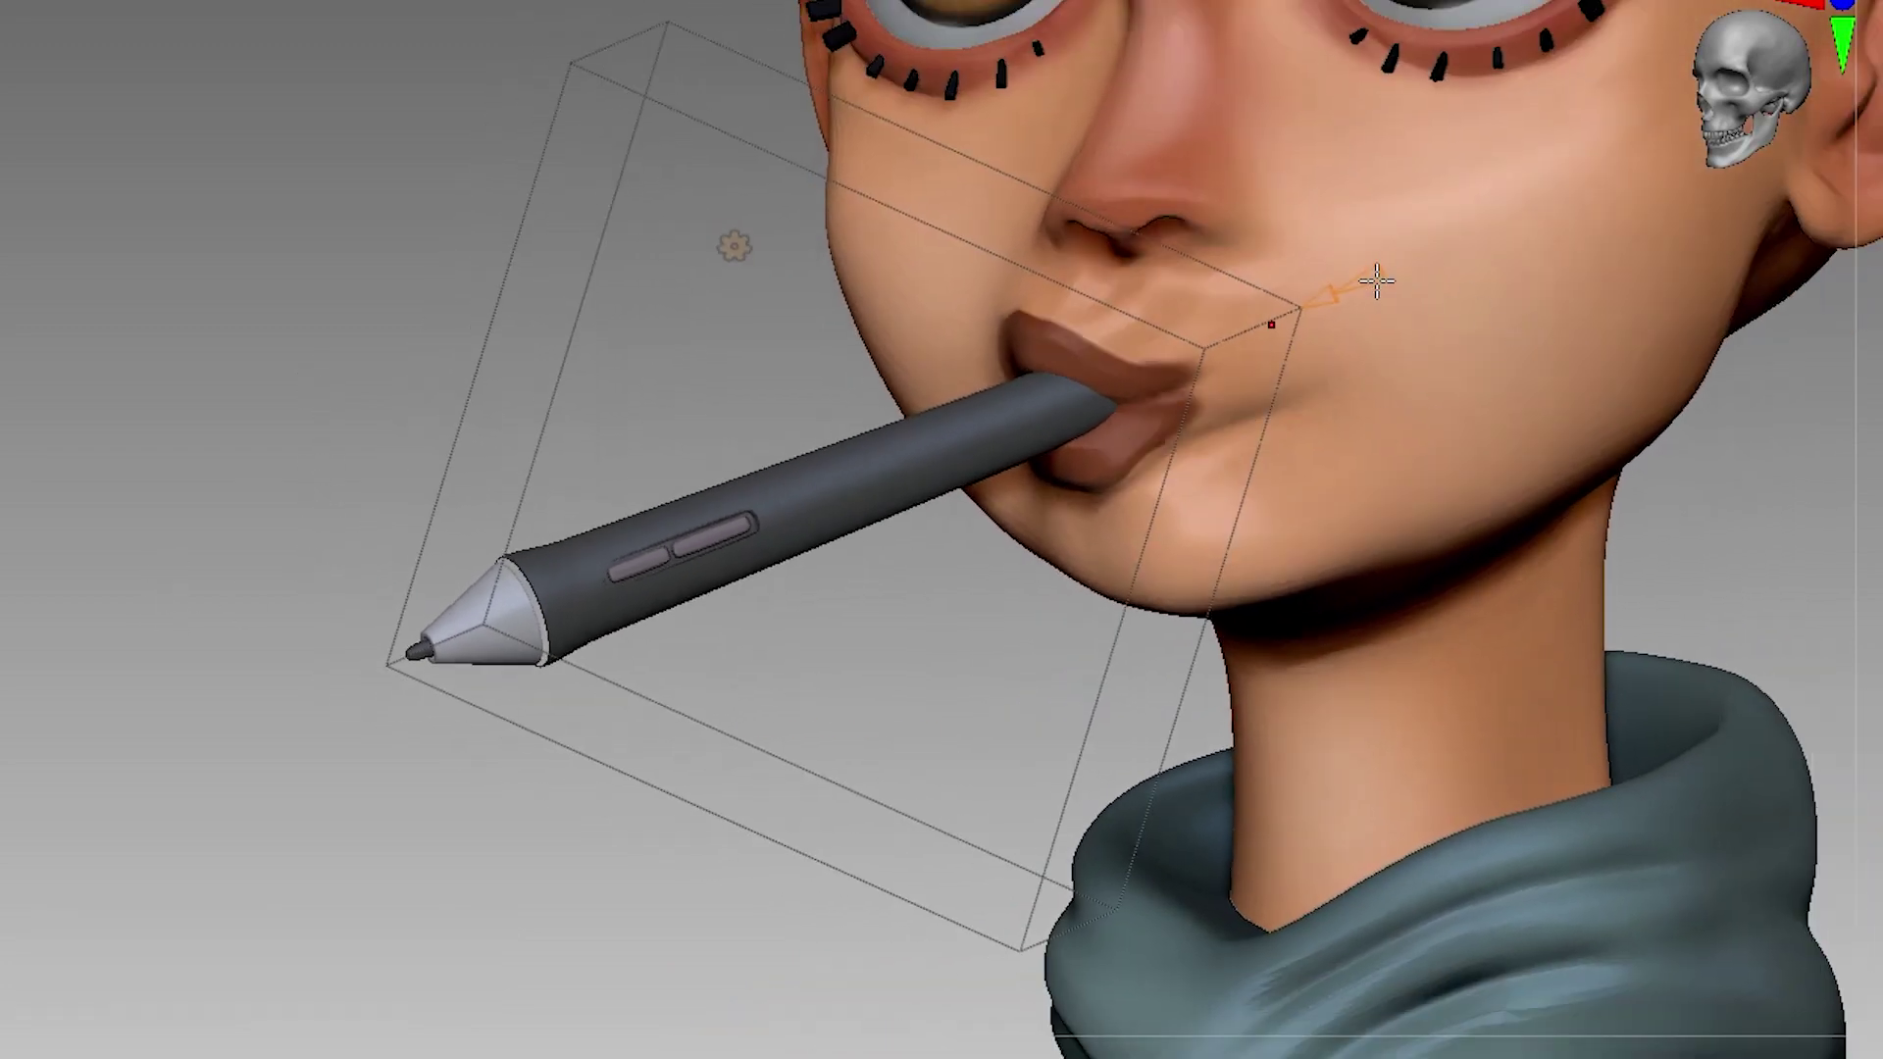
# Set Faceted Divide to 3 on the mouth pen and the scarf, then readjust the pen's level
pyautogui.moveTo(1324, 297); pyautogui.dragTo(1381, 288)
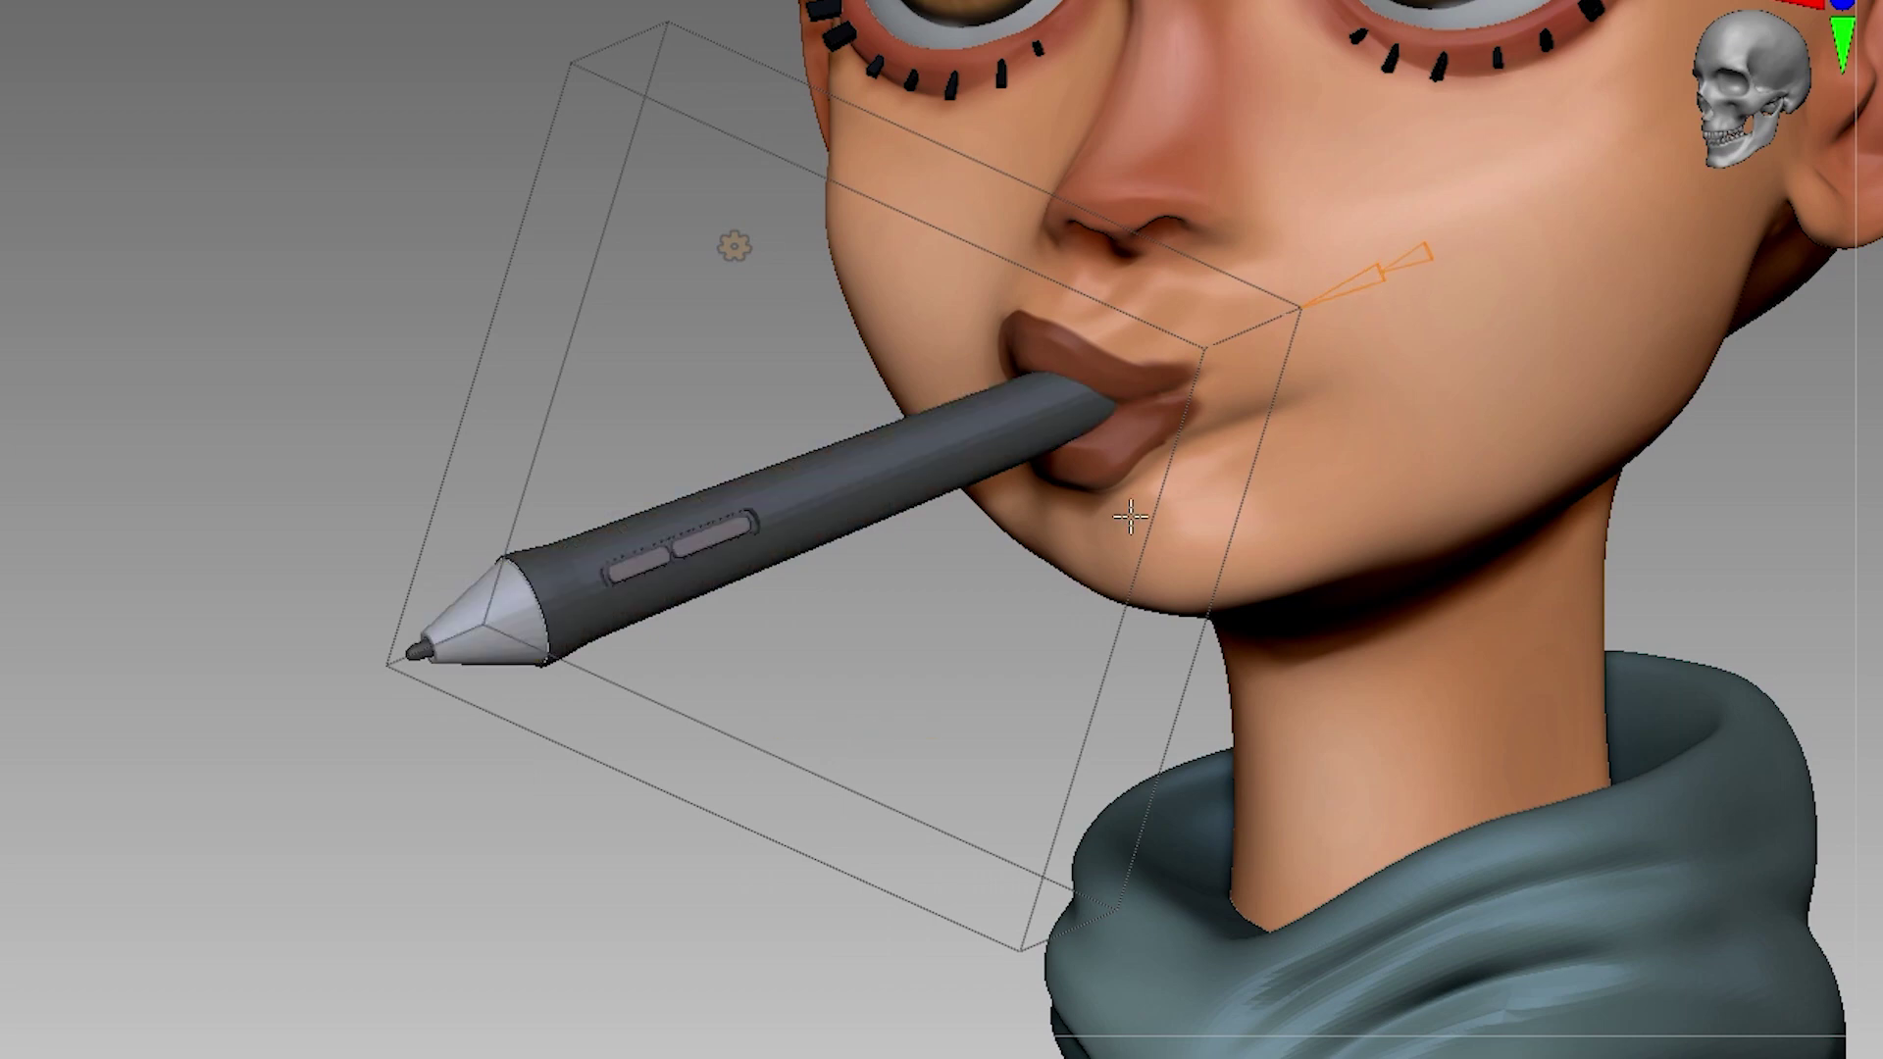
pyautogui.scroll(2, 1092, 619)
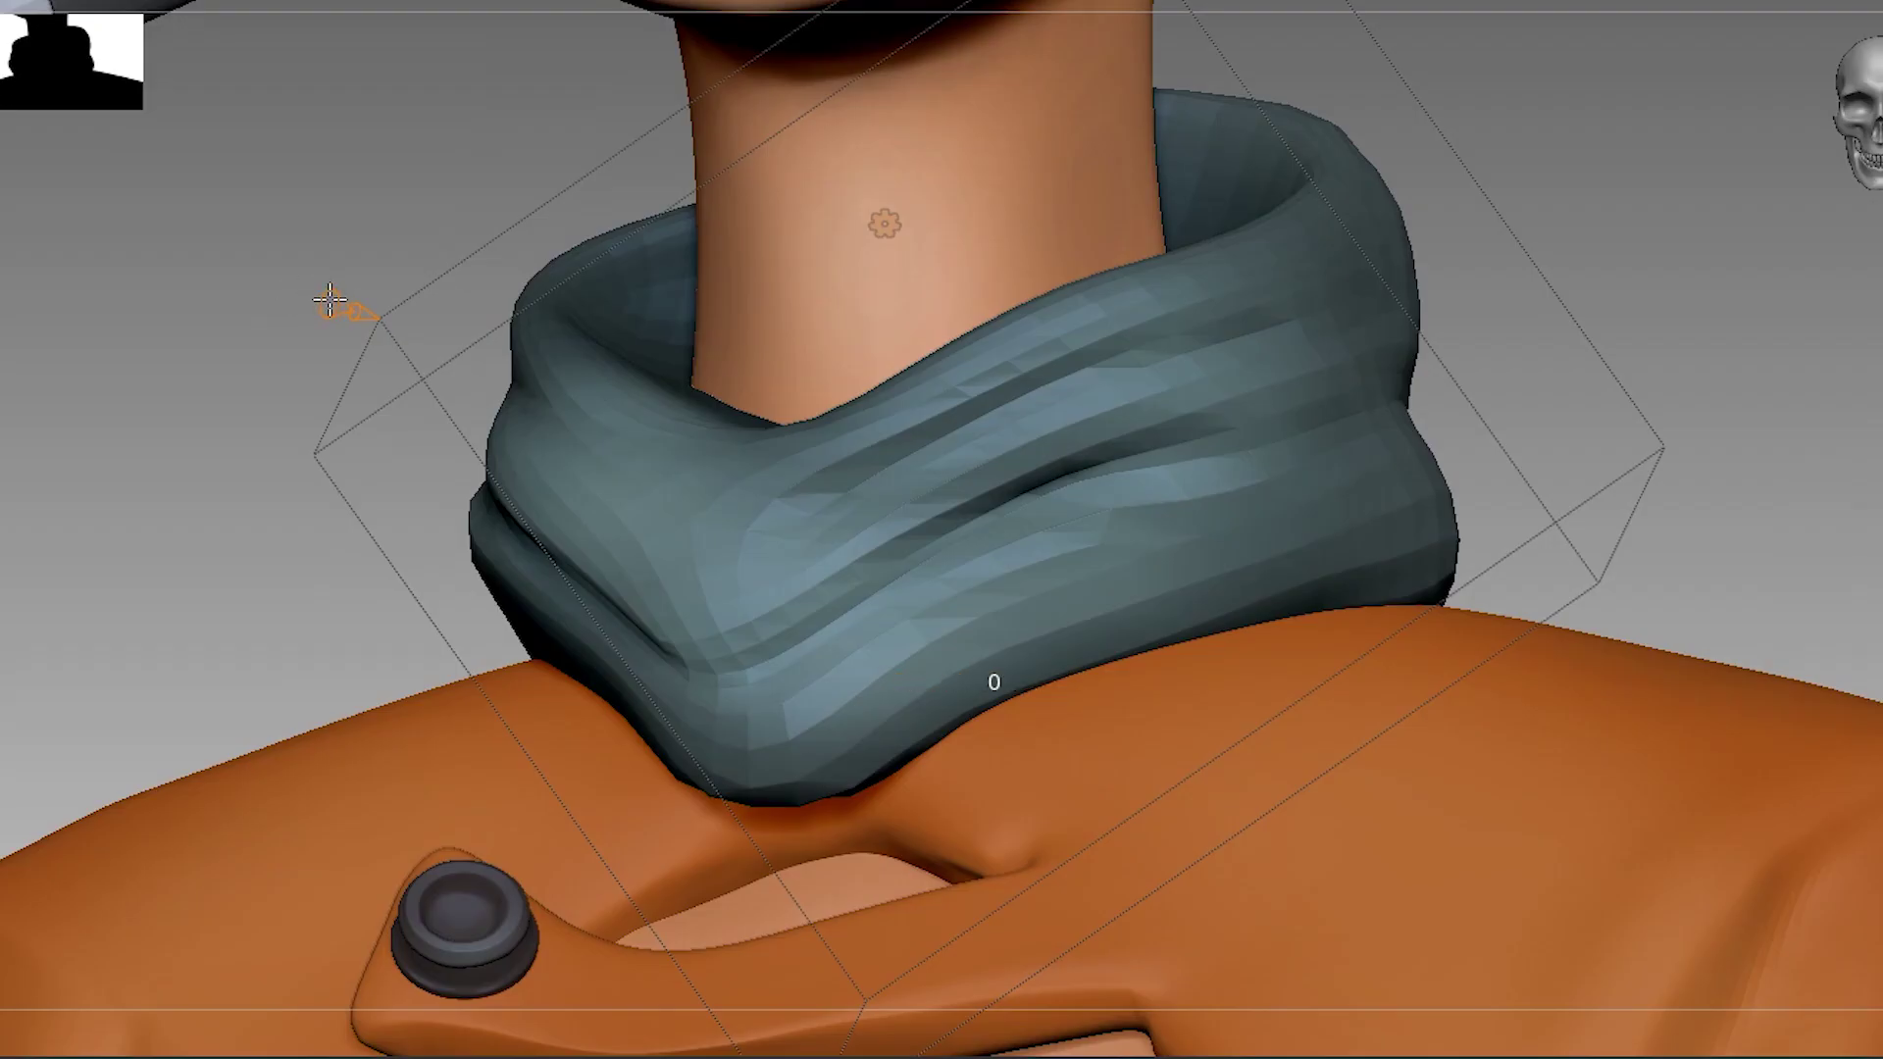
pyautogui.moveTo(330, 300); pyautogui.dragTo(289, 295)
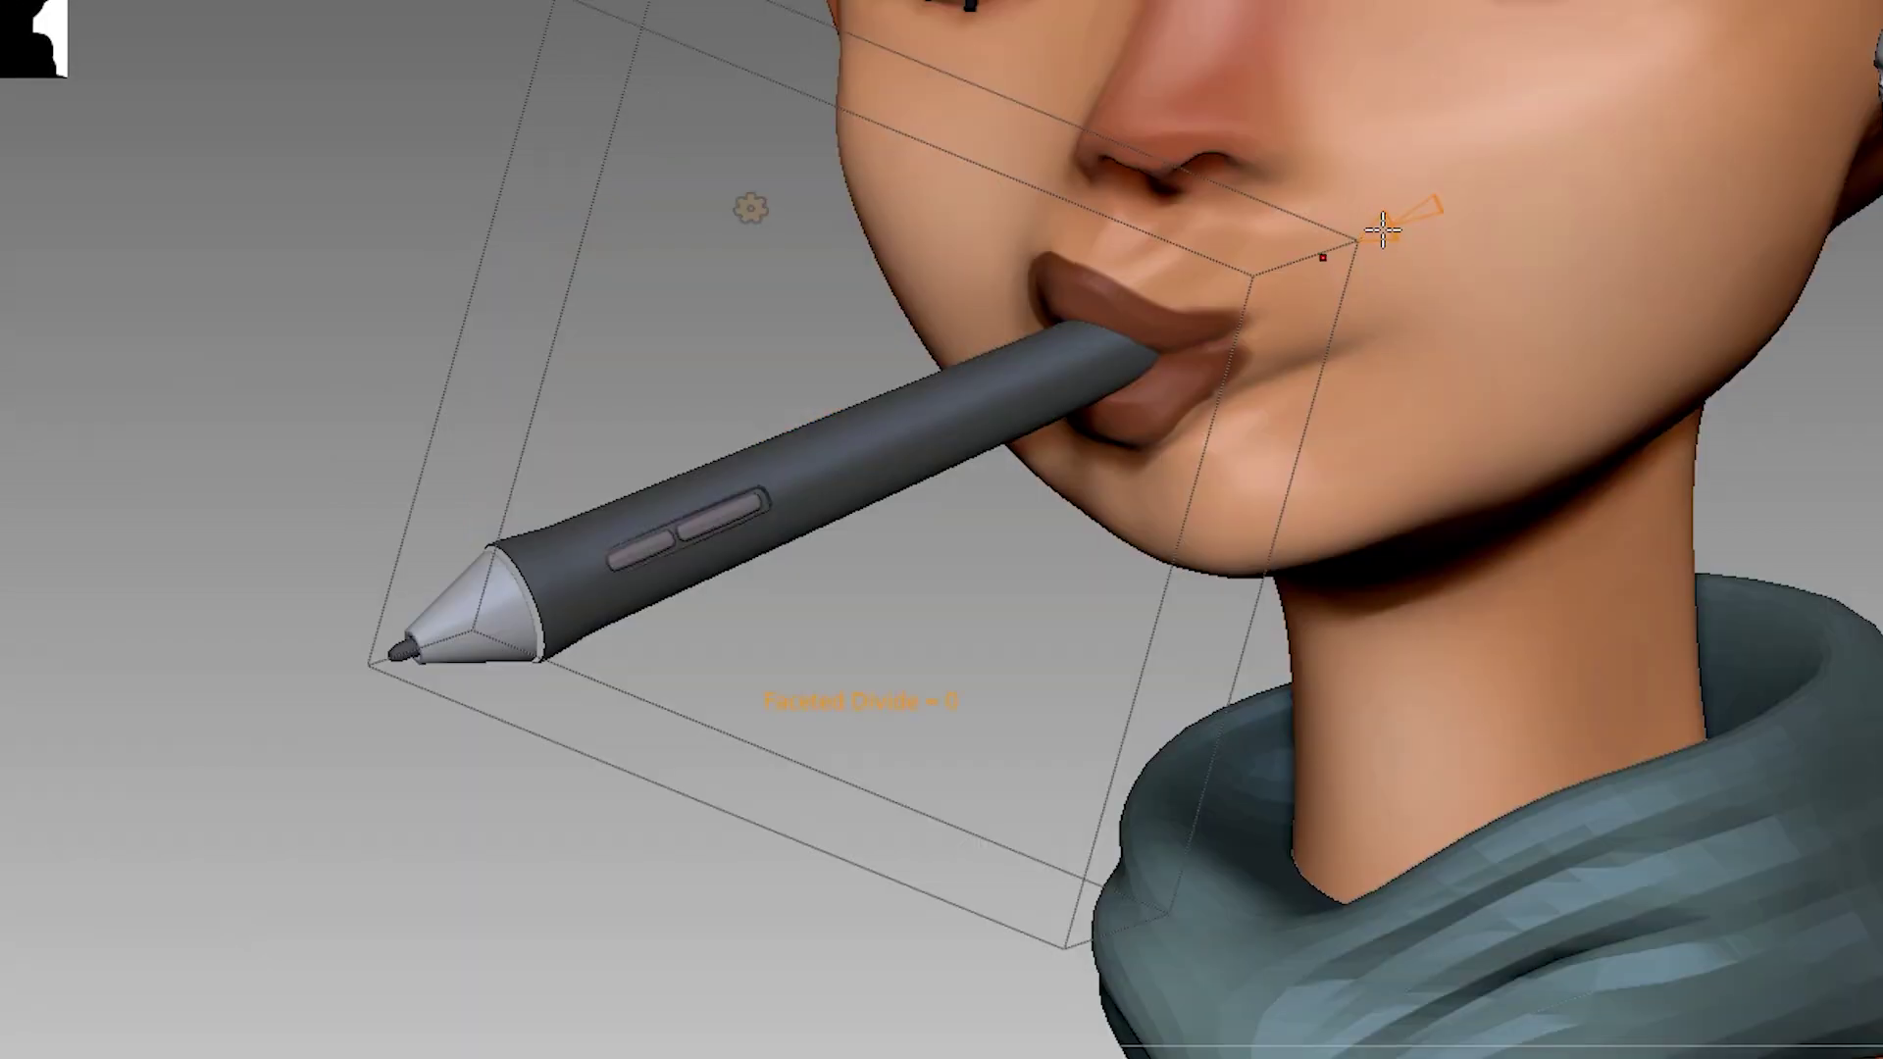
pyautogui.moveTo(1383, 228); pyautogui.dragTo(1480, 190)
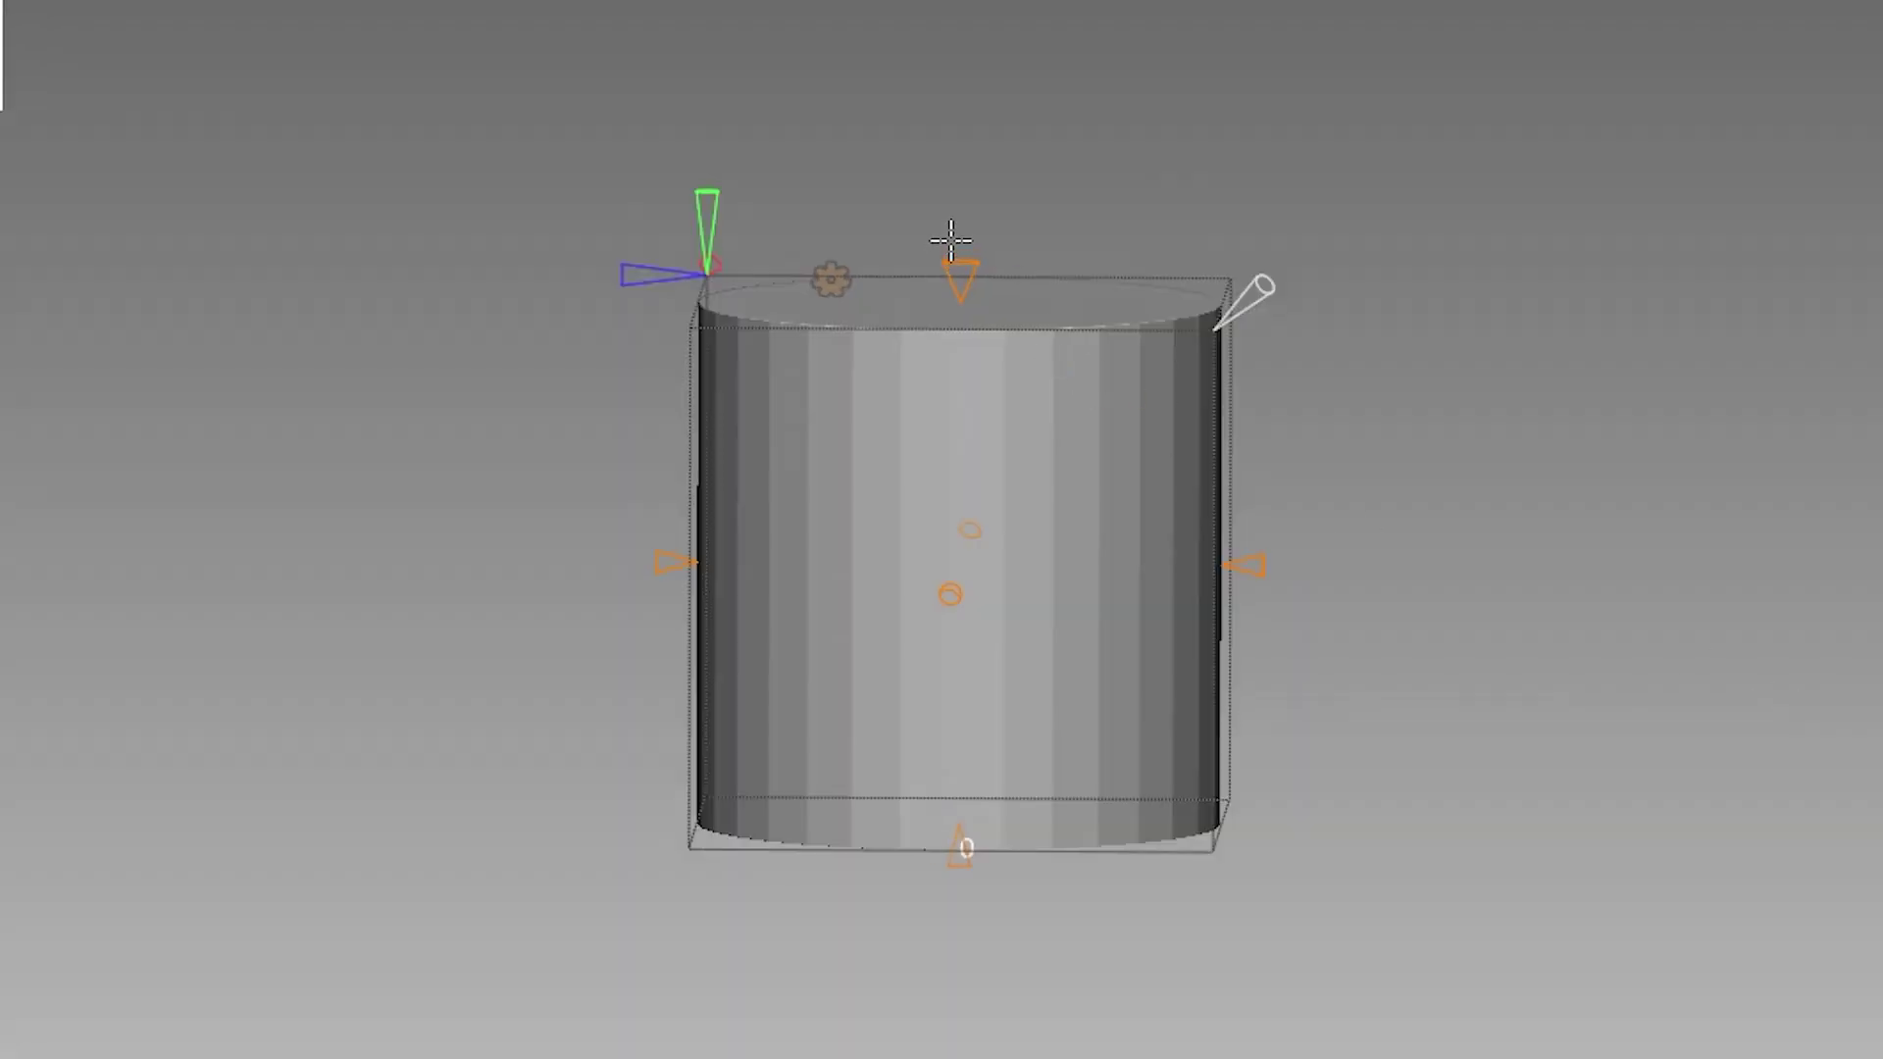
# Flare the cylinder's top, pinch its bottom inward, then ease the flare to a slight taper
pyautogui.moveTo(961, 272); pyautogui.dragTo(927, 655)
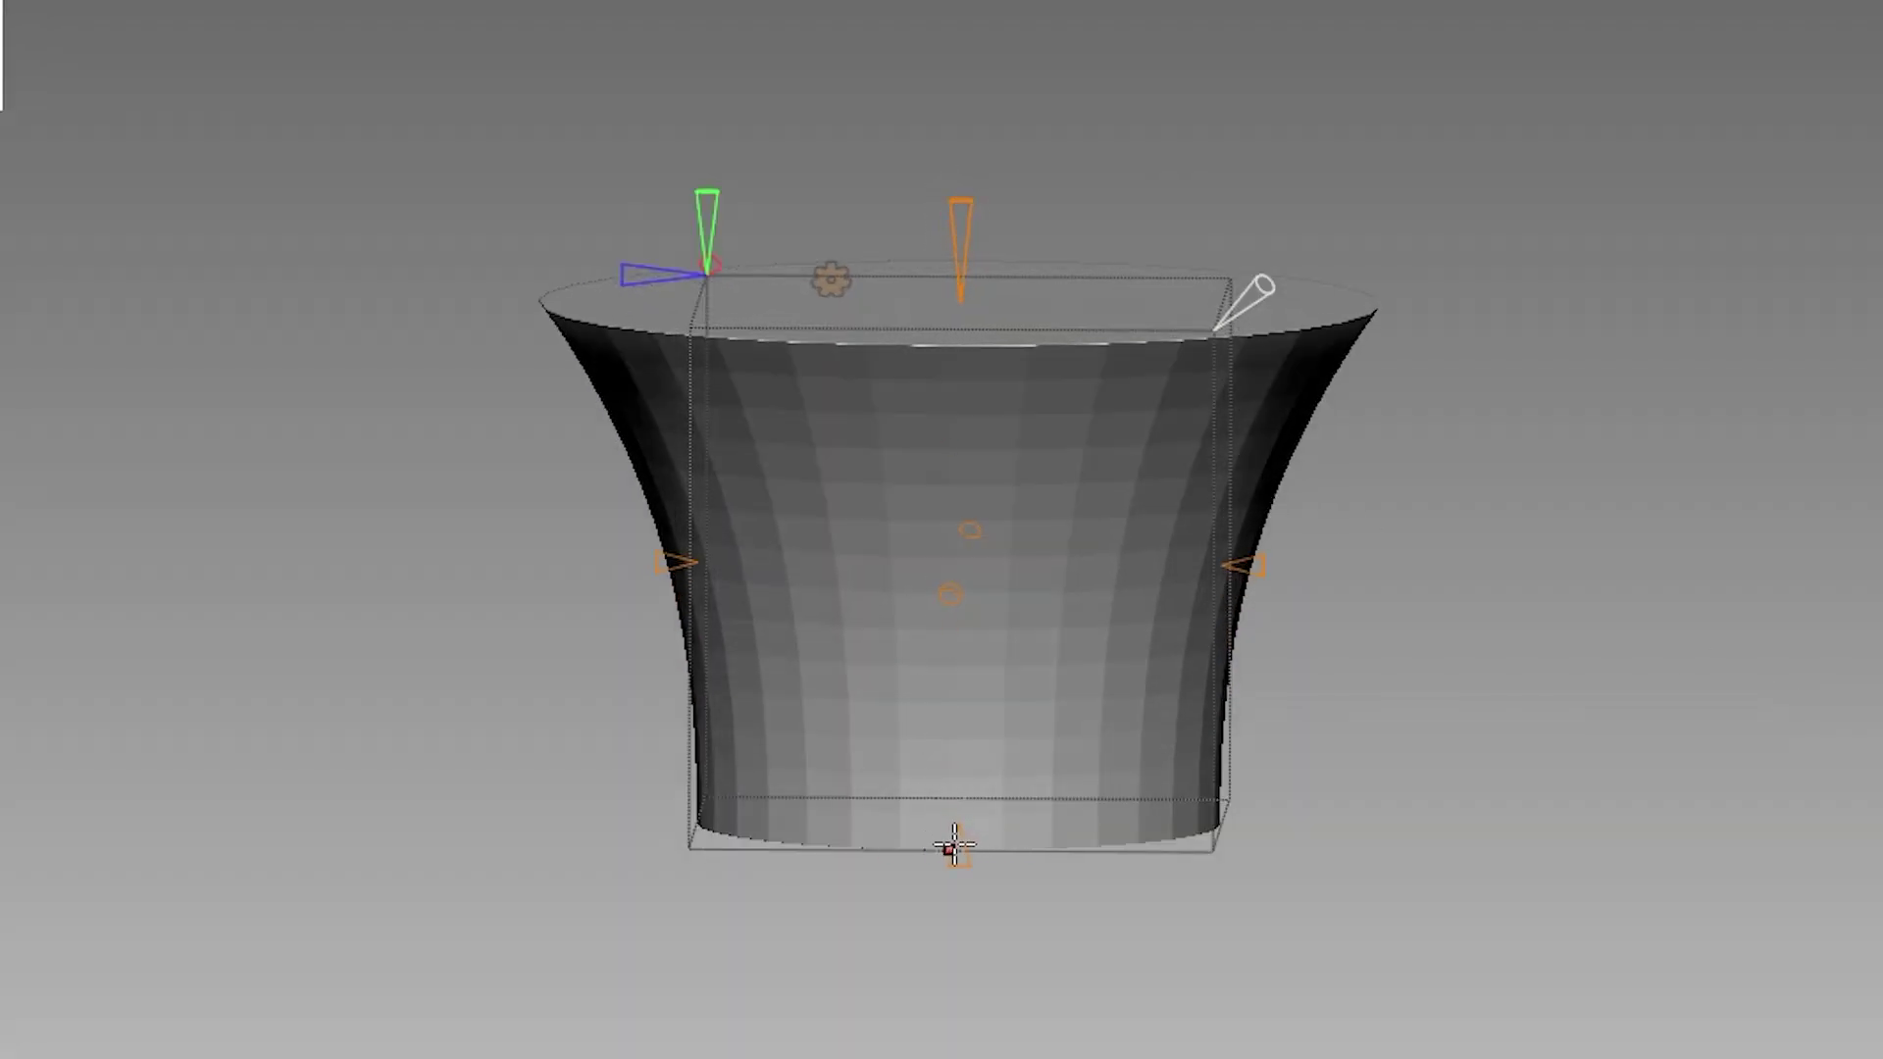
pyautogui.moveTo(960, 777); pyautogui.dragTo(959, 742)
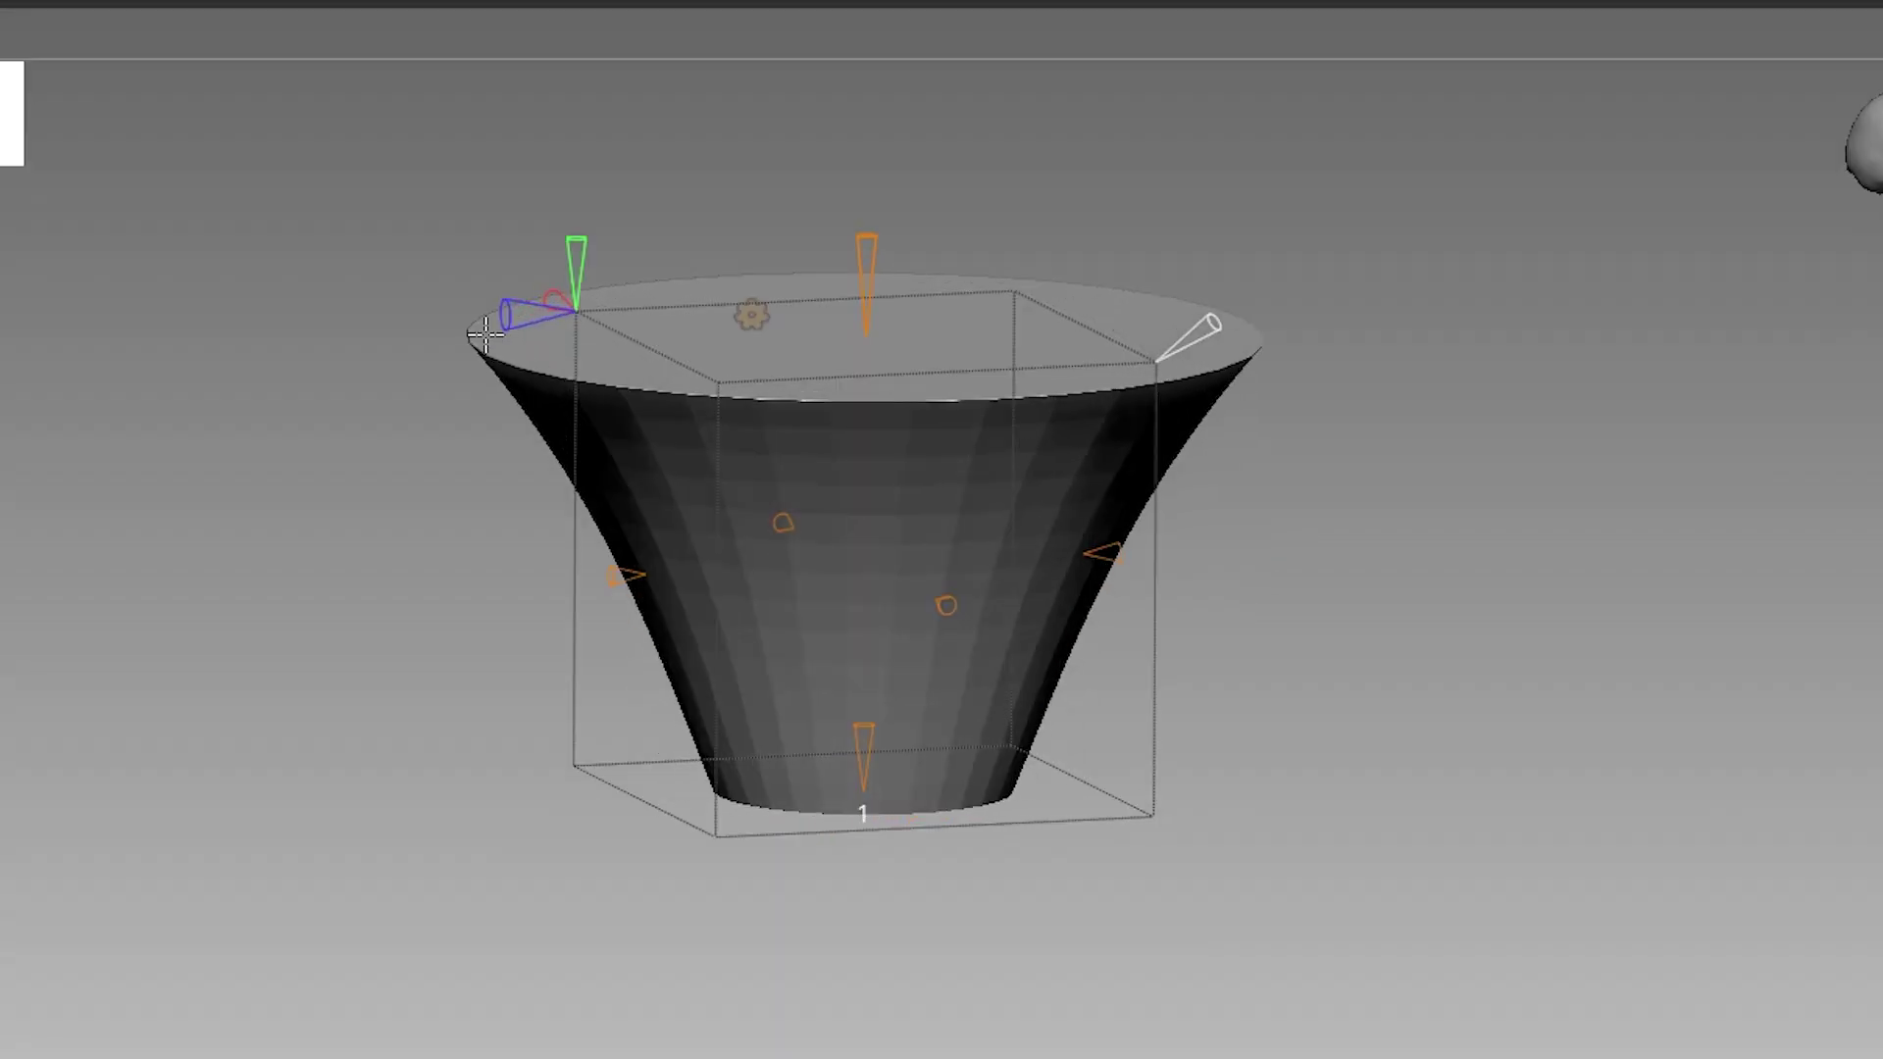
pyautogui.moveTo(482, 337); pyautogui.dragTo(545, 312)
pyautogui.moveTo(865, 244); pyautogui.dragTo(892, 185)
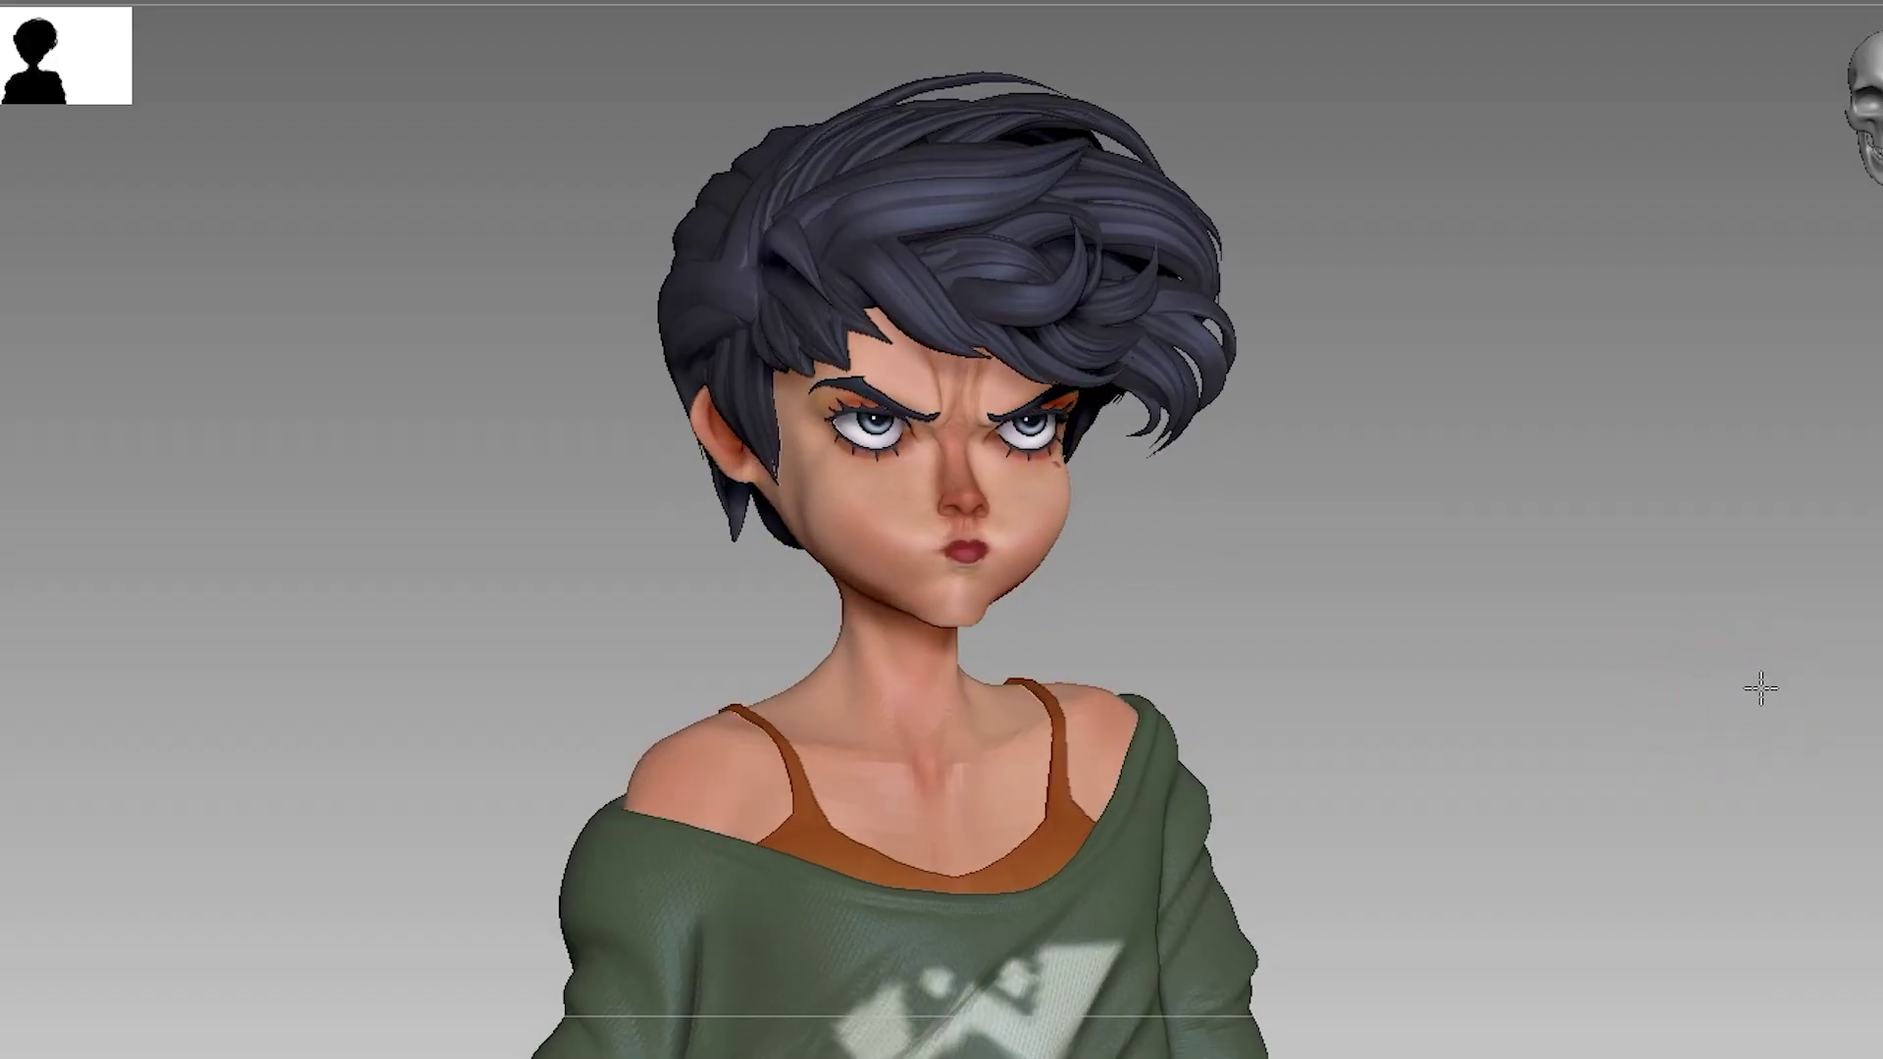
# Orbit the short-haired girl sculpt to view her head from several angles and the front
pyautogui.moveTo(1878, 773); pyautogui.dragTo(1882, 772, button='right')
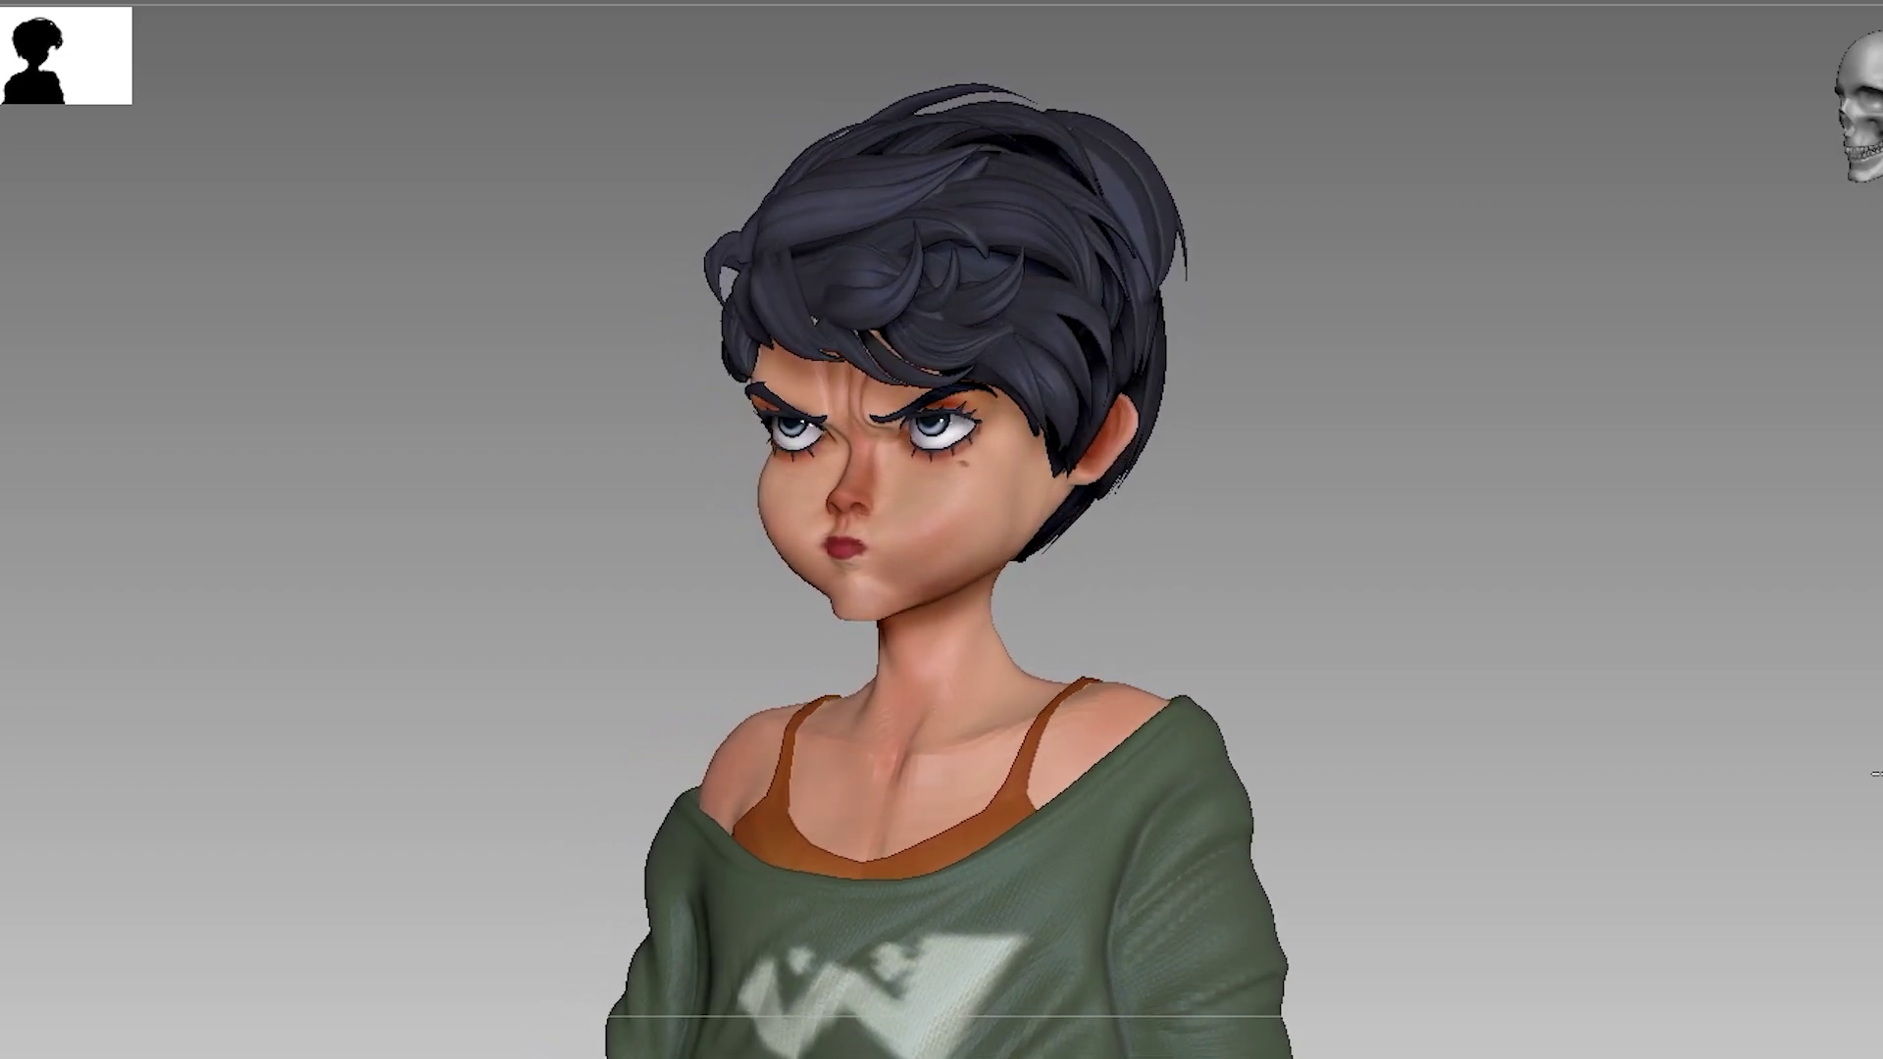
pyautogui.moveTo(1839, 782); pyautogui.dragTo(1866, 788, button='right')
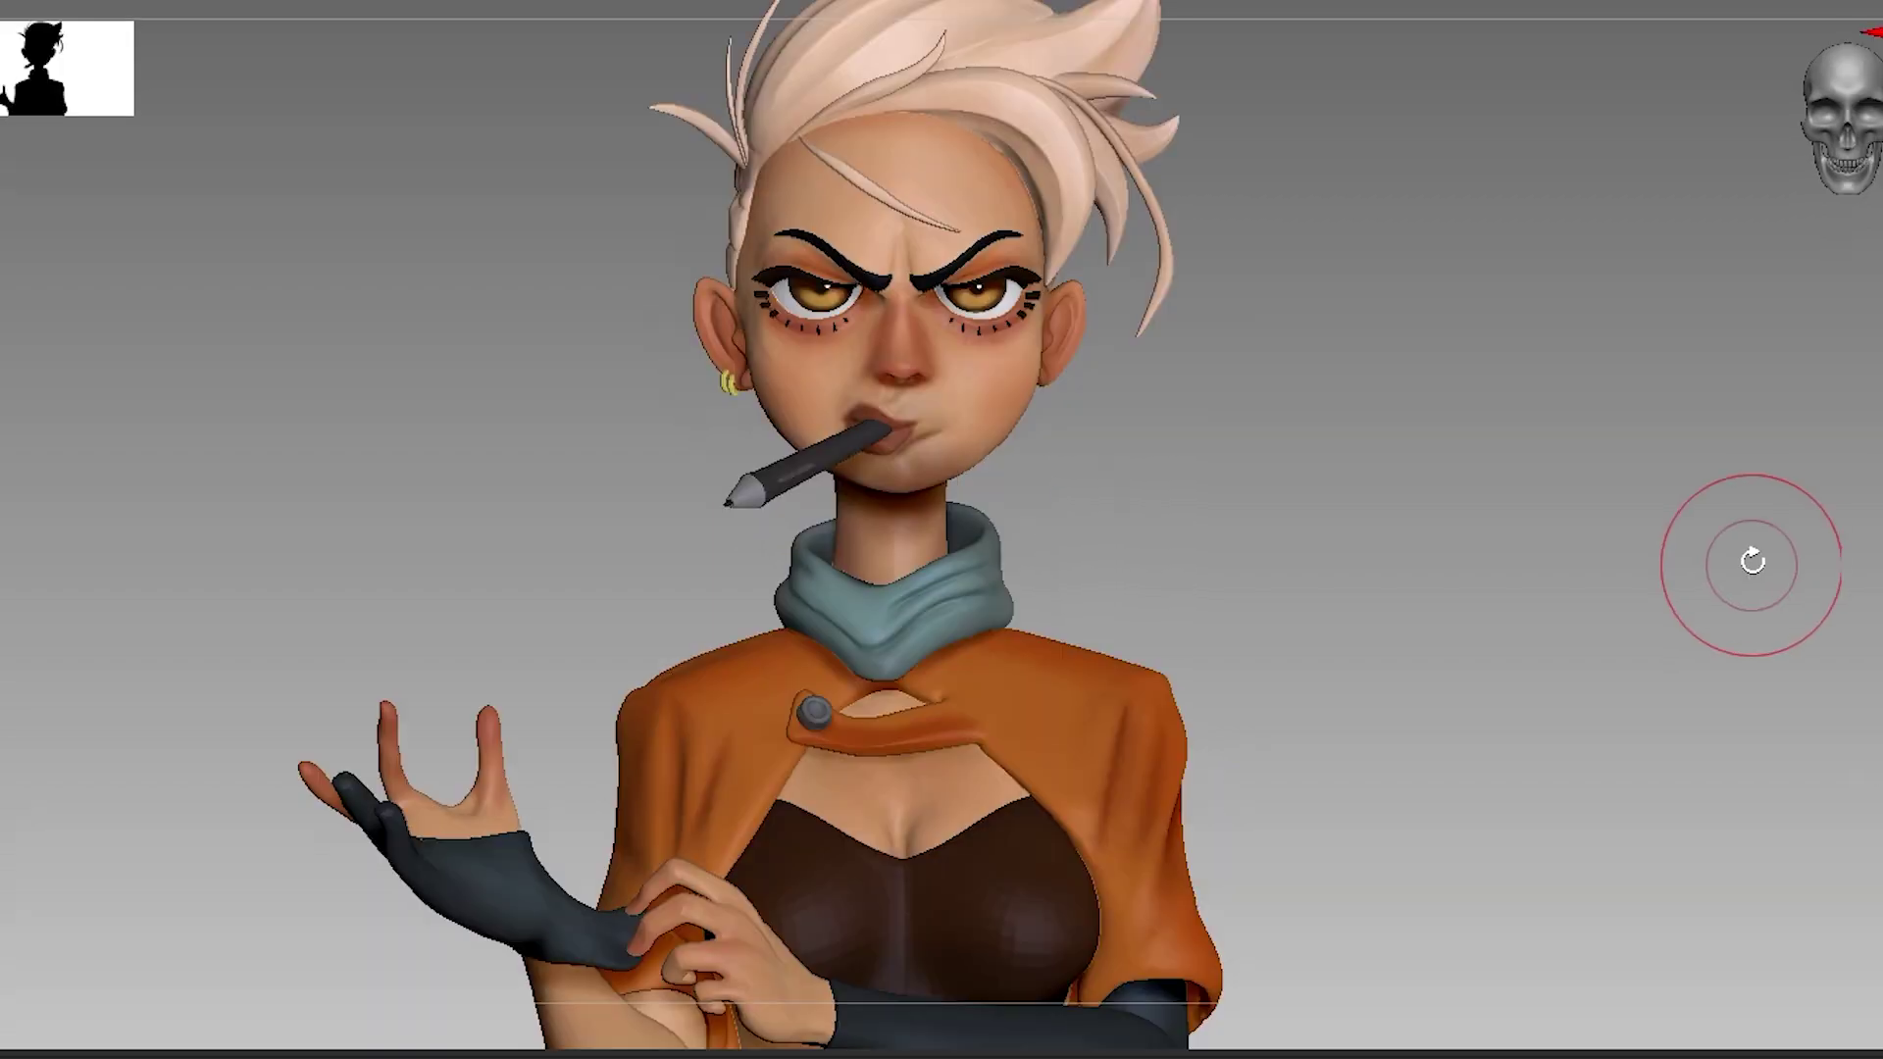
pyautogui.moveTo(1753, 559)
pyautogui.mouseDown(button='right')
pyautogui.moveTo(1805, 564)
pyautogui.moveTo(1790, 582)
pyautogui.mouseUp(button='right')
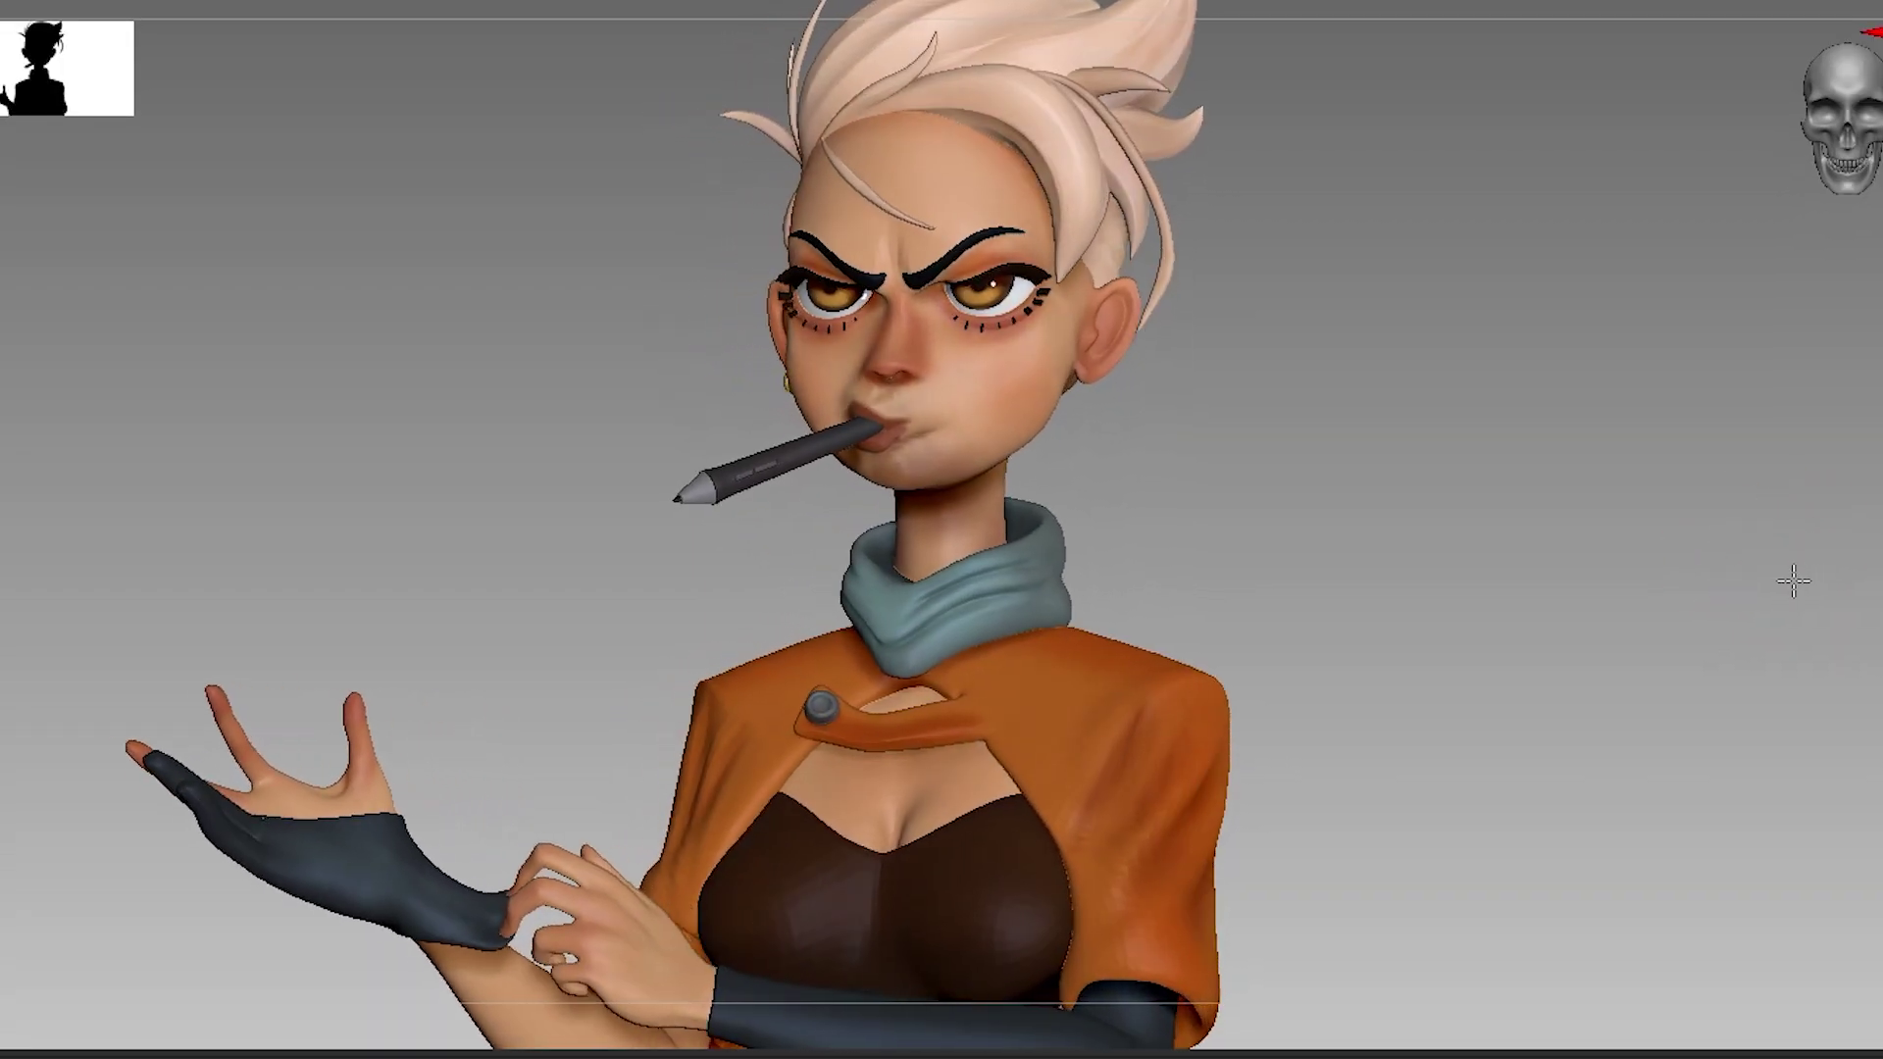